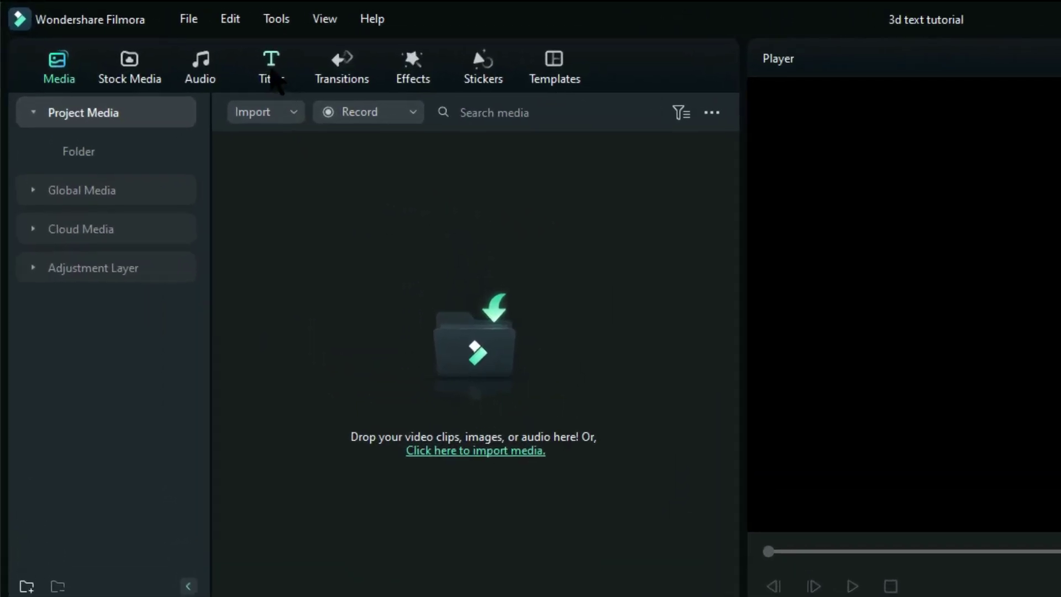
Open the 3D Titles category in the titles library and filter it to free titles only.
{"action": "left_click", "coordinate": [271, 72]}
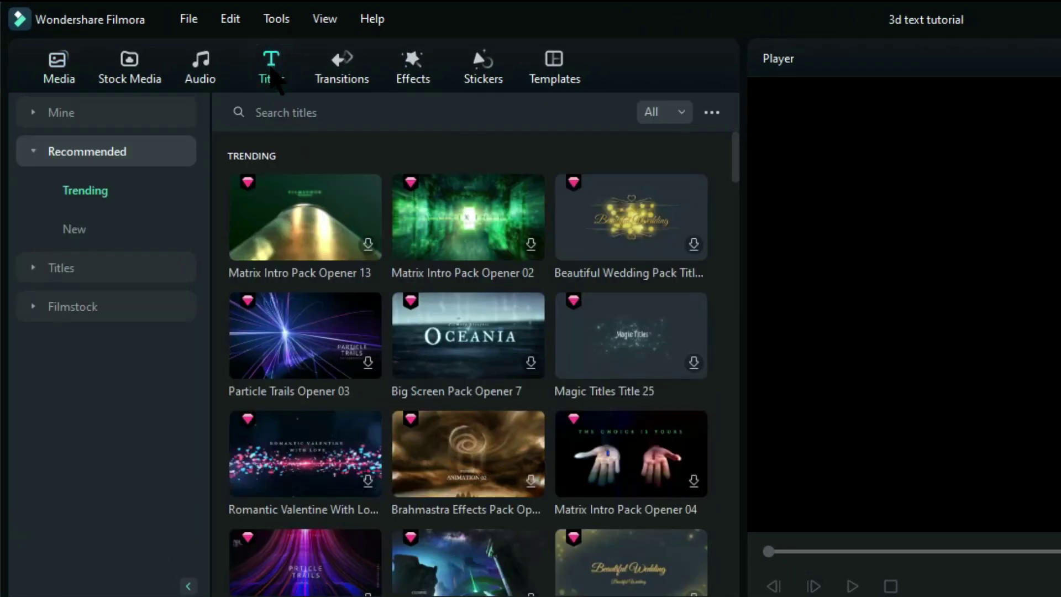
{"action": "left_click", "coordinate": [49, 271]}
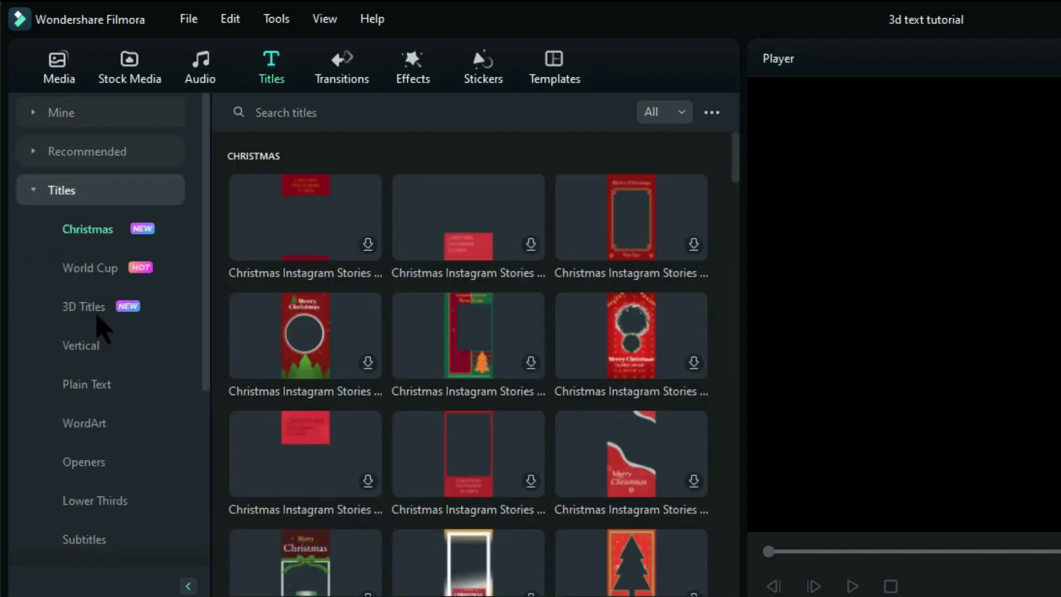
{"action": "left_click", "coordinate": [86, 307]}
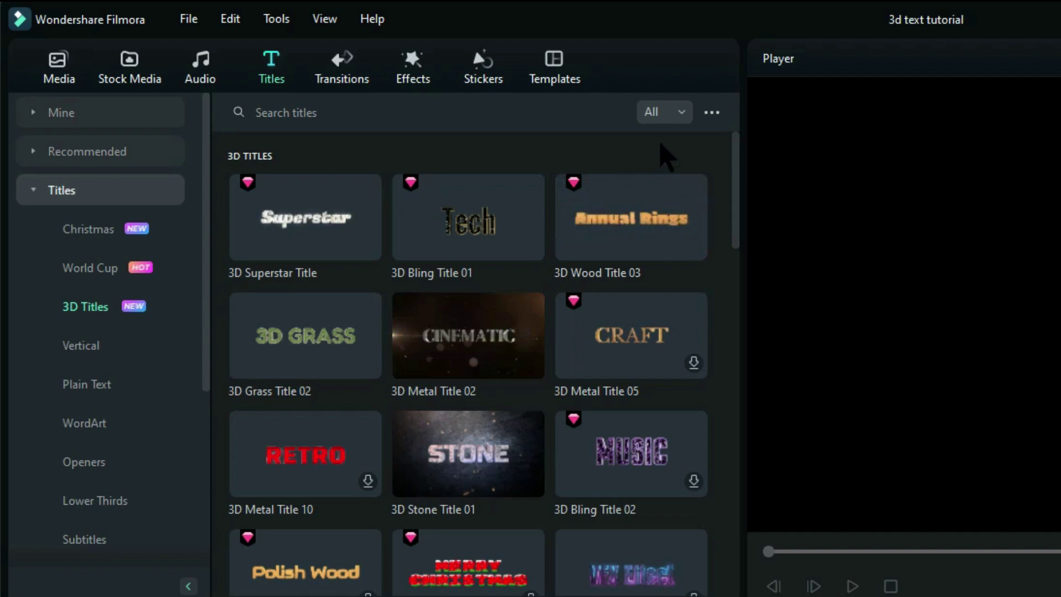
{"action": "left_click", "coordinate": [682, 112]}
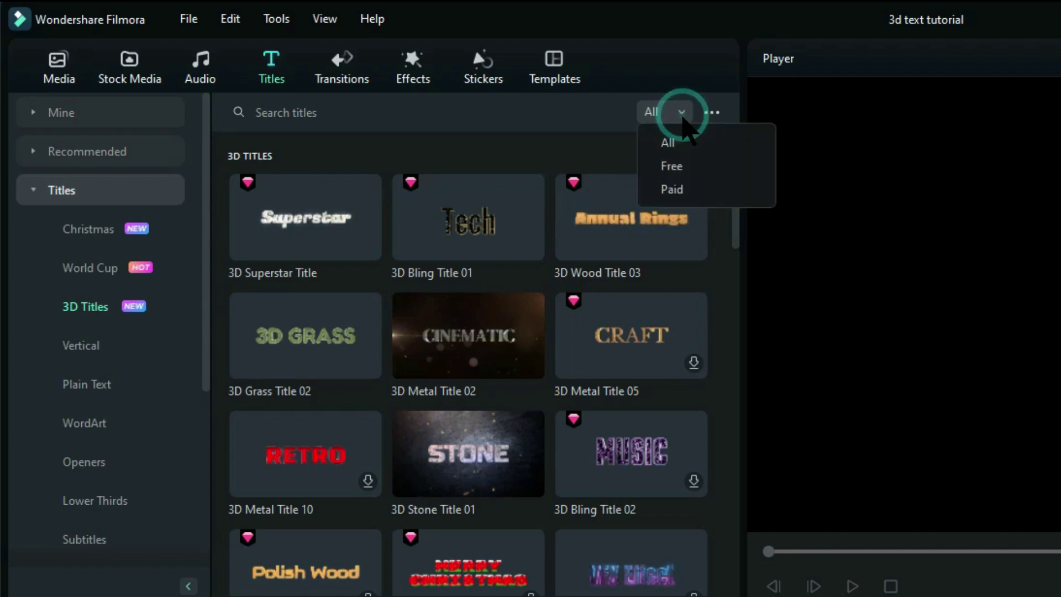
{"action": "left_click", "coordinate": [683, 168]}
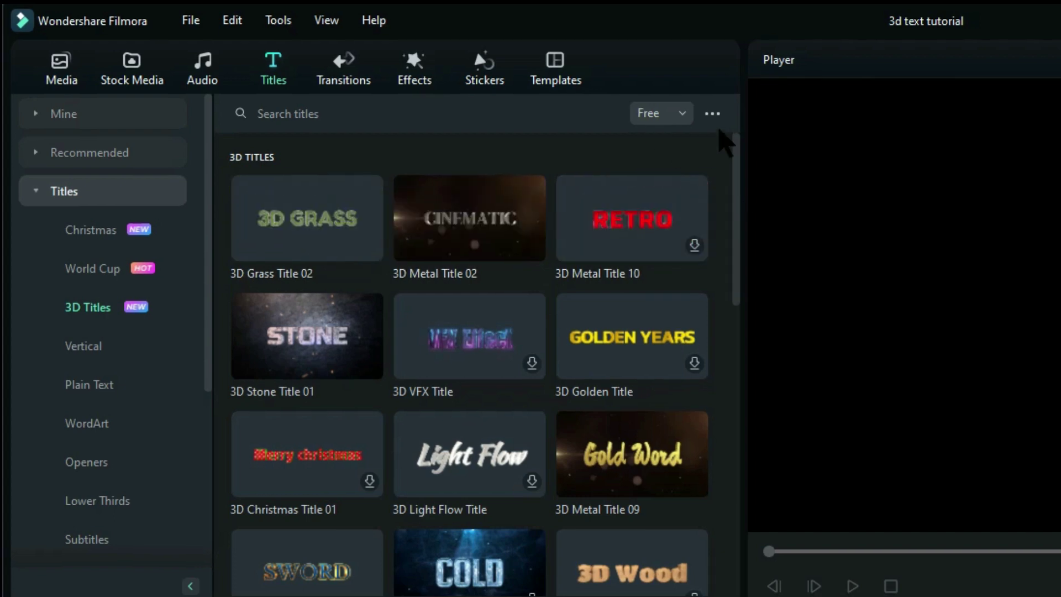
Try the medium and small thumbnail views for the title library and return to the large thumbnail view.
{"action": "left_click", "coordinate": [712, 114]}
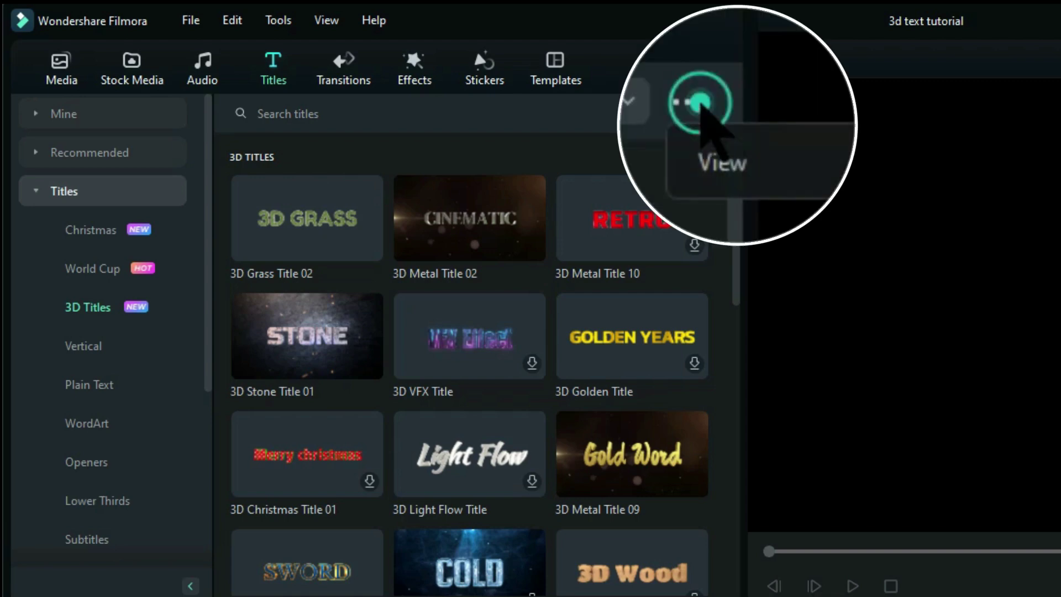
{"action": "mouse_move", "coordinate": [769, 146]}
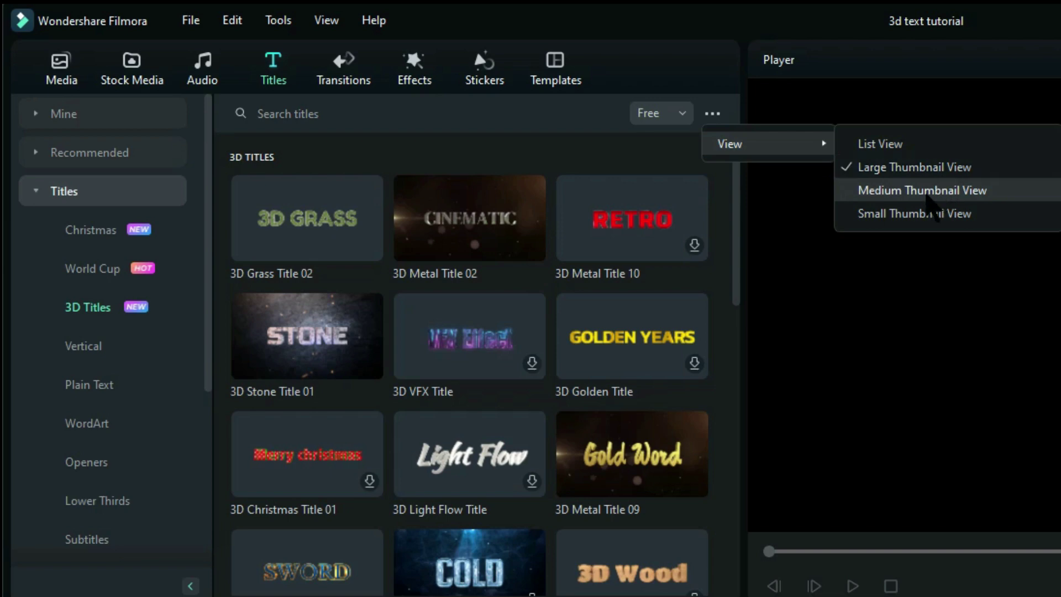
{"action": "left_click", "coordinate": [928, 194]}
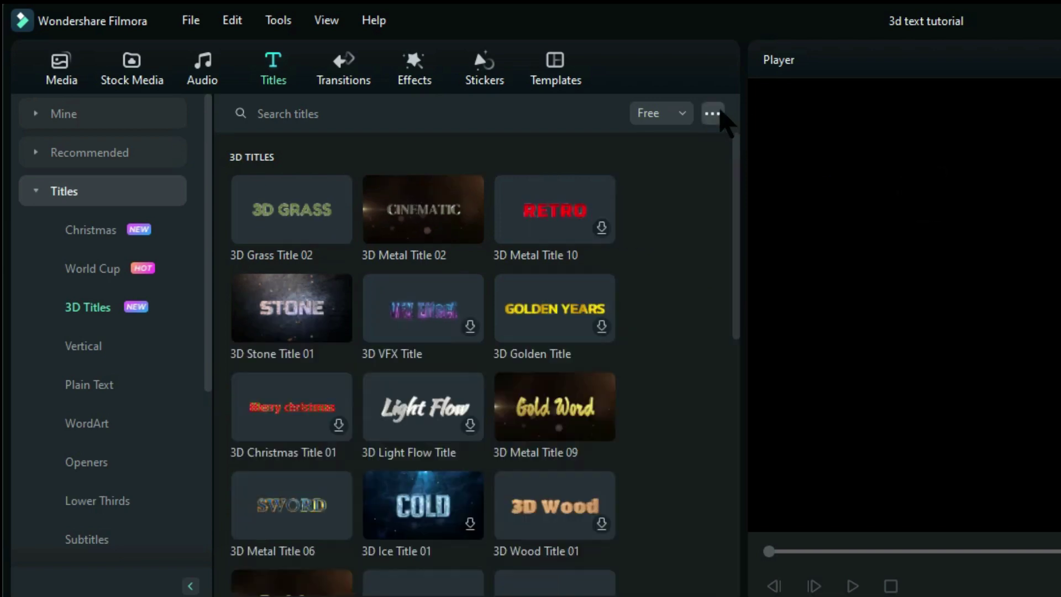
{"action": "left_click", "coordinate": [713, 113]}
{"action": "mouse_move", "coordinate": [735, 142]}
{"action": "left_click", "coordinate": [881, 213]}
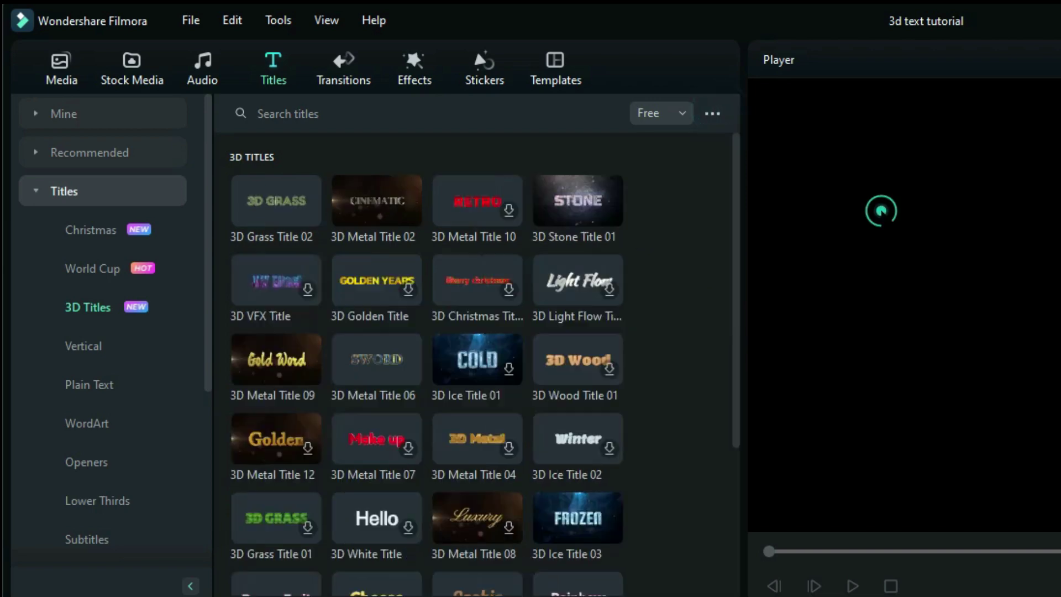
{"action": "left_click", "coordinate": [712, 114]}
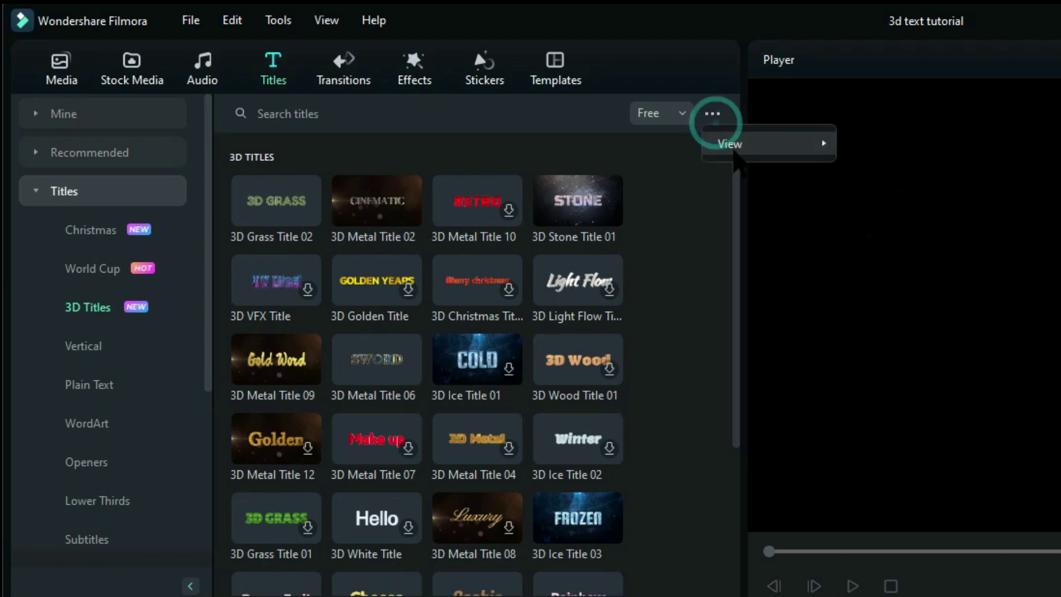
{"action": "mouse_move", "coordinate": [735, 153]}
{"action": "left_click", "coordinate": [863, 167]}
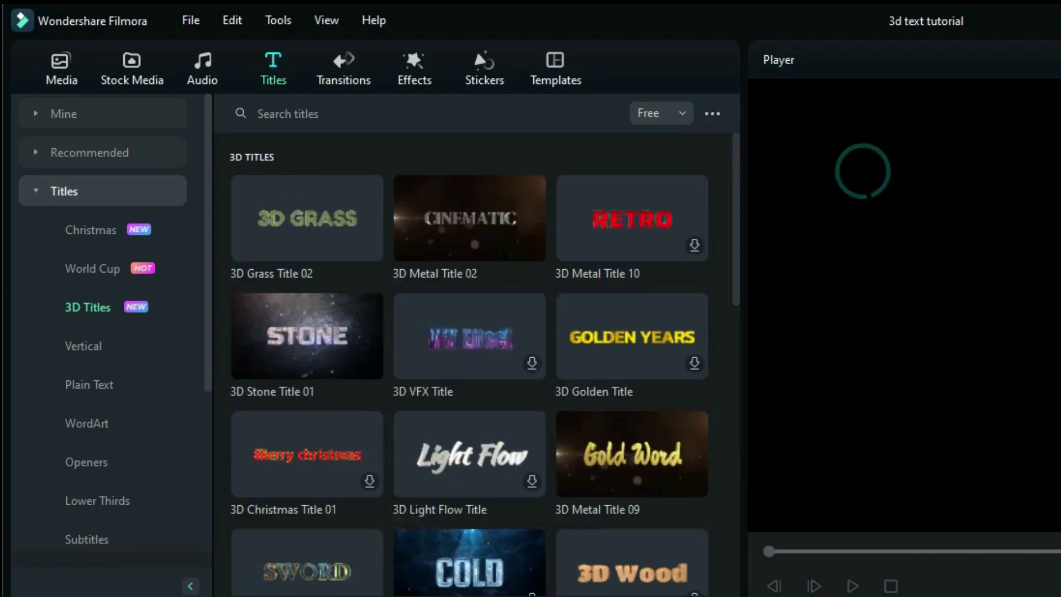
Browse the free 3D titles and preview 3D Metal Title 02, 3D Grass Title 02, 3D Ice Title 01, 3D Metal Title 10 and 3D Christmas Title 01.
{"action": "mouse_move", "coordinate": [340, 254]}
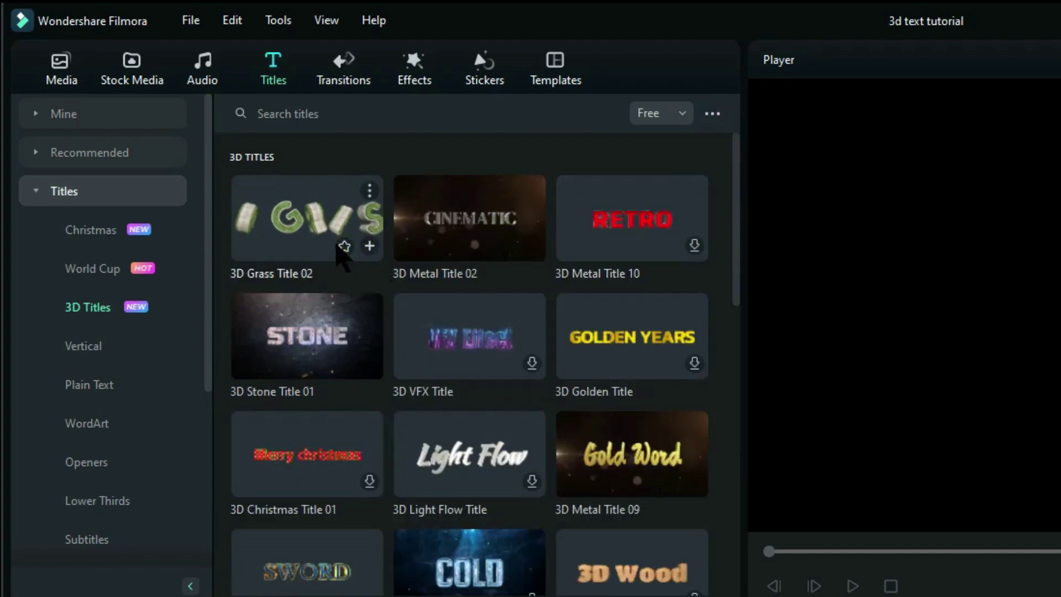
{"action": "mouse_move", "coordinate": [429, 237]}
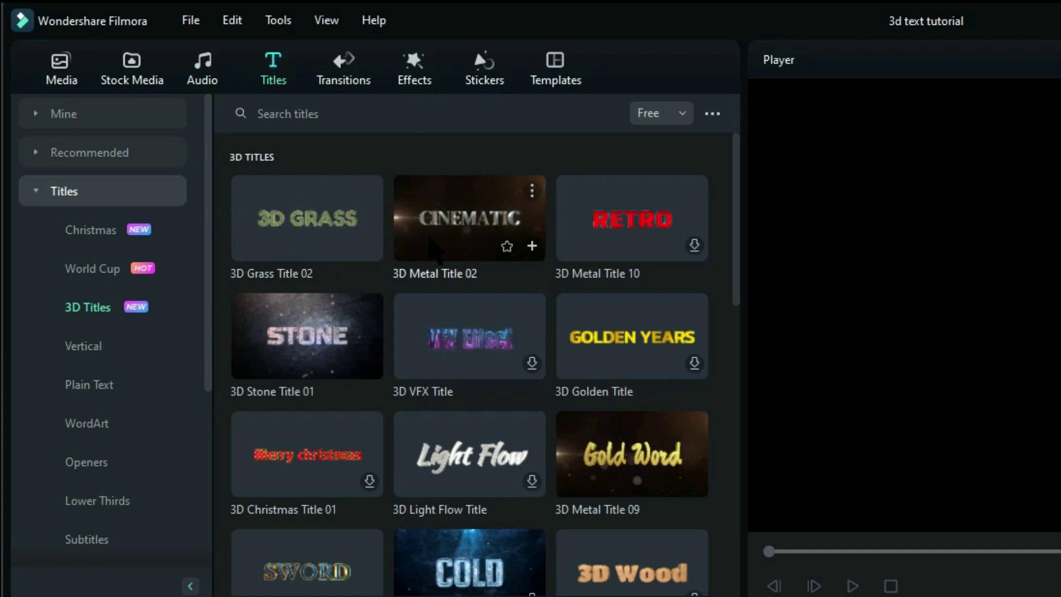
{"action": "left_click", "coordinate": [472, 232]}
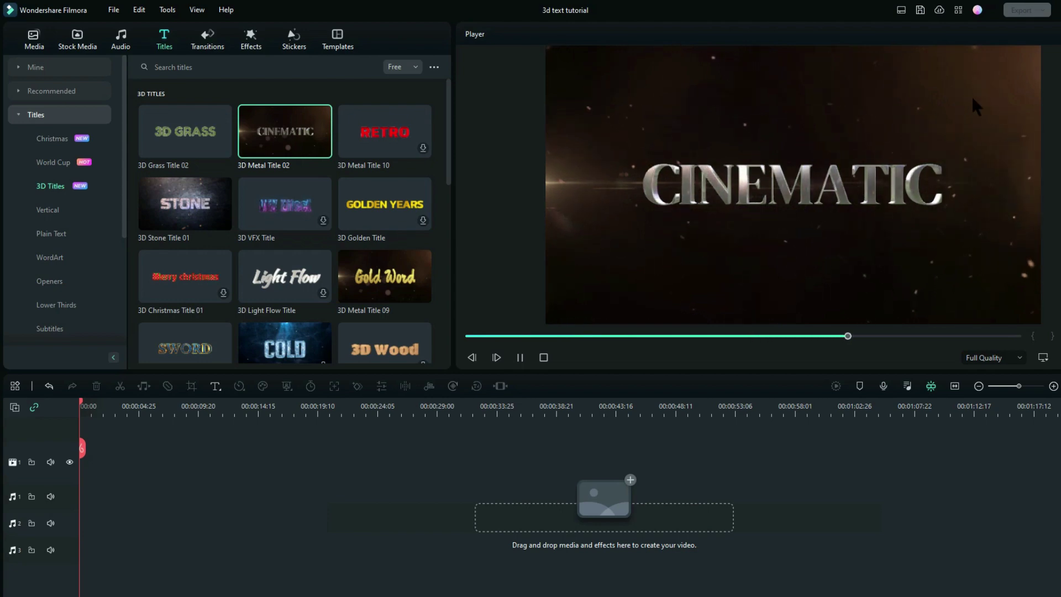
{"action": "left_click", "coordinate": [181, 133]}
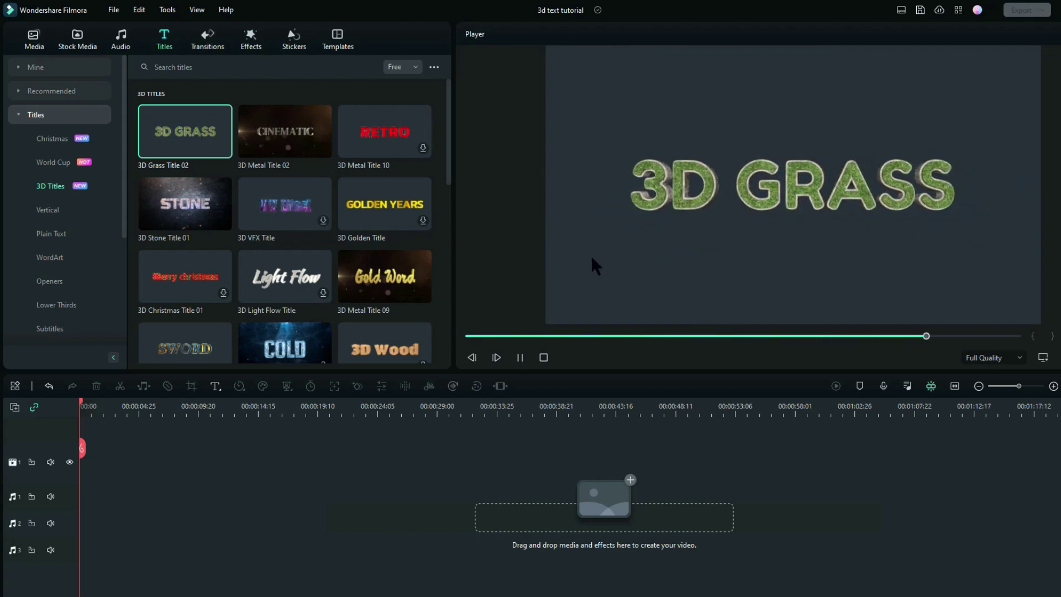
{"action": "left_click", "coordinate": [284, 342]}
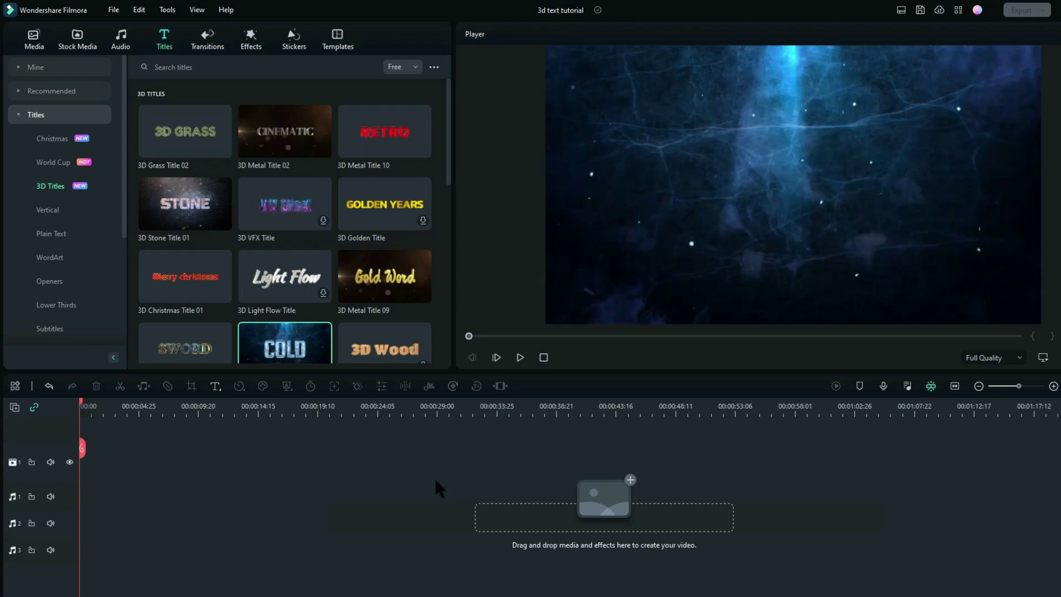
{"action": "left_click", "coordinate": [283, 145]}
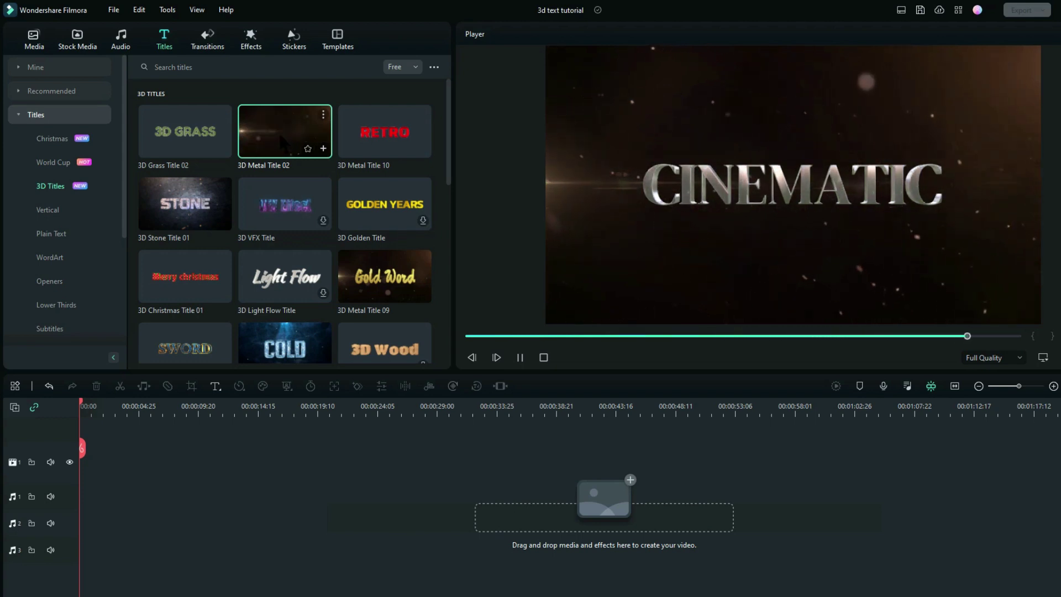
{"action": "left_click", "coordinate": [384, 154]}
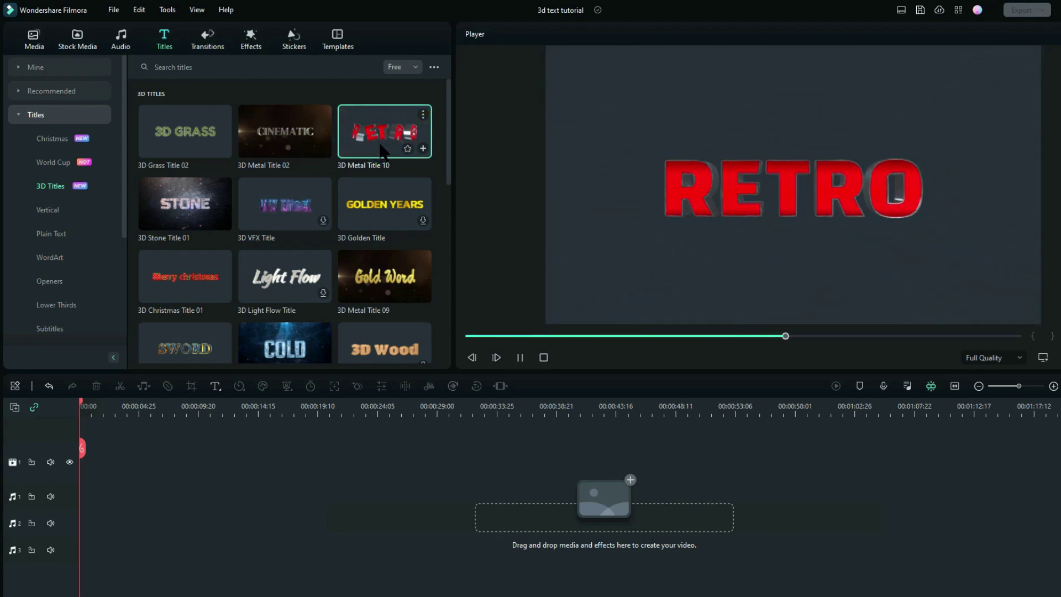
{"action": "left_click", "coordinate": [288, 345]}
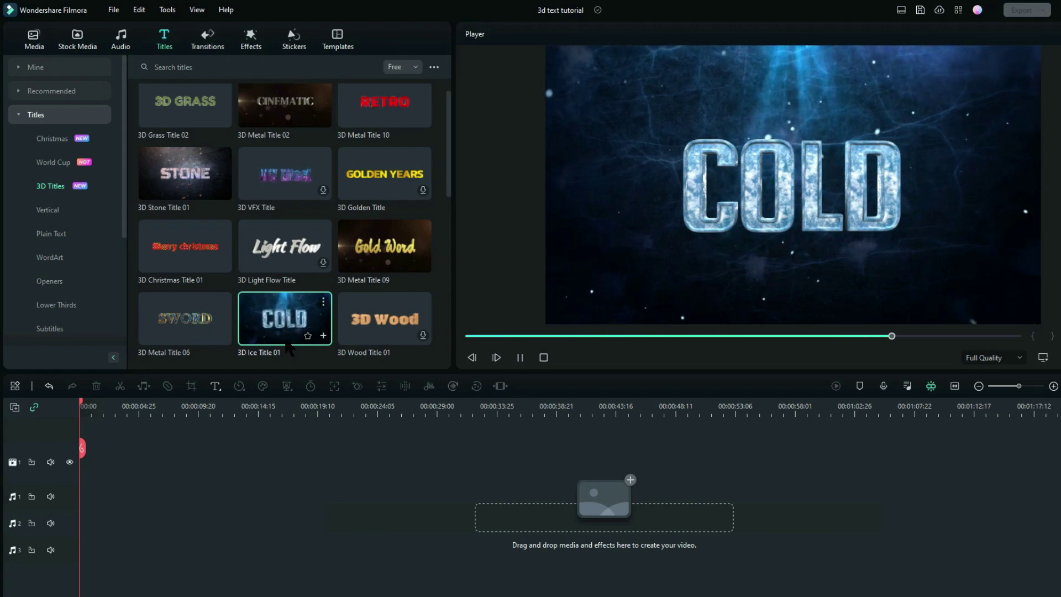
{"action": "left_click", "coordinate": [176, 252]}
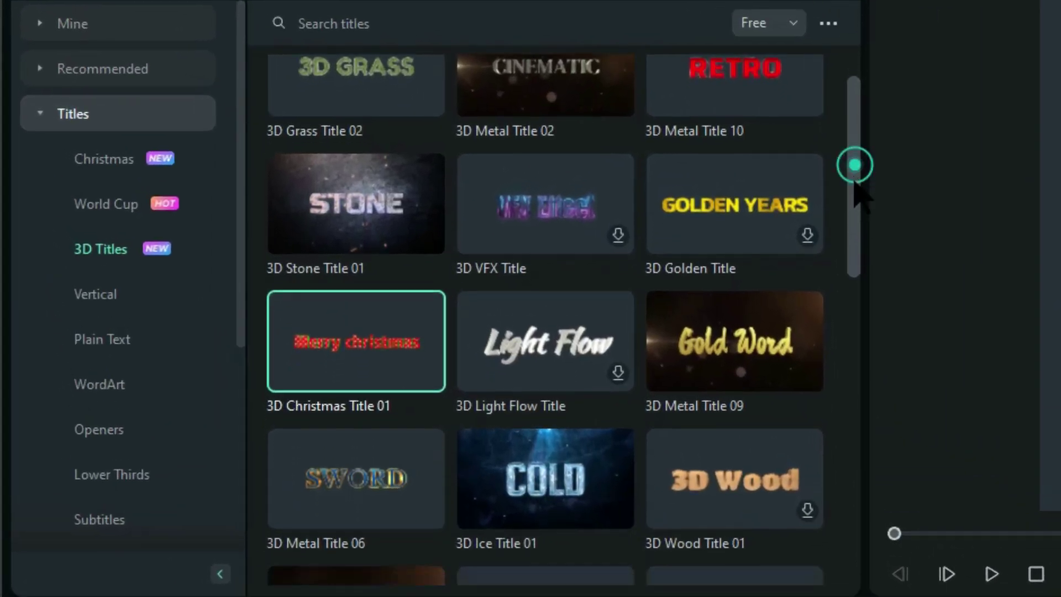
{"action": "left_click_drag", "start_coordinate": [449, 142], "coordinate": [448, 183]}
{"action": "left_click_drag", "start_coordinate": [854, 244], "coordinate": [857, 88]}
Browse the 3D titles with the filter set to All and restore the Free filter.
{"action": "left_click", "coordinate": [785, 32]}
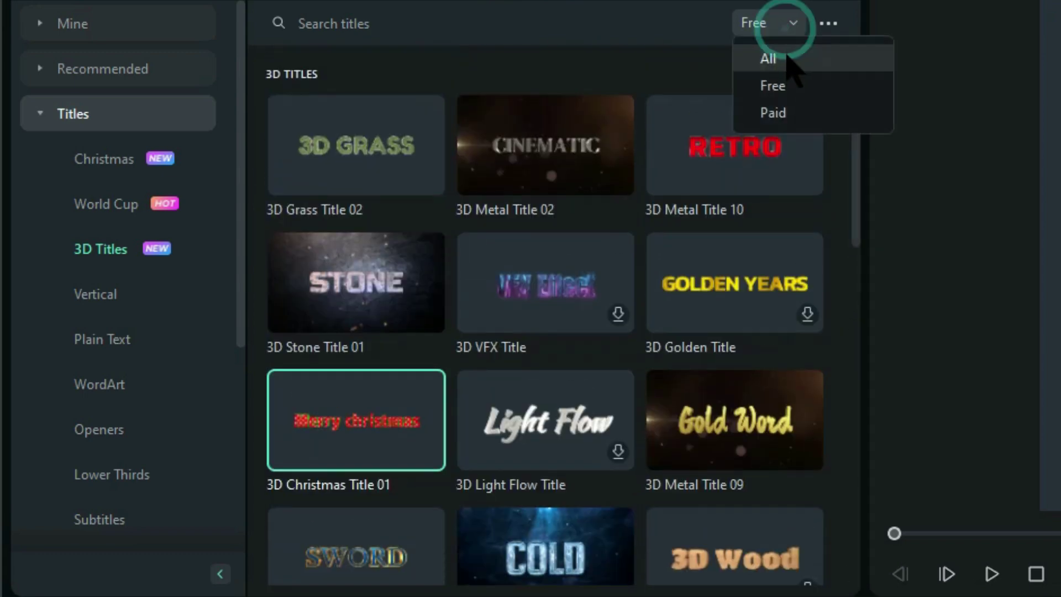
{"action": "left_click", "coordinate": [786, 59]}
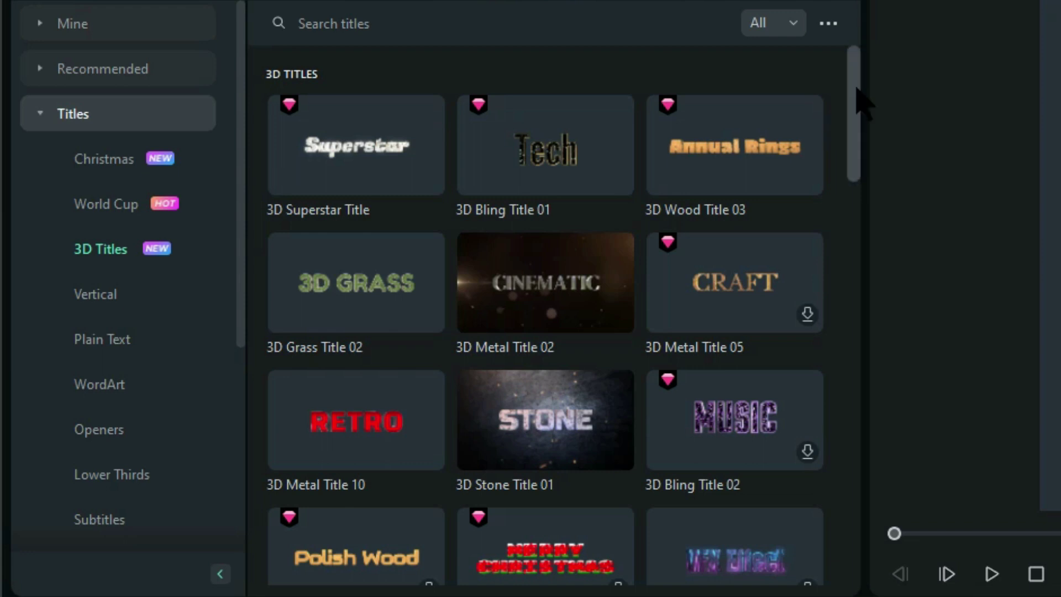
{"action": "left_click_drag", "start_coordinate": [858, 91], "coordinate": [858, 138]}
{"action": "scroll", "coordinate": [835, 465], "scroll_direction": "up", "scroll_amount": 3}
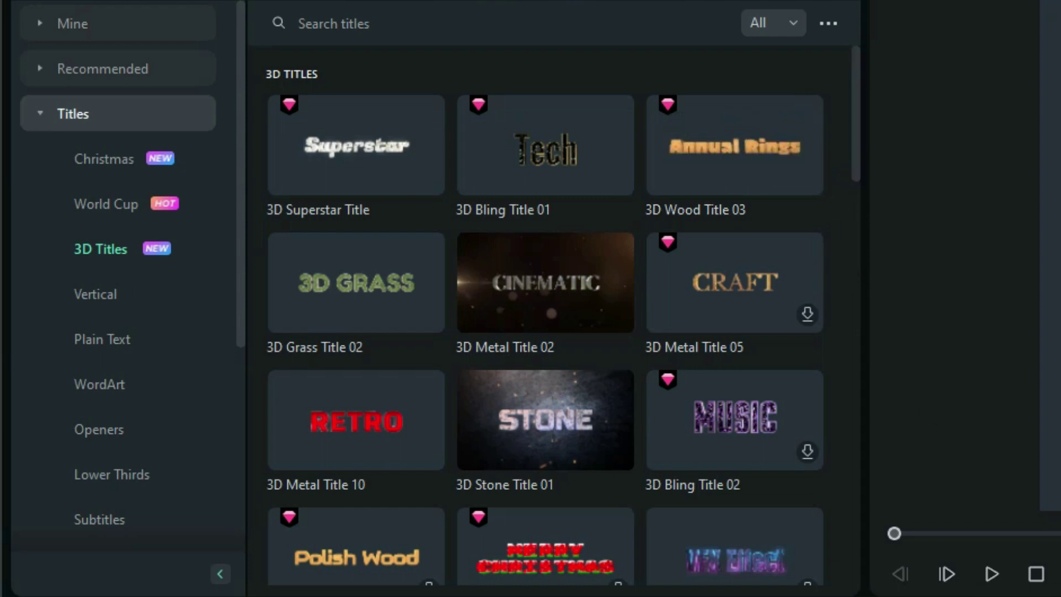
{"action": "left_click", "coordinate": [785, 26]}
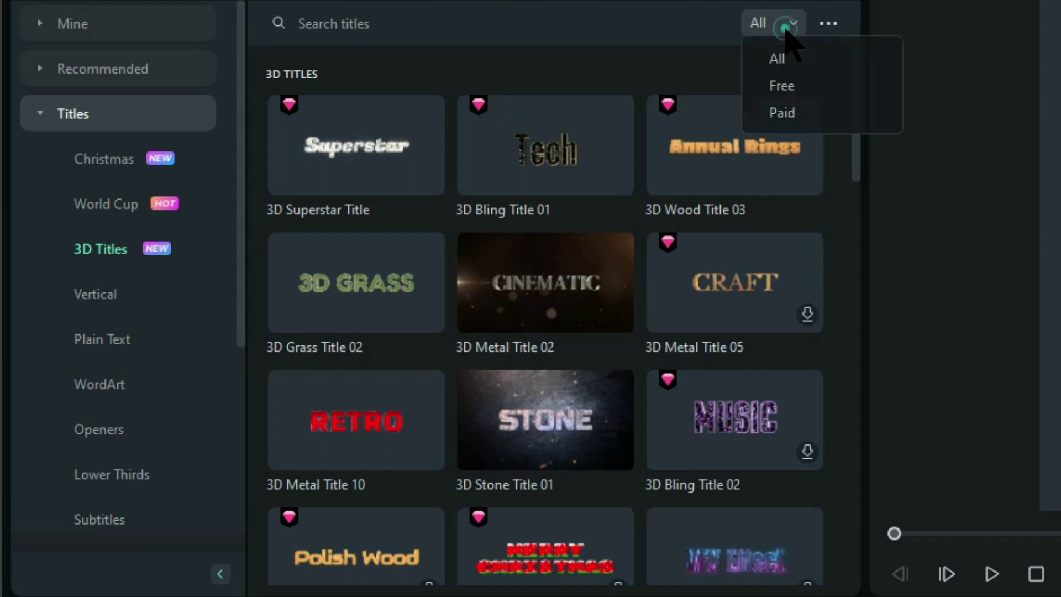
{"action": "left_click", "coordinate": [792, 87]}
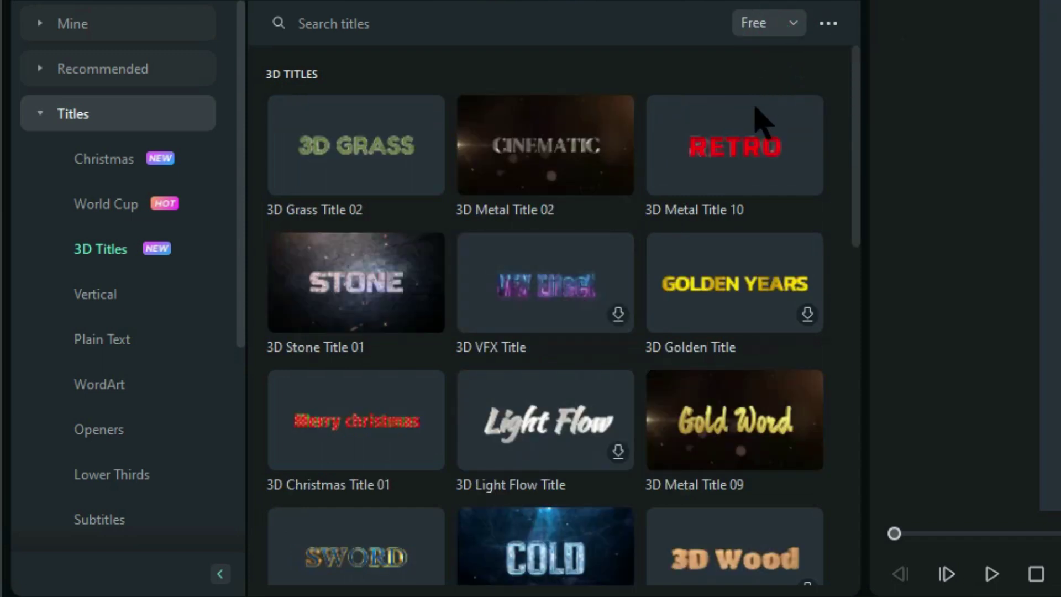
Place 3D Metal Title 10 at the start of video track 2 and scrub through it to check its animation.
{"action": "left_click_drag", "start_coordinate": [709, 173], "coordinate": [708, 255]}
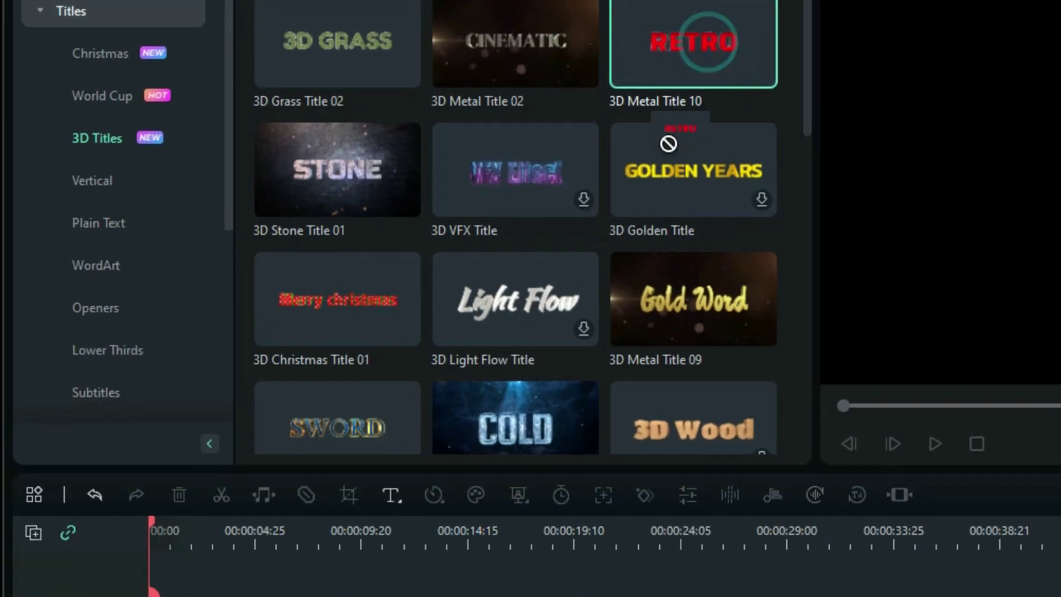
{"action": "left_click_drag", "start_coordinate": [668, 144], "coordinate": [193, 596]}
{"action": "left_click_drag", "start_coordinate": [180, 454], "coordinate": [158, 454]}
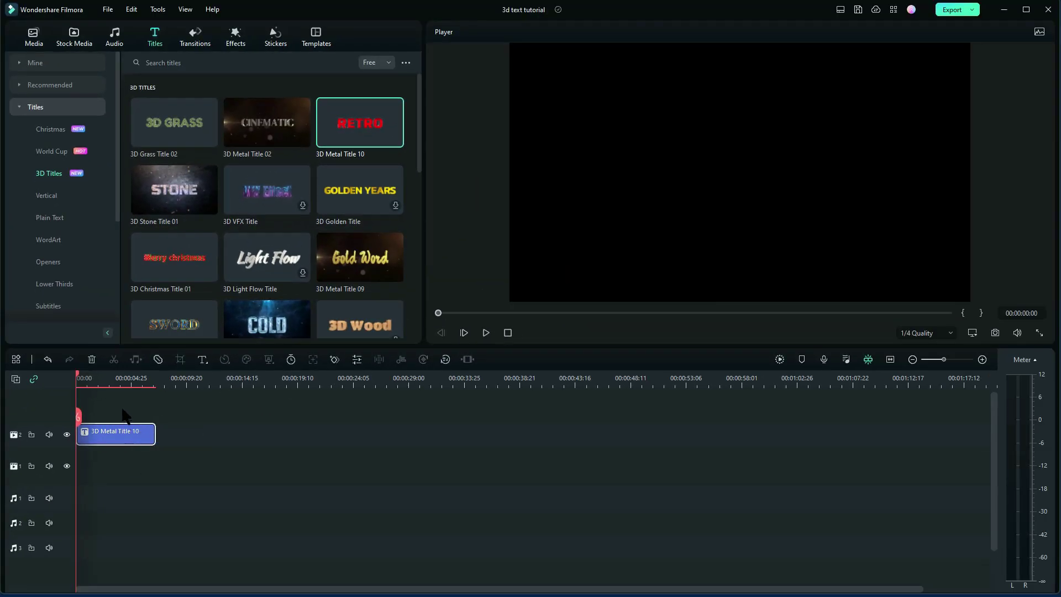
{"action": "left_click", "coordinate": [110, 382]}
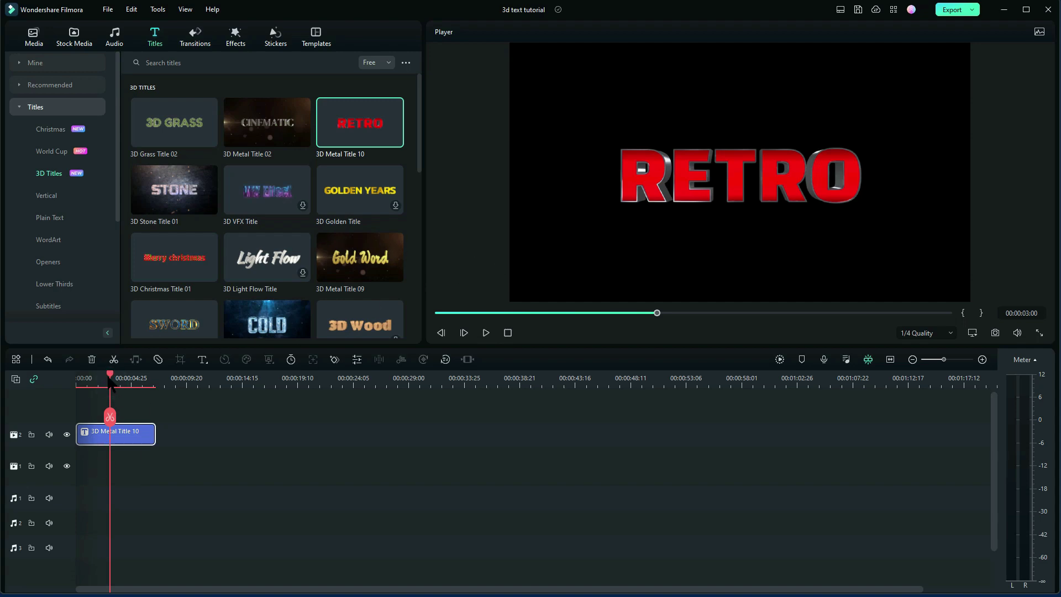
{"action": "left_click_drag", "start_coordinate": [110, 382], "coordinate": [84, 378]}
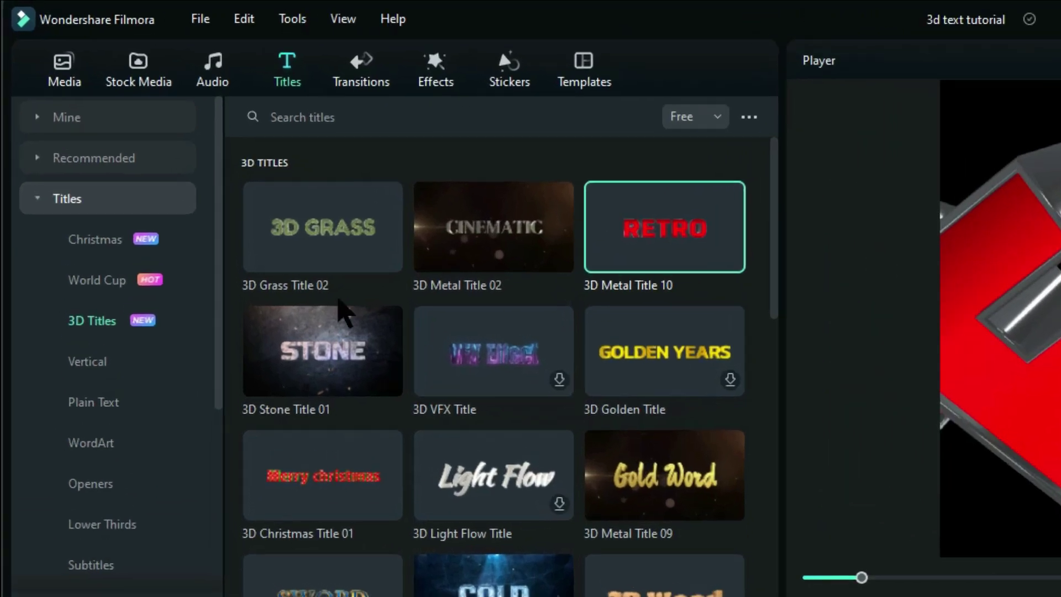
Add the downloaded 4K pink ink stock clip to video track 1 beneath the title, keeping the 1920 x 1080 29.97fps project settings.
{"action": "left_click", "coordinate": [138, 66]}
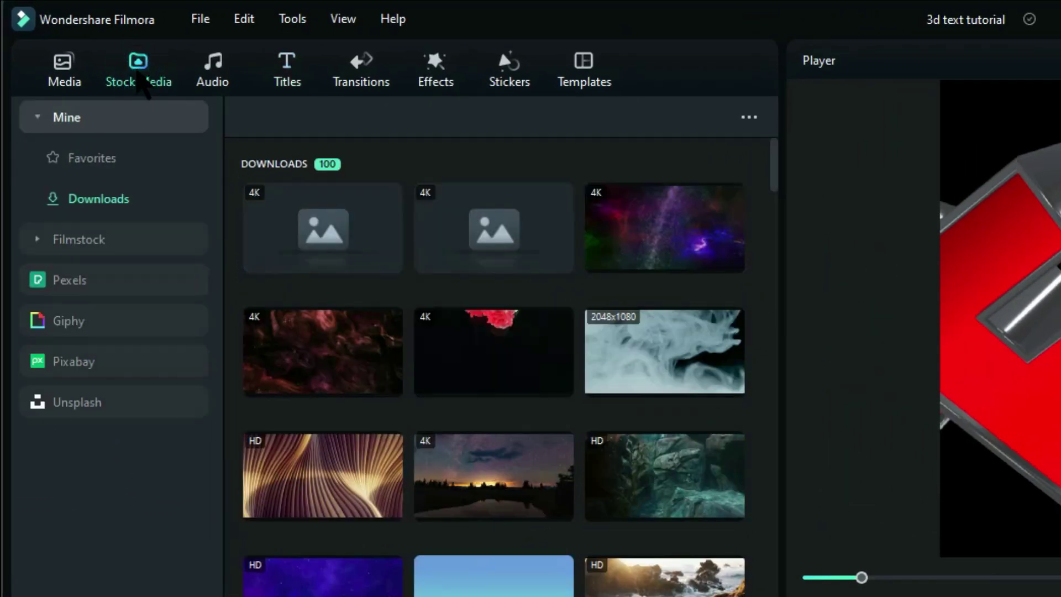
{"action": "left_click_drag", "start_coordinate": [494, 351], "coordinate": [253, 596]}
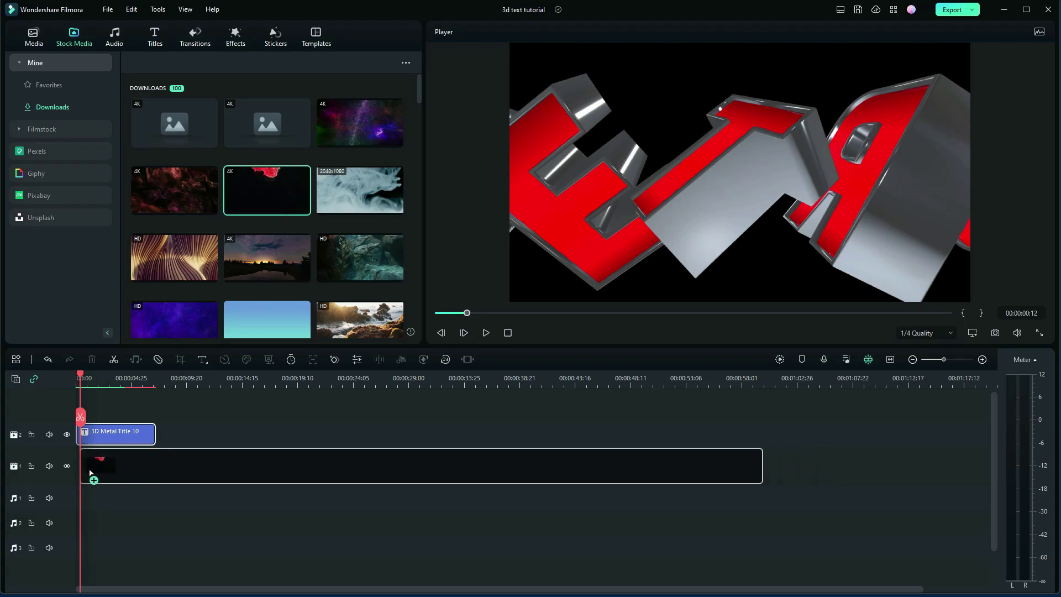
{"action": "left_click_drag", "start_coordinate": [91, 473], "coordinate": [91, 474]}
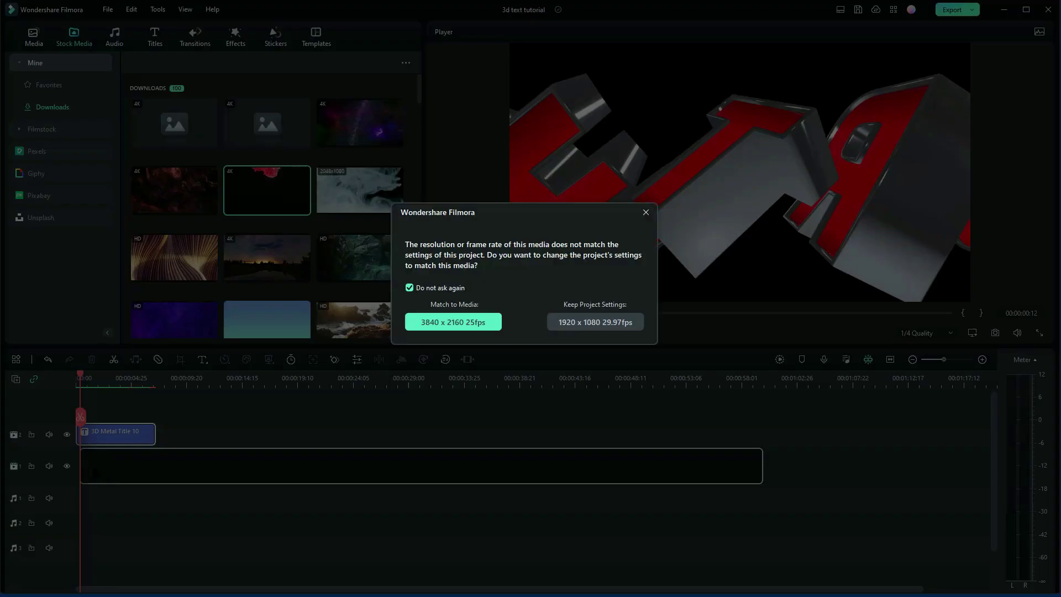
{"action": "left_click", "coordinate": [607, 324]}
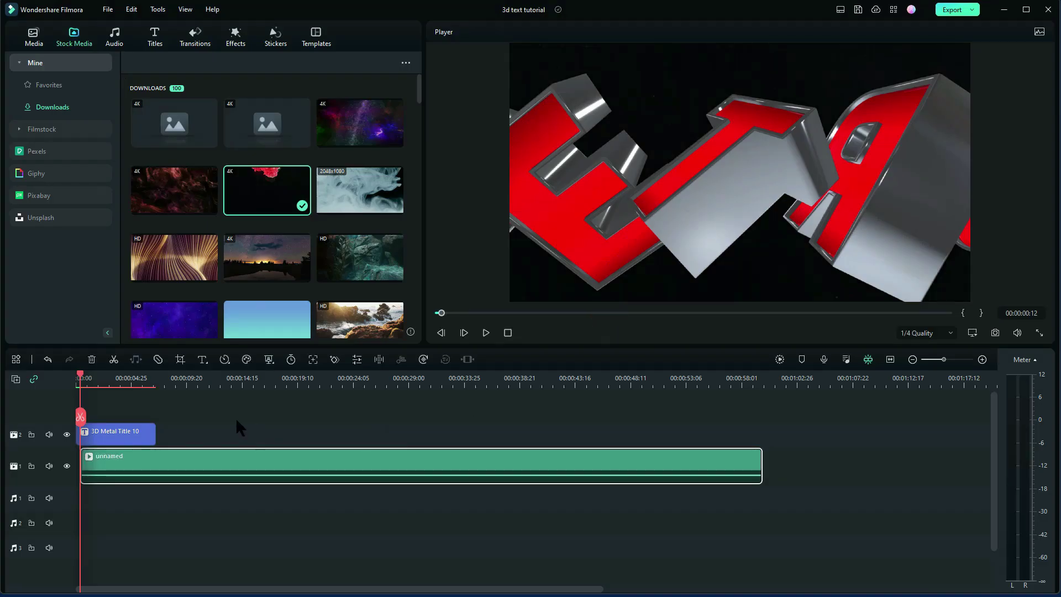
Extend the 3D Metal Title 10 clip to the end of the background clip and play back the sequence.
{"action": "left_click_drag", "start_coordinate": [154, 432], "coordinate": [763, 477]}
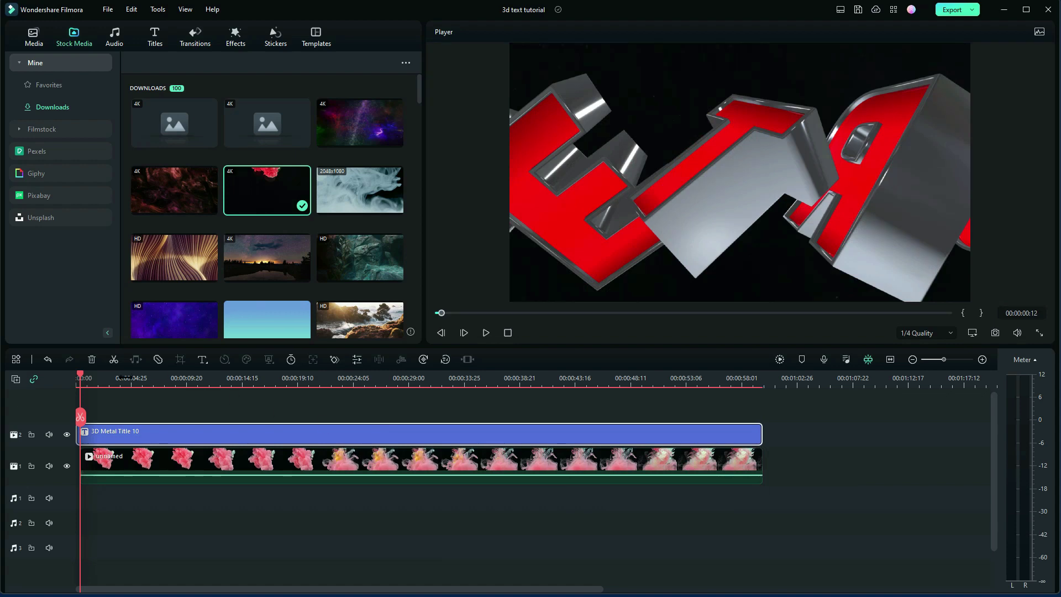
{"action": "key", "text": "space"}
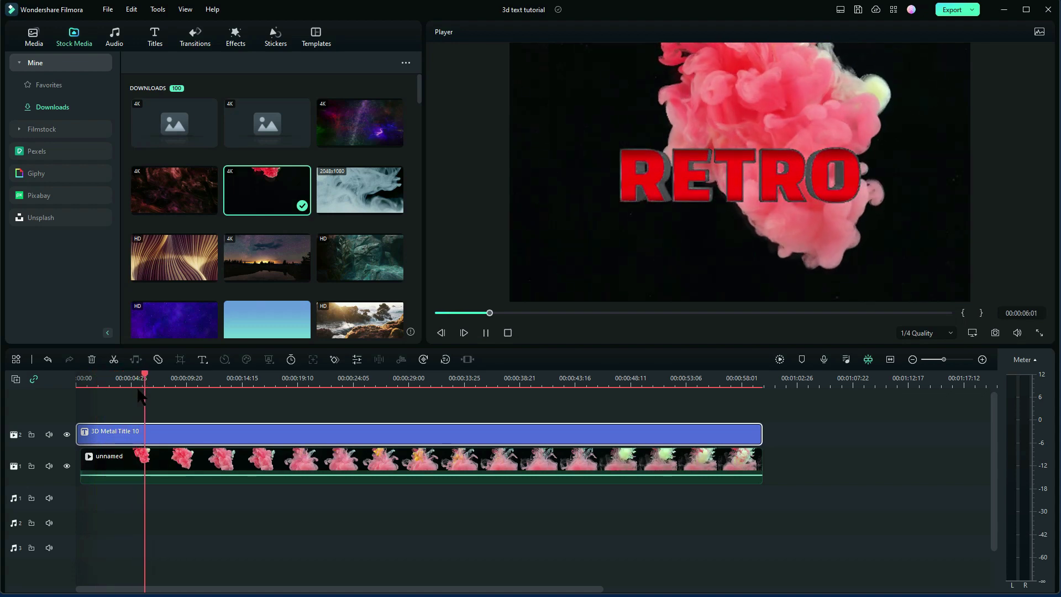
Replace the pink ink background clip on video track 1 with the downloaded 4K dark red nebula clip.
{"action": "key", "text": "space"}
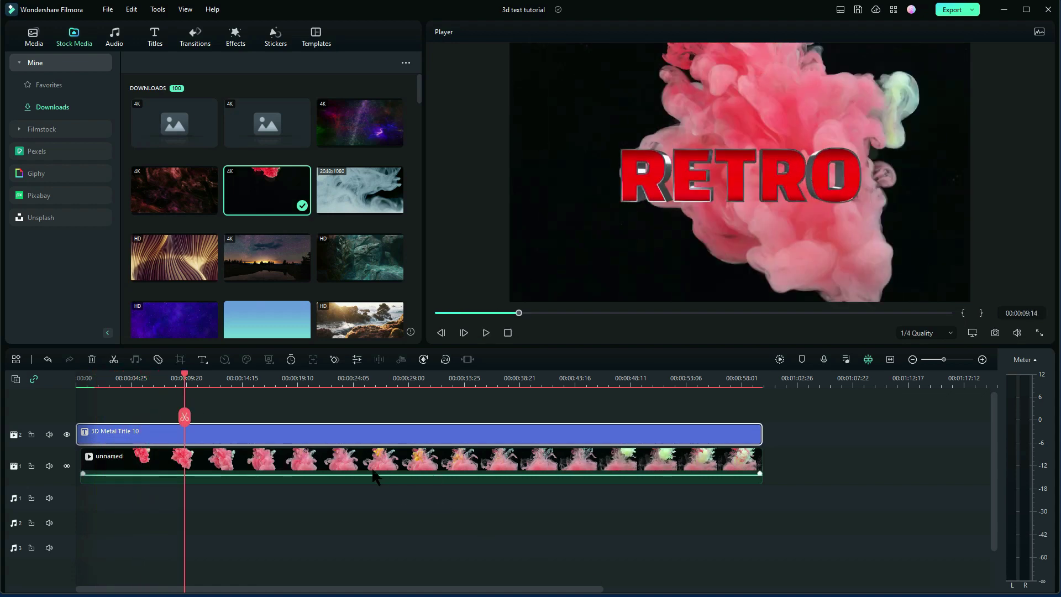
{"action": "left_click", "coordinate": [328, 464]}
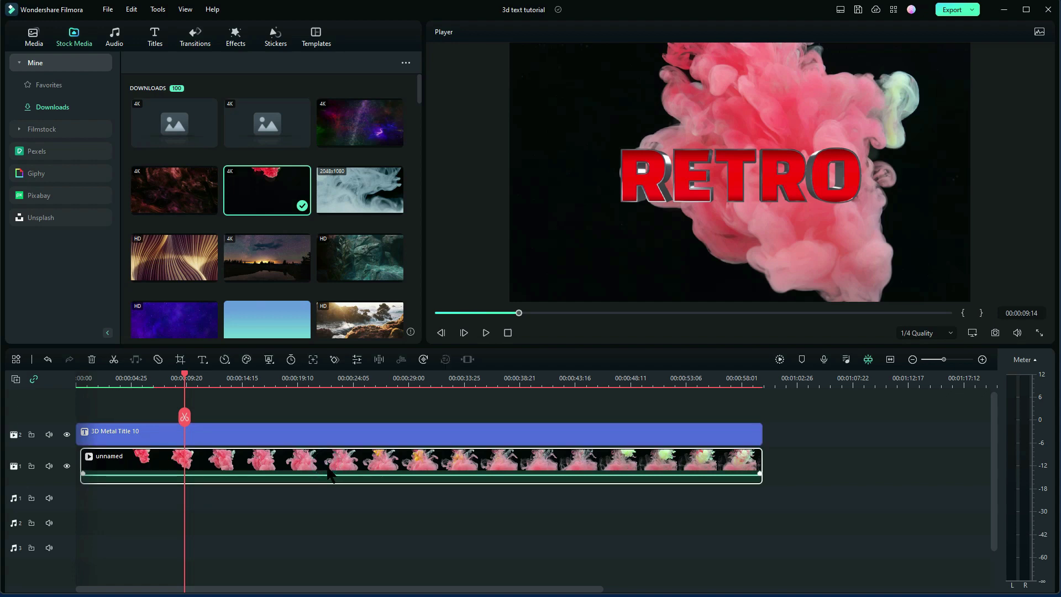
{"action": "key", "text": "Delete"}
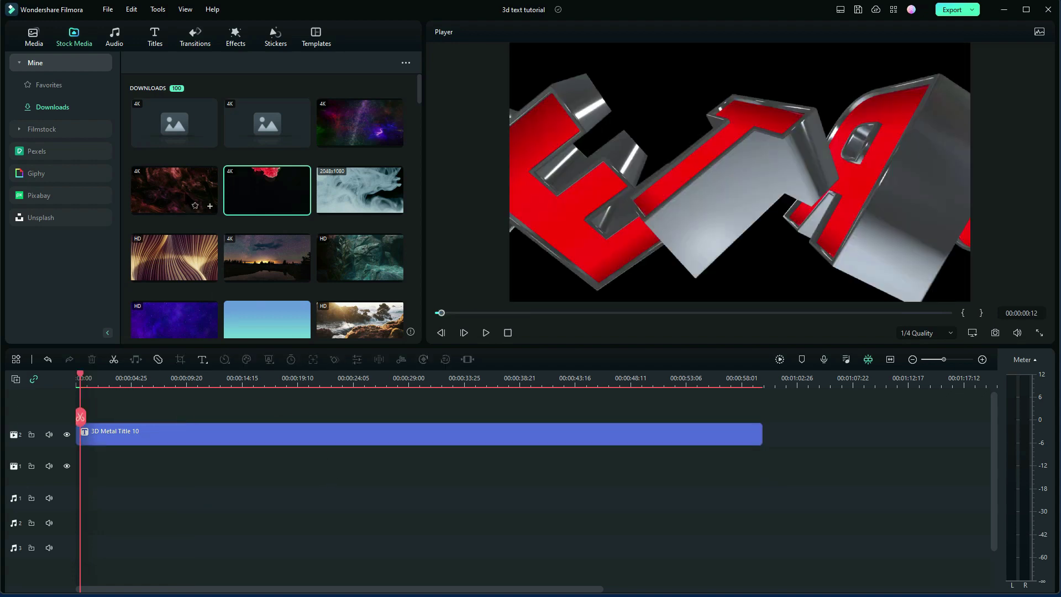
{"action": "left_click", "coordinate": [173, 189]}
{"action": "left_click_drag", "start_coordinate": [143, 358], "coordinate": [91, 474]}
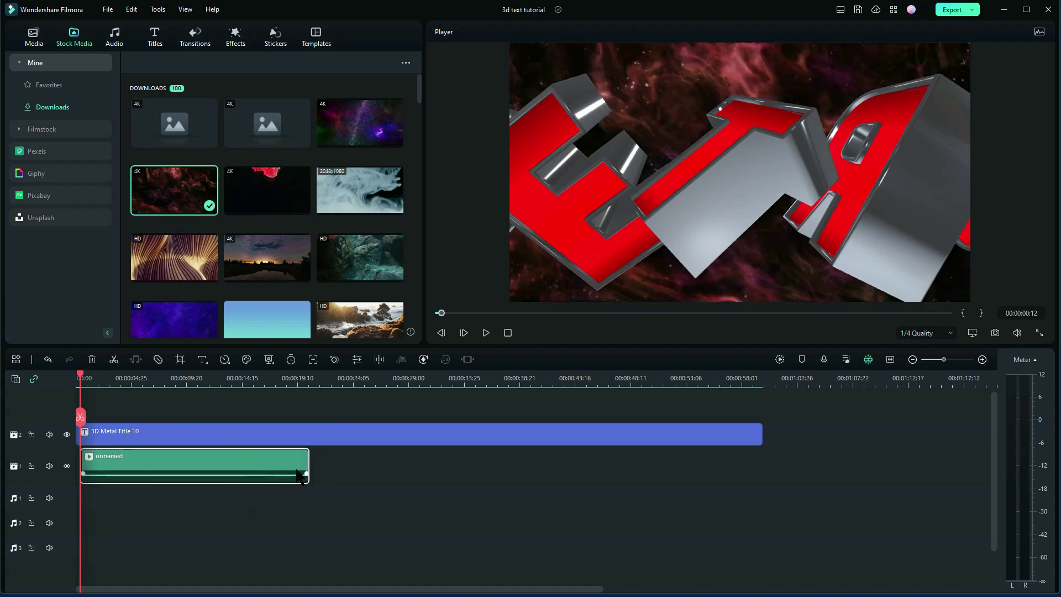
Shorten the 3D Metal Title 10 clip to the end of the nebula background and play the sequence from the start.
{"action": "left_click_drag", "start_coordinate": [794, 437], "coordinate": [308, 456]}
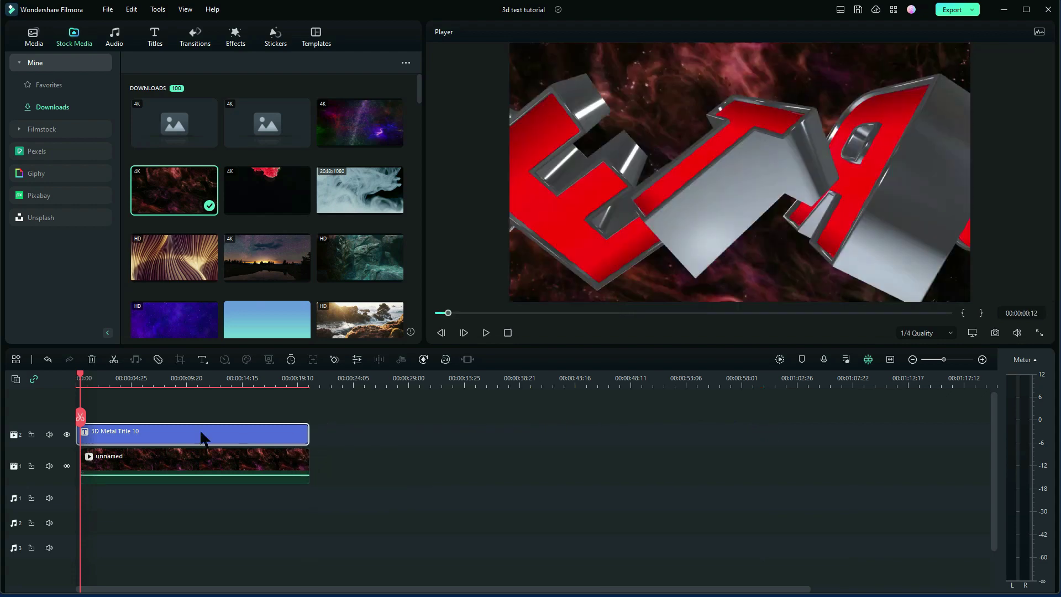
{"action": "left_click", "coordinate": [77, 375]}
{"action": "key", "text": "space"}
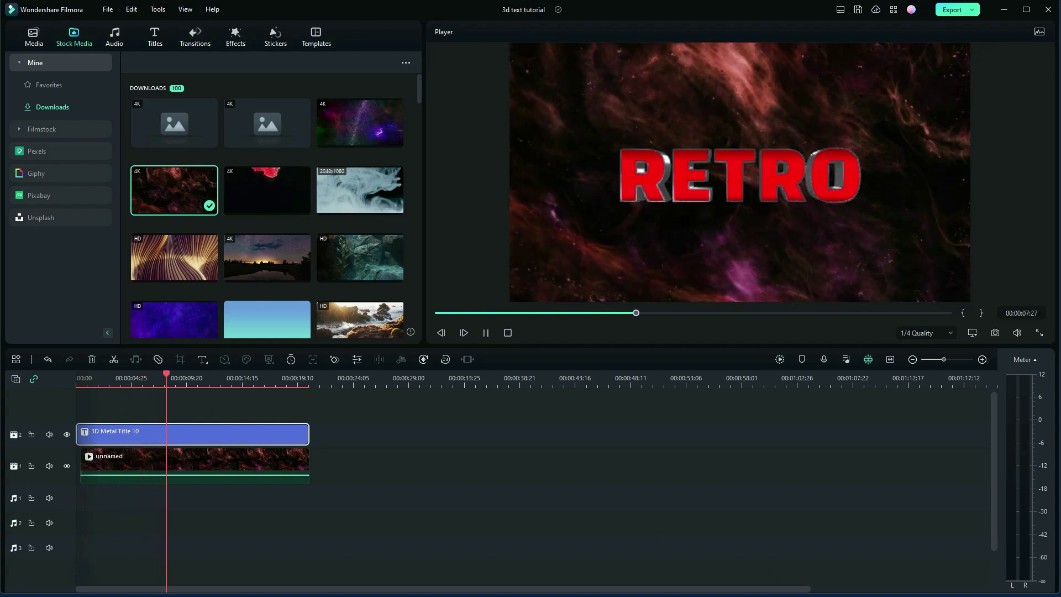
Stop playback and delete both the title and the background clip from the timeline.
{"action": "key", "text": "space"}
{"action": "left_click_drag", "start_coordinate": [327, 485], "coordinate": [220, 424]}
{"action": "key", "text": "Delete"}
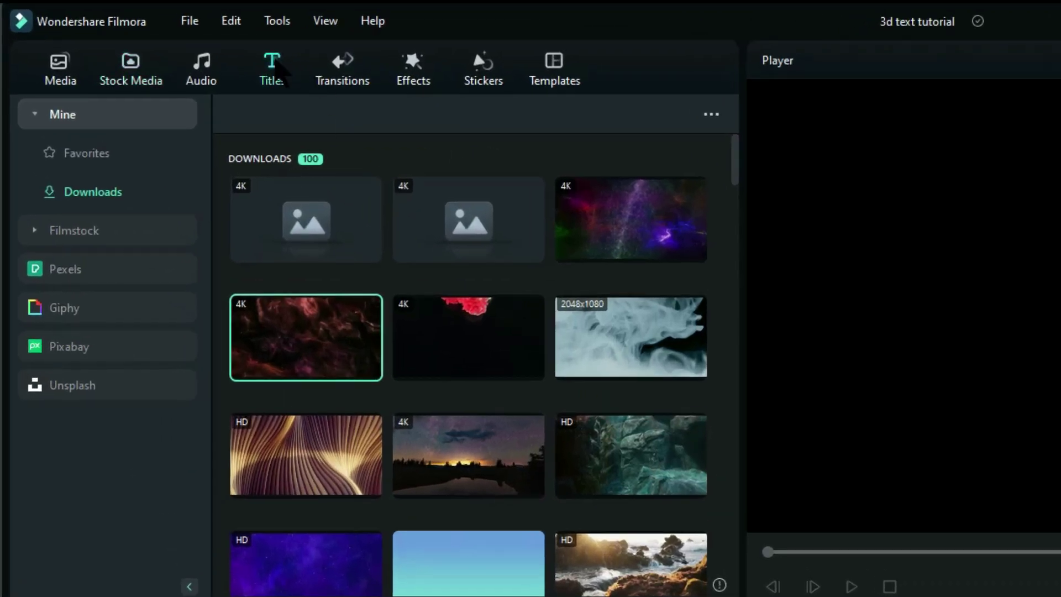
Add the free 3D Ice Title 01 from the 3D Titles library to the start of video track 1.
{"action": "left_click", "coordinate": [275, 64]}
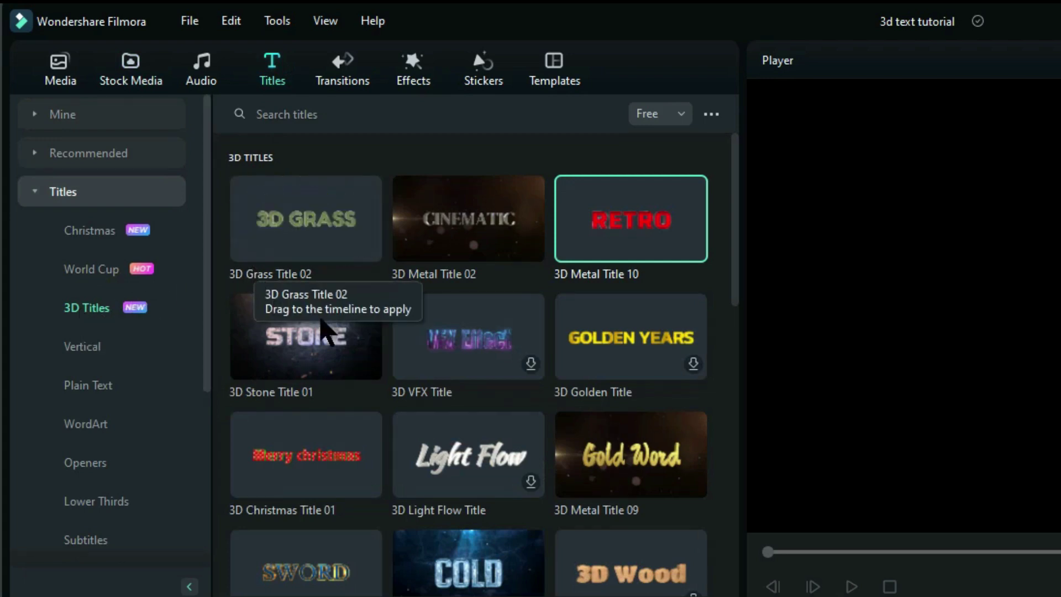
{"action": "mouse_move", "coordinate": [365, 336]}
{"action": "left_click", "coordinate": [453, 565]}
{"action": "left_click_drag", "start_coordinate": [453, 565], "coordinate": [252, 596]}
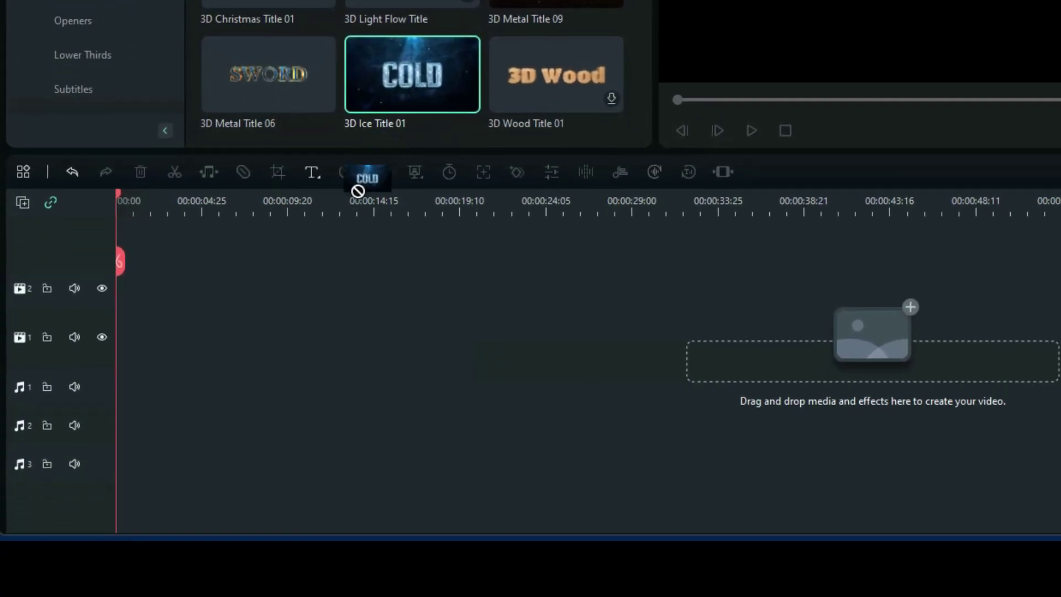
{"action": "left_click_drag", "start_coordinate": [220, 314], "coordinate": [135, 343]}
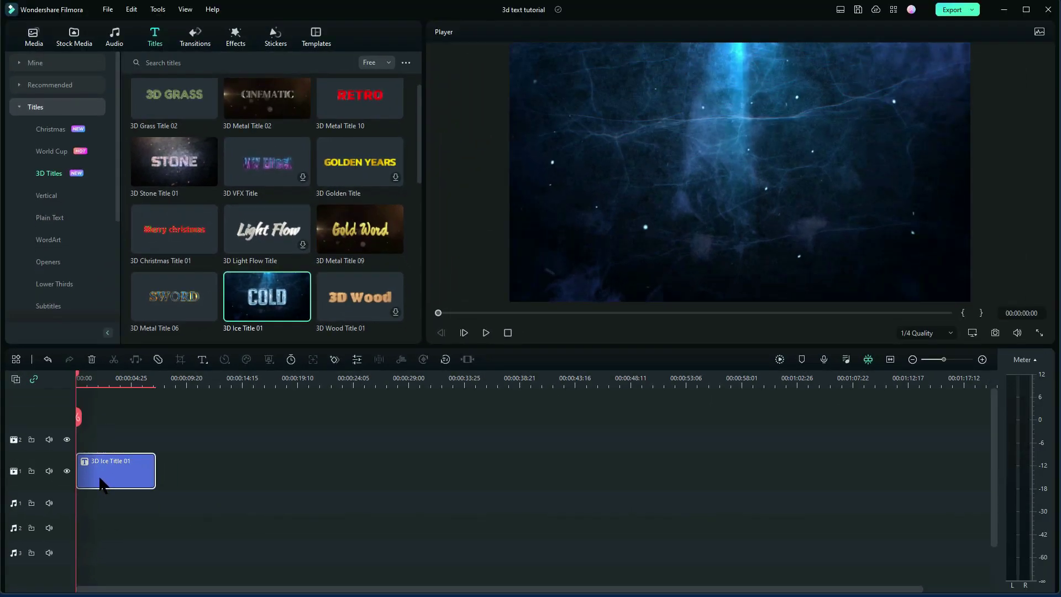
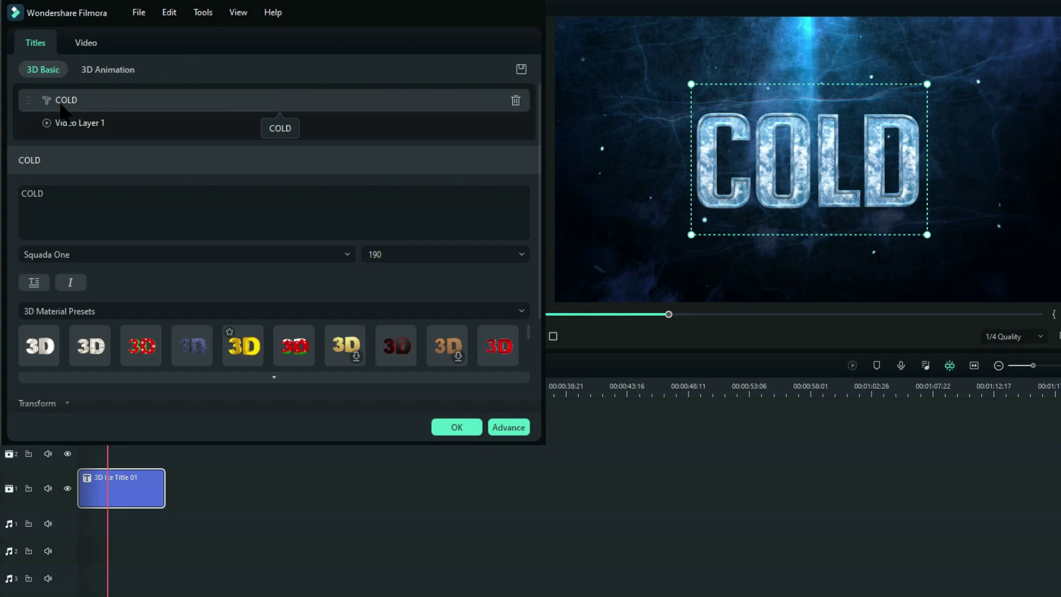
Change the ice title's text to VERY COLD.
{"action": "left_click", "coordinate": [57, 193]}
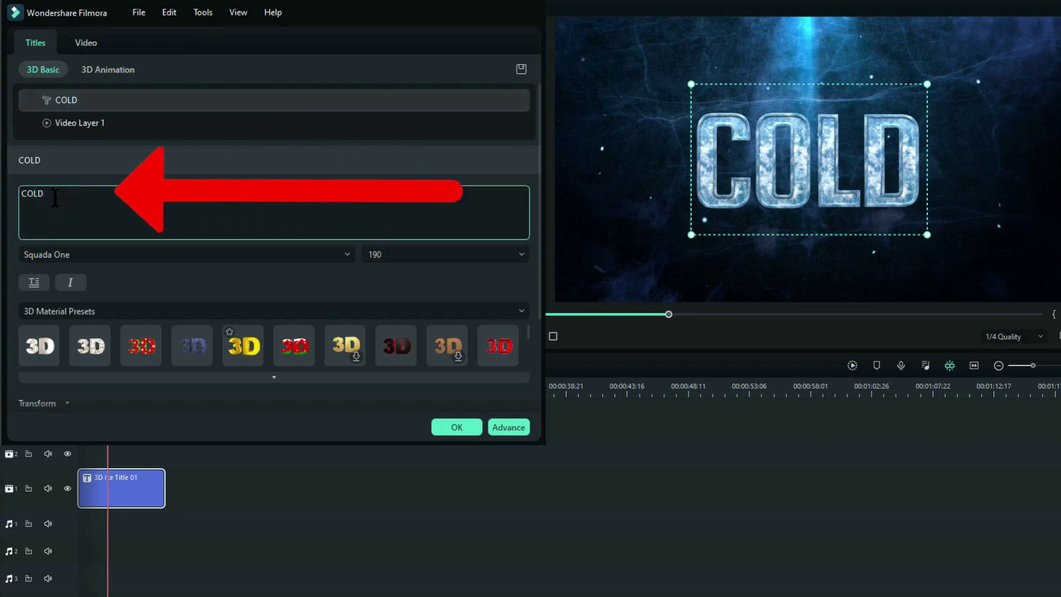
{"action": "left_click", "coordinate": [56, 196]}
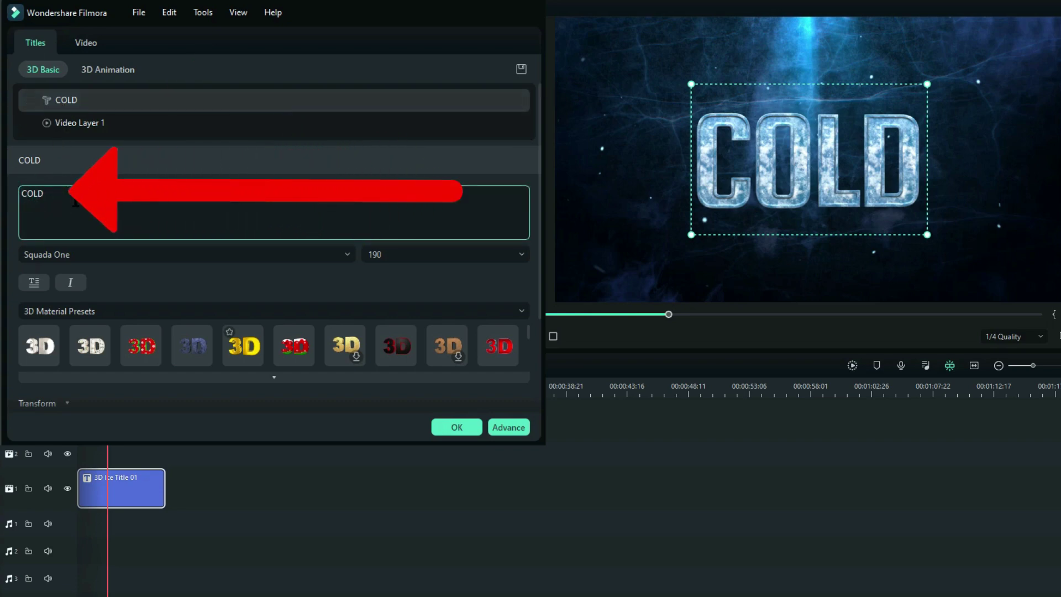
{"action": "type", "text": "VERY"}
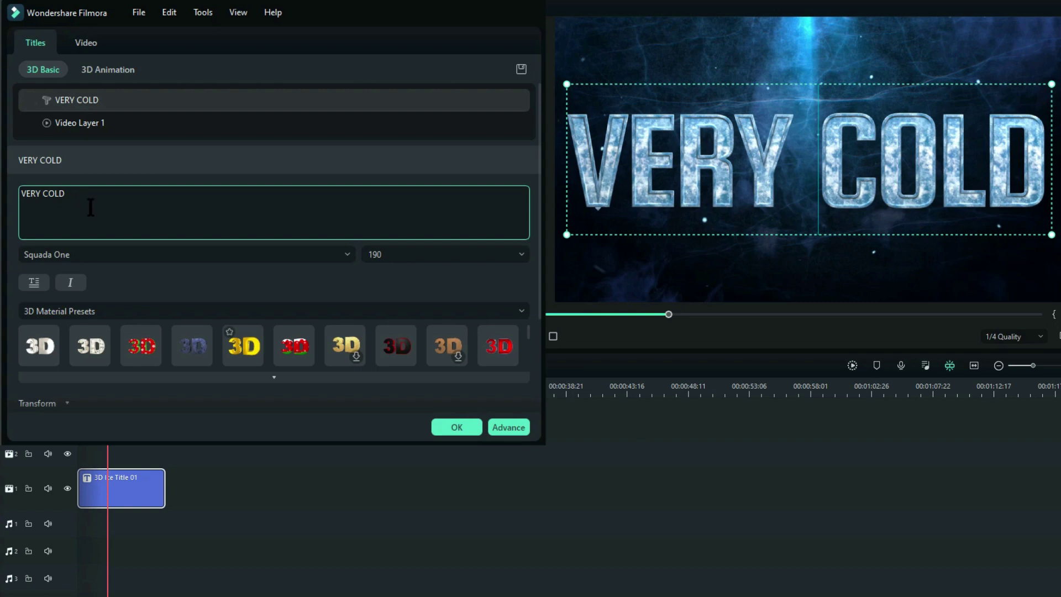
Delete the title's Video Layer 1 background and undo the deletion.
{"action": "mouse_move", "coordinate": [90, 125]}
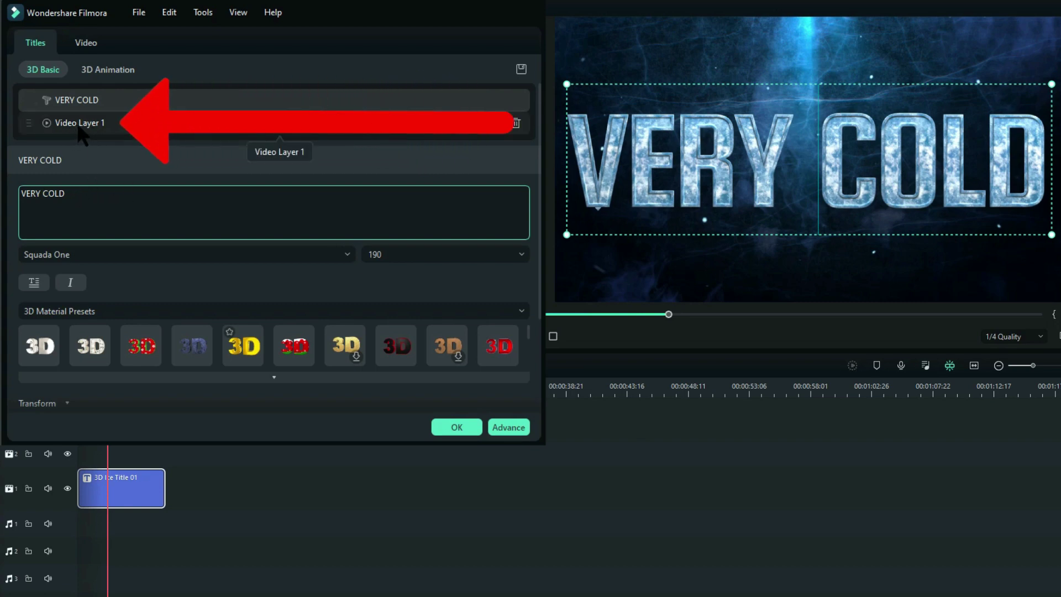
{"action": "left_click", "coordinate": [78, 125]}
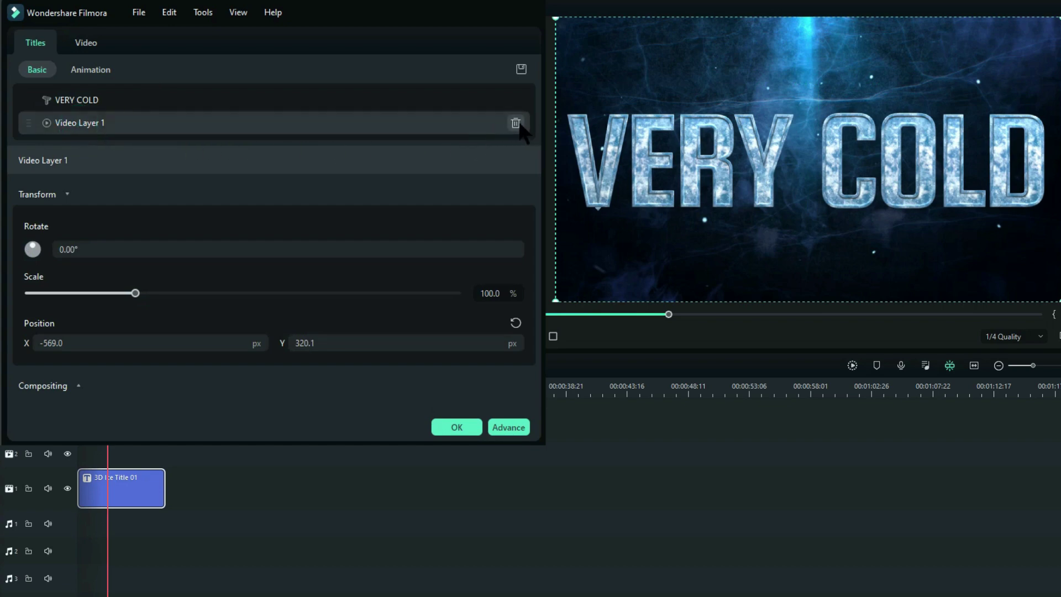
{"action": "left_click", "coordinate": [516, 123]}
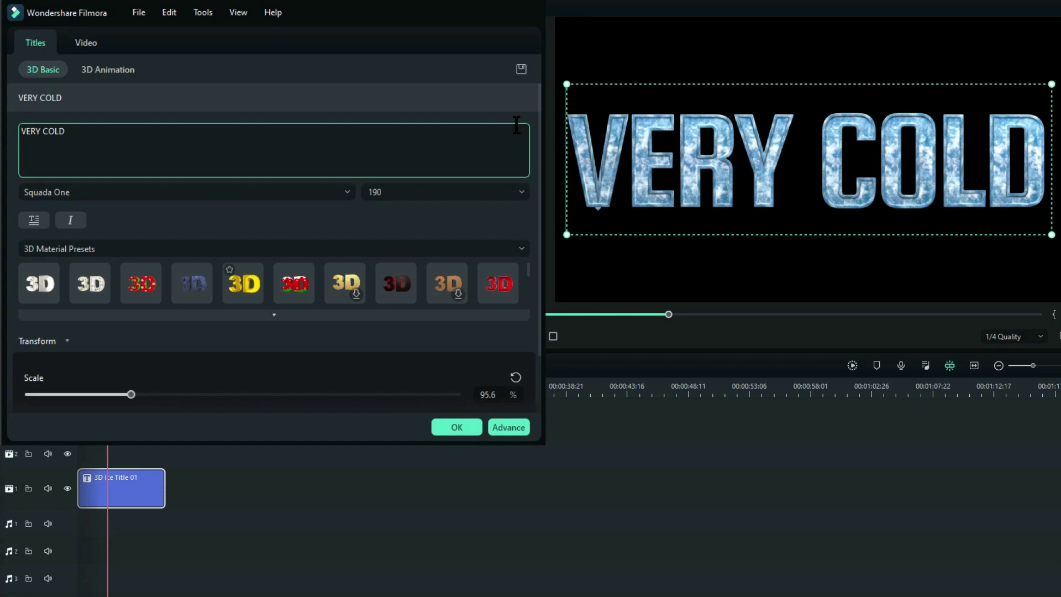
{"action": "key", "text": "ctrl+z"}
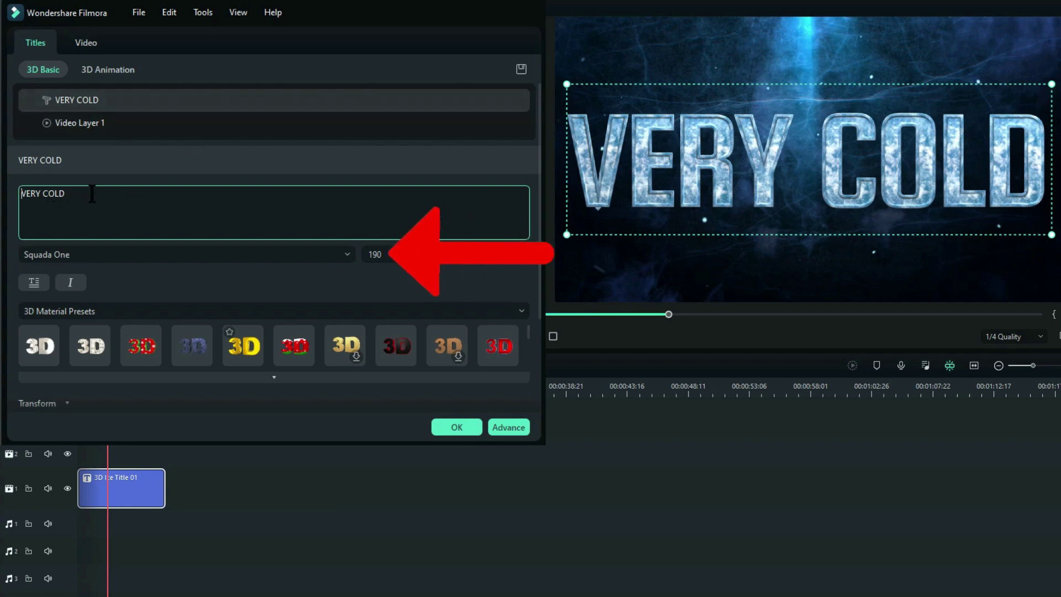
Set the VERY COLD font to Teko Bold and enlarge the text in the preview to font size 226.
{"action": "left_click", "coordinate": [346, 255]}
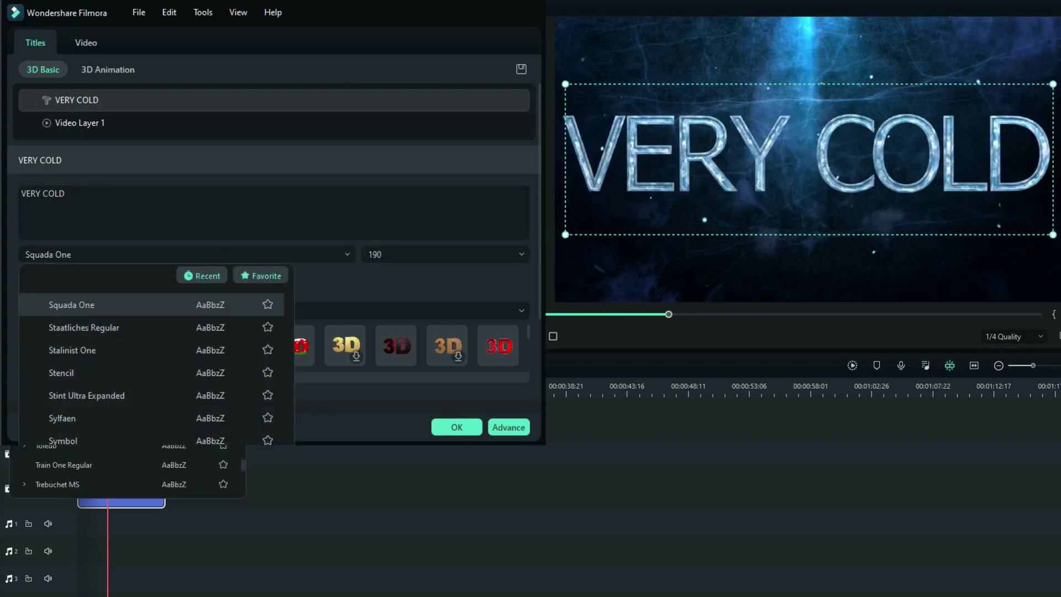
{"action": "key", "text": "Return"}
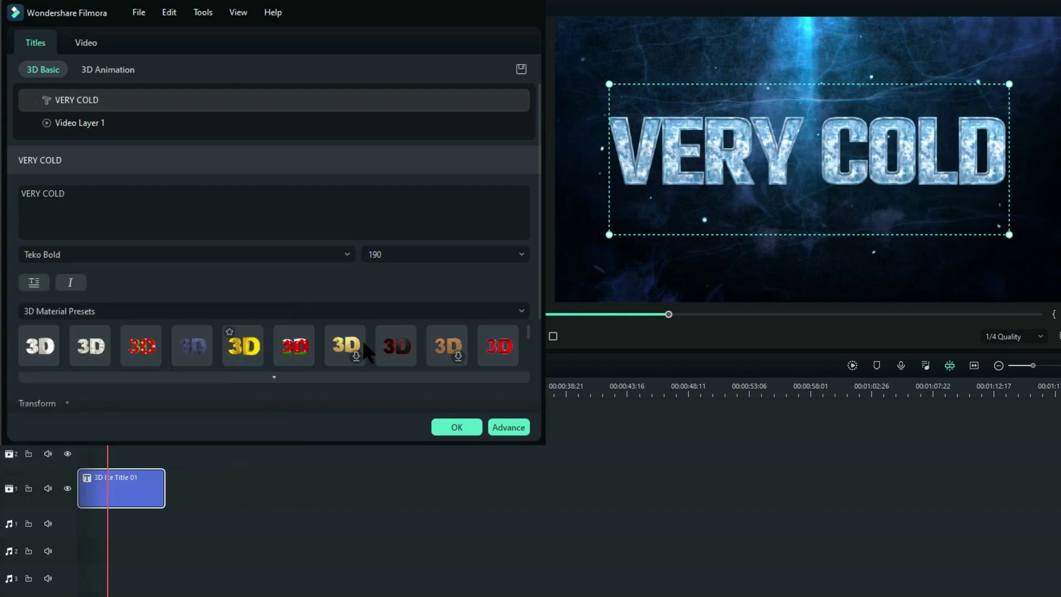
{"action": "left_click", "coordinate": [521, 255]}
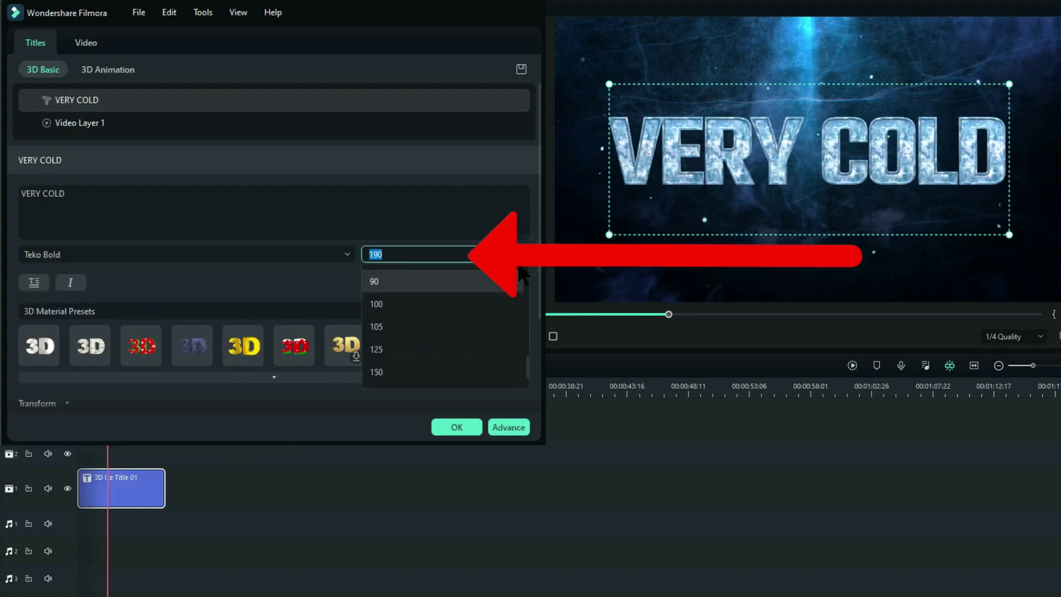
{"action": "scroll", "coordinate": [448, 325], "scroll_direction": "down", "scroll_amount": 1}
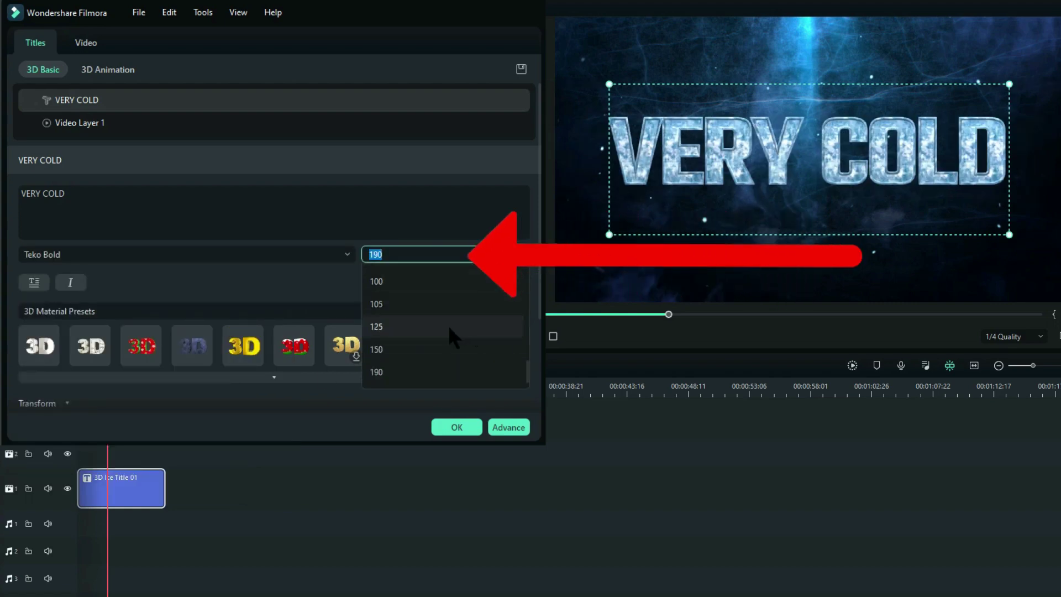
{"action": "left_click", "coordinate": [399, 367]}
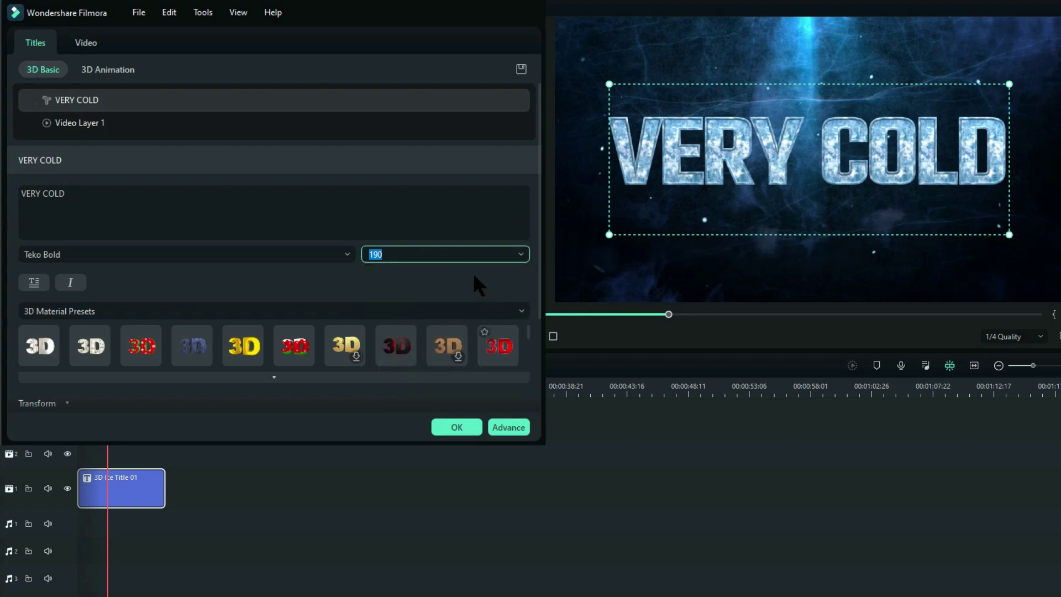
{"action": "left_click_drag", "start_coordinate": [609, 234], "coordinate": [574, 248]}
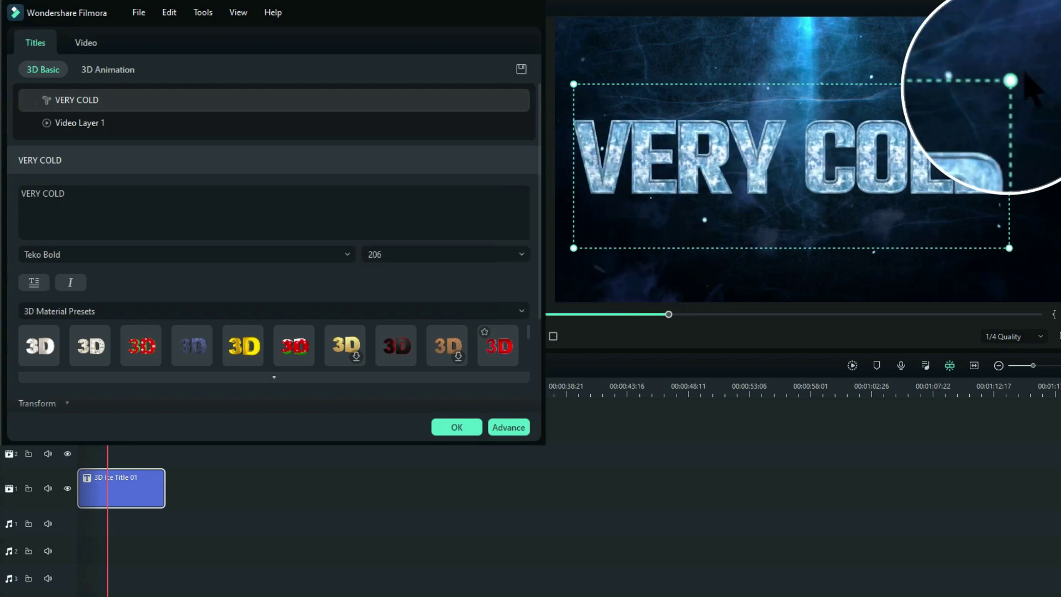
{"action": "left_click_drag", "start_coordinate": [1009, 82], "coordinate": [1031, 67]}
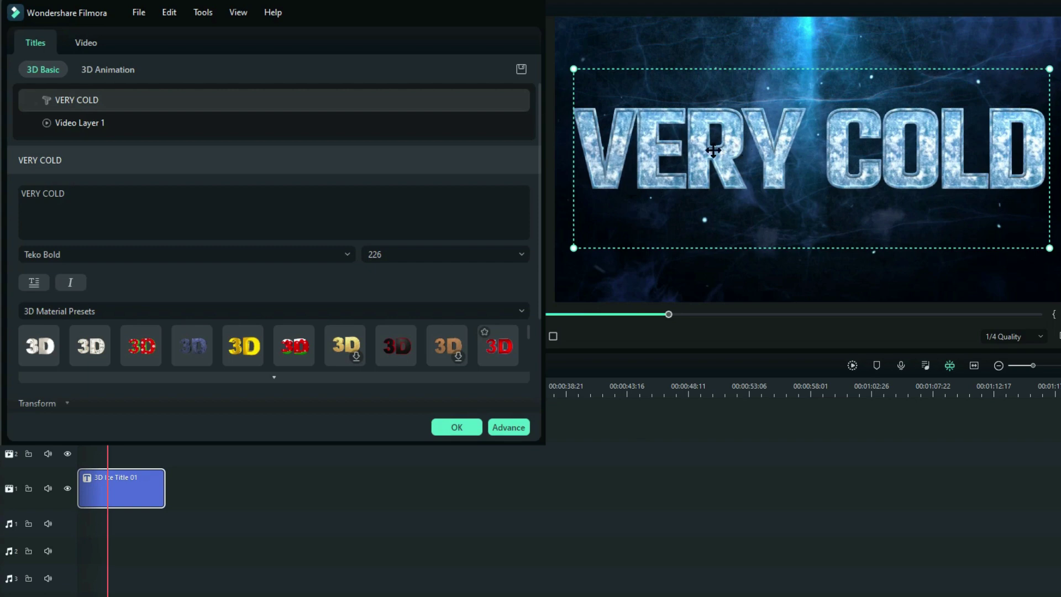
Try vertical orientation and italic style on the VERY COLD text, restoring the horizontal, non-italic form.
{"action": "left_click", "coordinate": [32, 289]}
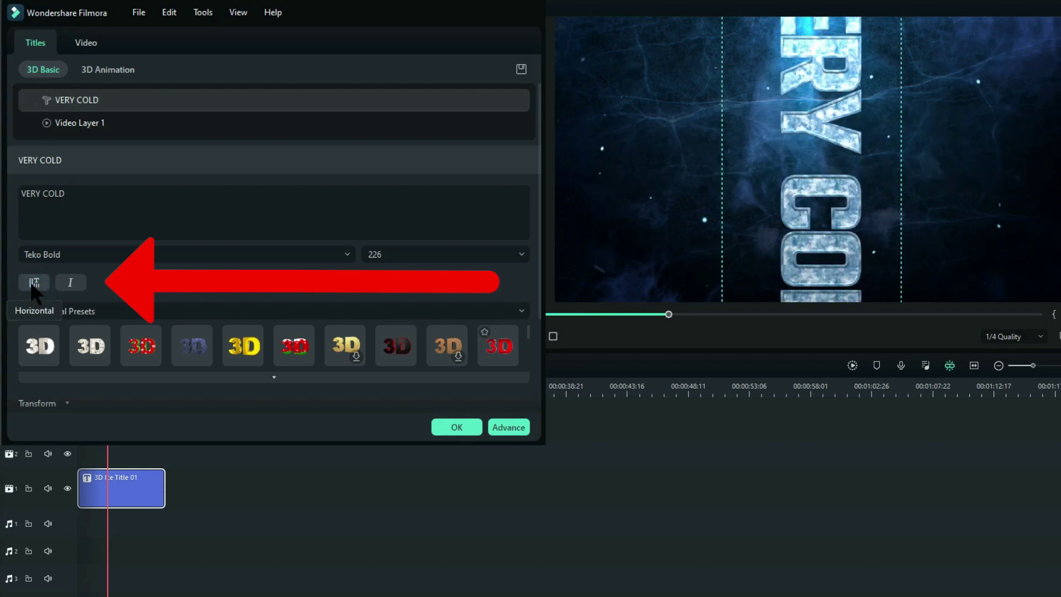
{"action": "left_click", "coordinate": [35, 283]}
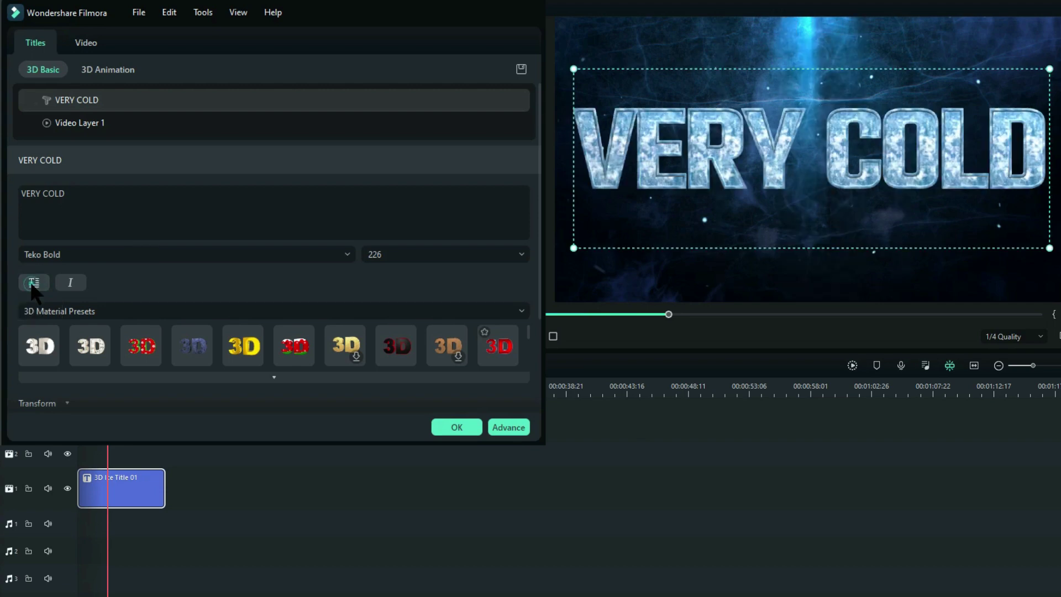
{"action": "left_click", "coordinate": [72, 283]}
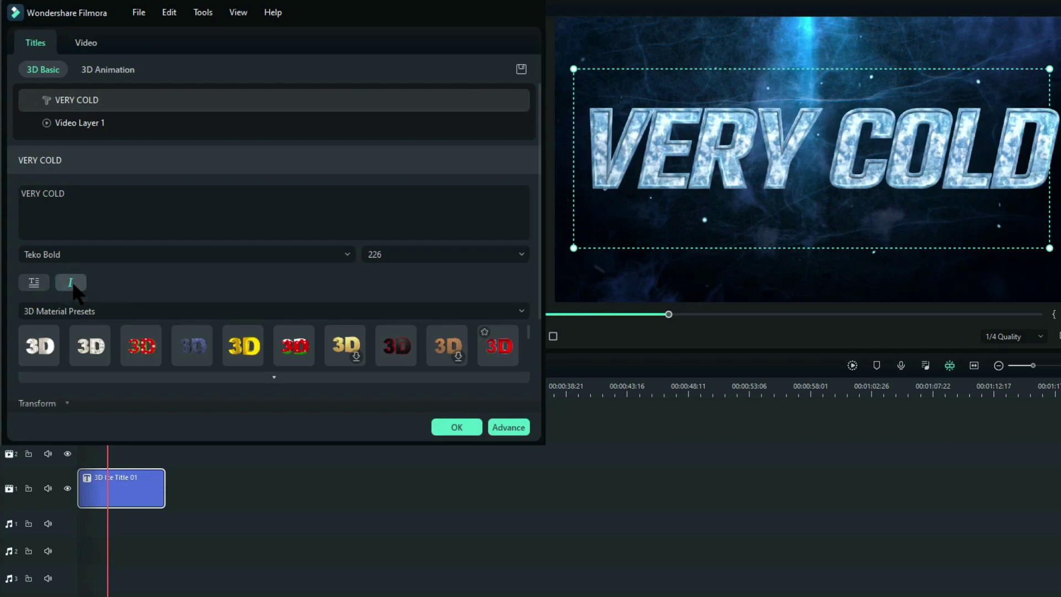
{"action": "left_click", "coordinate": [70, 283]}
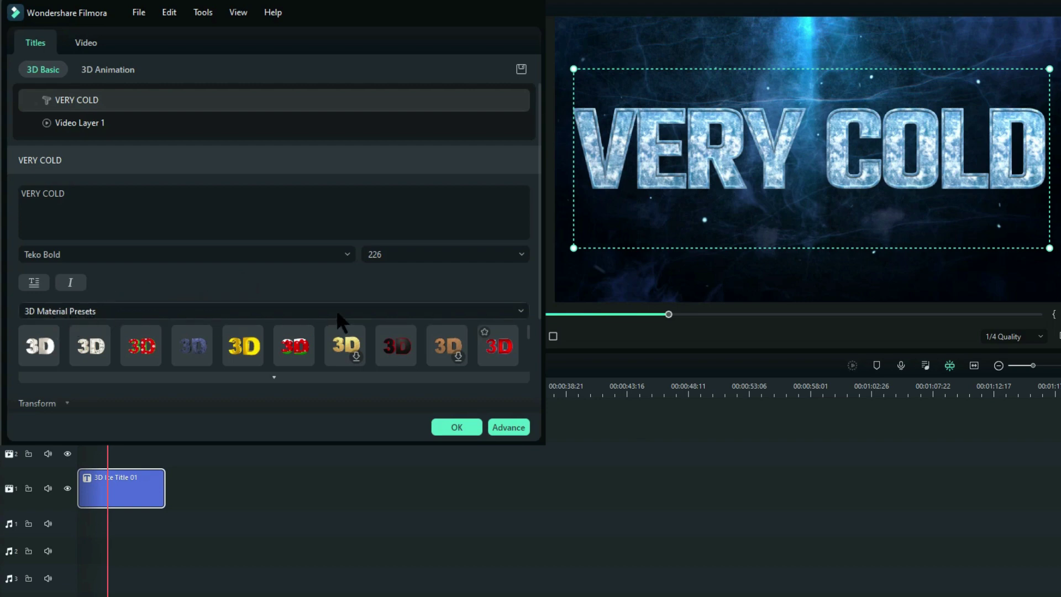
Try the black-and-red and blue-and-gold 3D material presets on the VERY COLD text, and apply the green grass preset.
{"action": "left_click", "coordinate": [275, 377]}
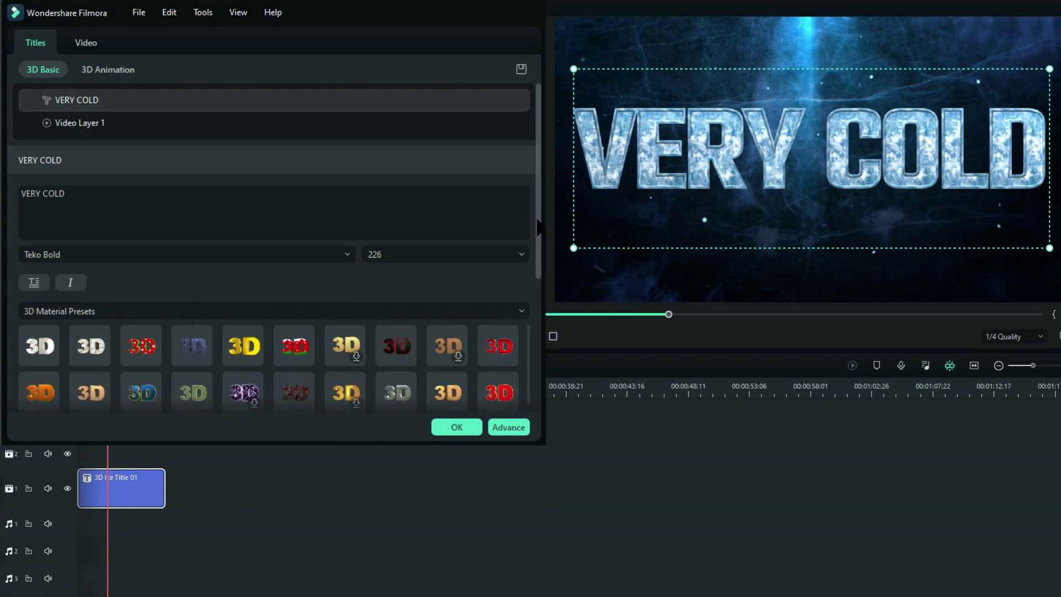
{"action": "scroll", "coordinate": [539, 227], "scroll_direction": "down", "scroll_amount": 3}
{"action": "scroll", "coordinate": [539, 227], "scroll_direction": "down", "scroll_amount": 1}
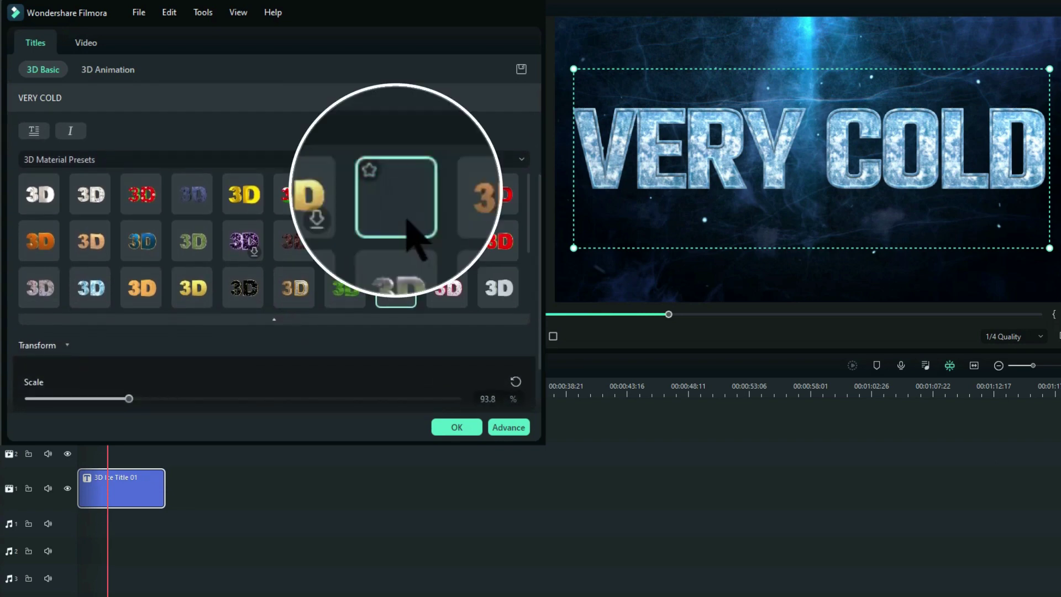
{"action": "left_click", "coordinate": [499, 290]}
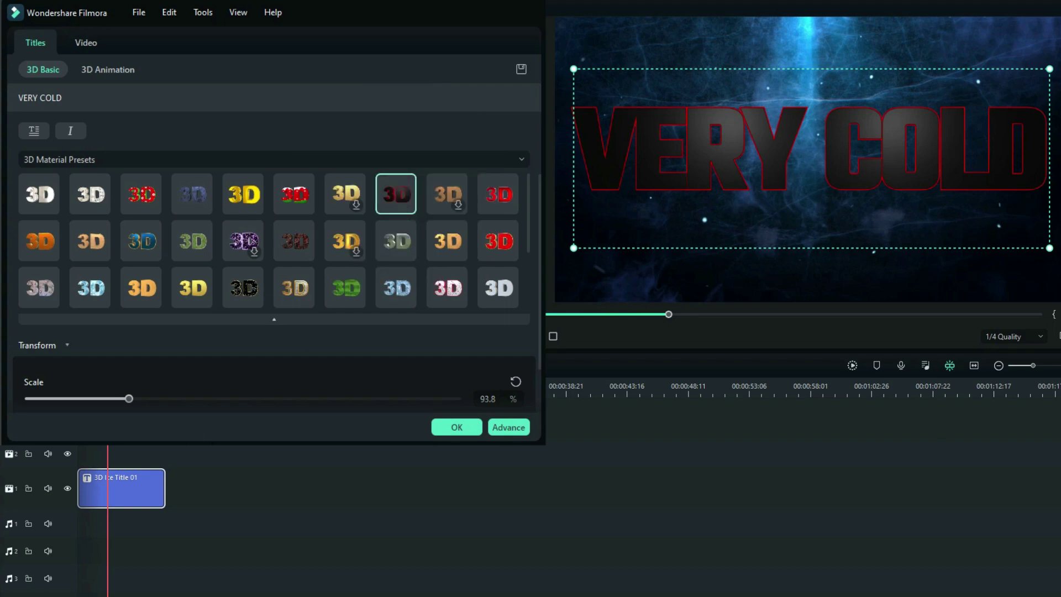
{"action": "key", "text": "Home"}
{"action": "key", "text": "space"}
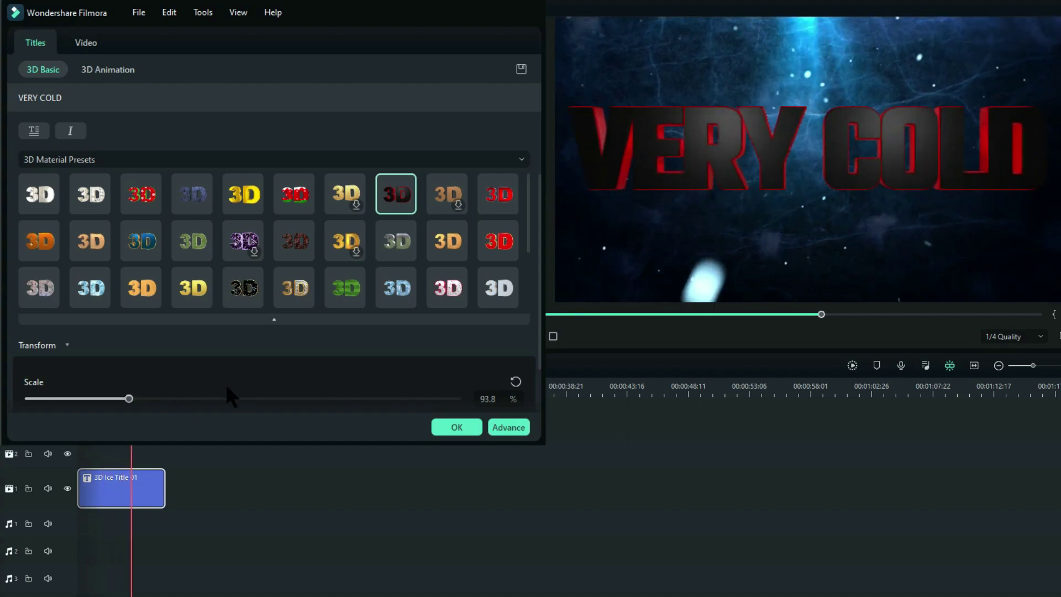
{"action": "left_click", "coordinate": [146, 248]}
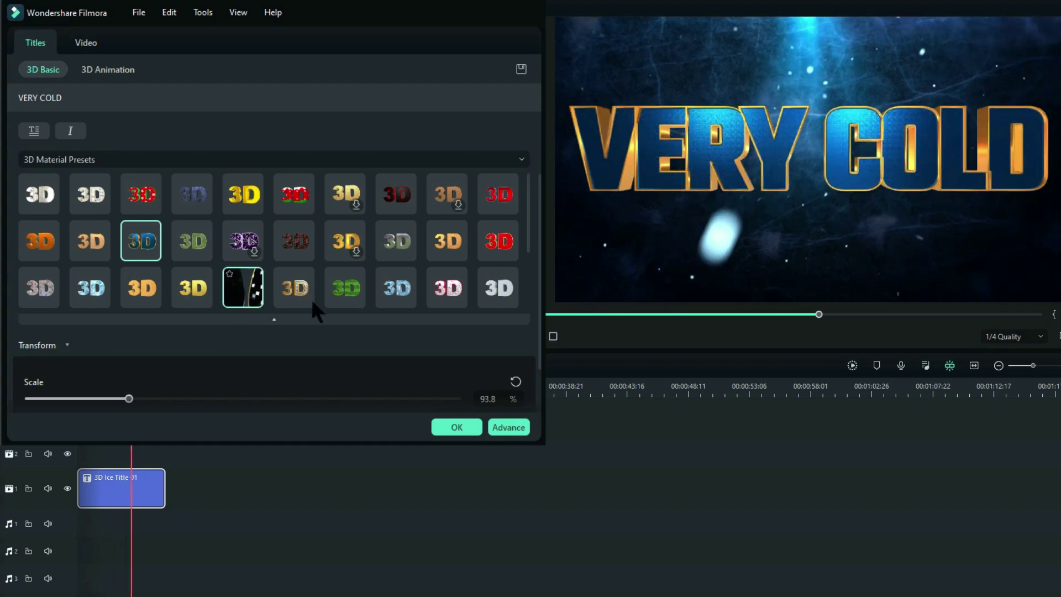
{"action": "left_click", "coordinate": [345, 293]}
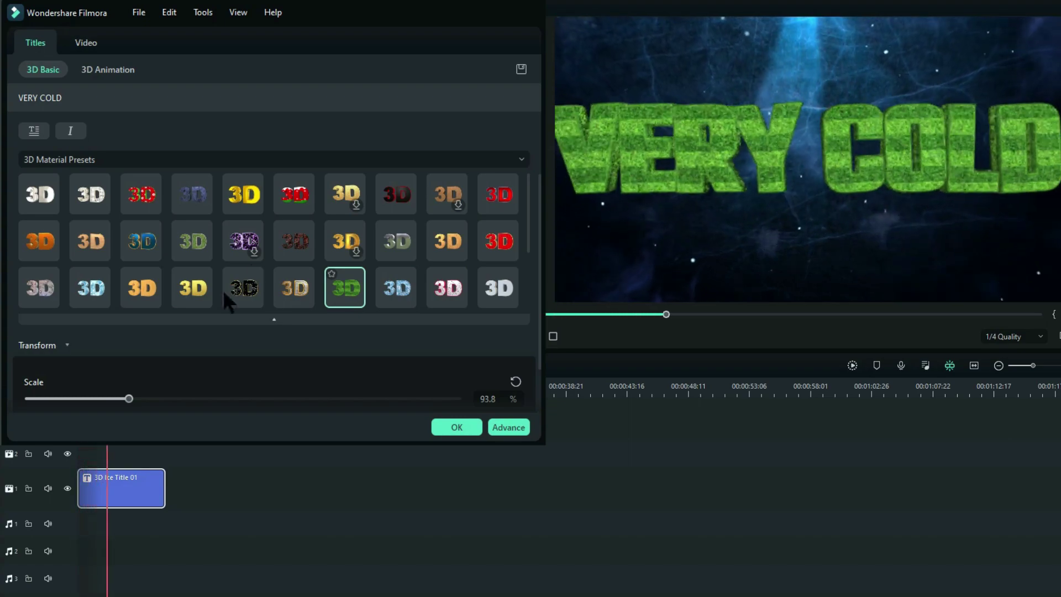
Try the snow-capped red-and-green and plain white 3D material presets on the VERY COLD text, and apply the dotted white preset.
{"action": "left_click", "coordinate": [299, 195]}
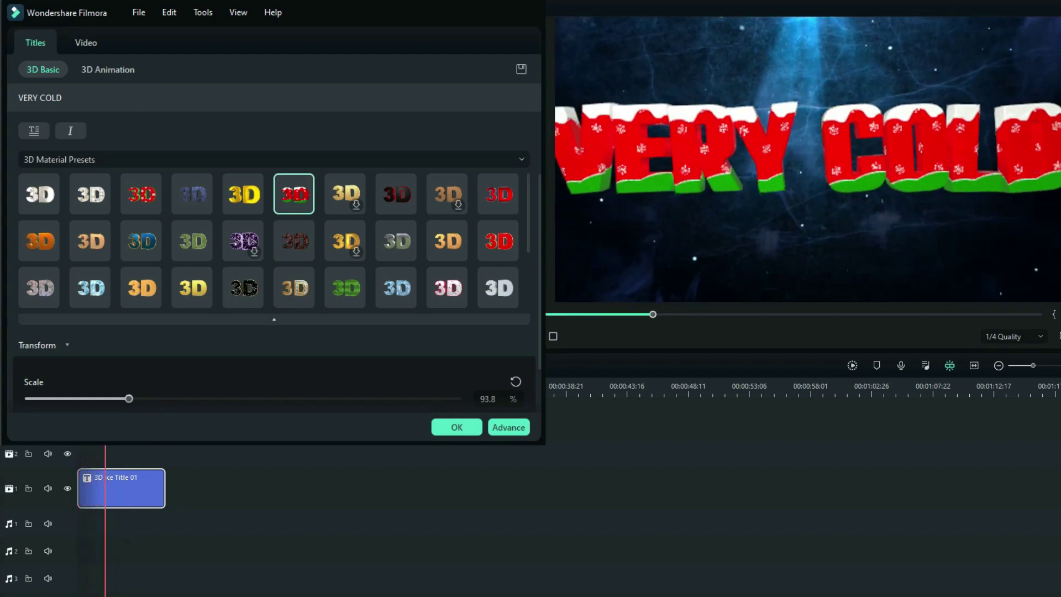
{"action": "left_click", "coordinate": [42, 197]}
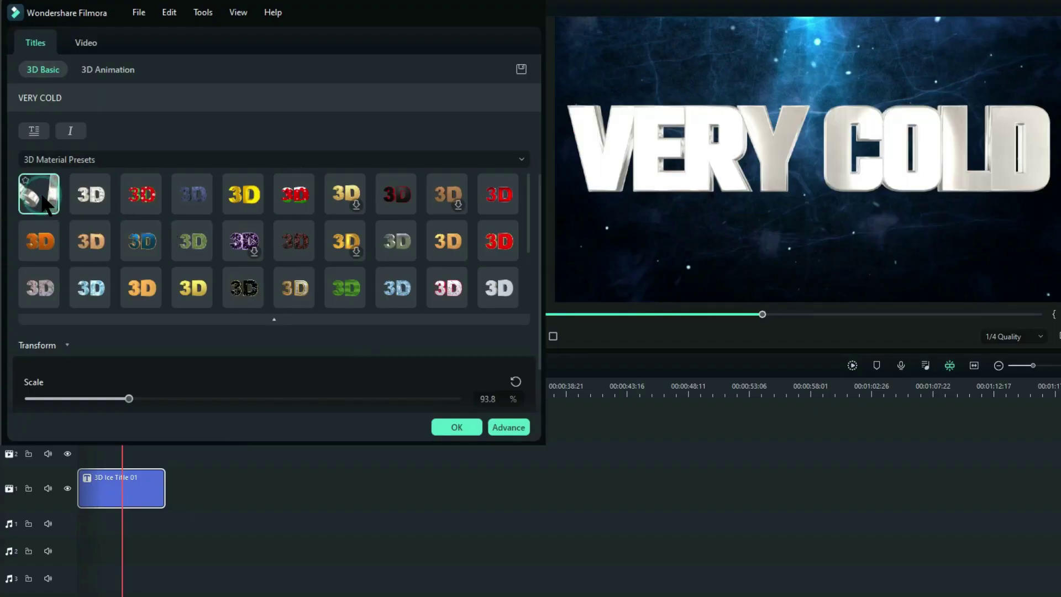
{"action": "left_click", "coordinate": [92, 200]}
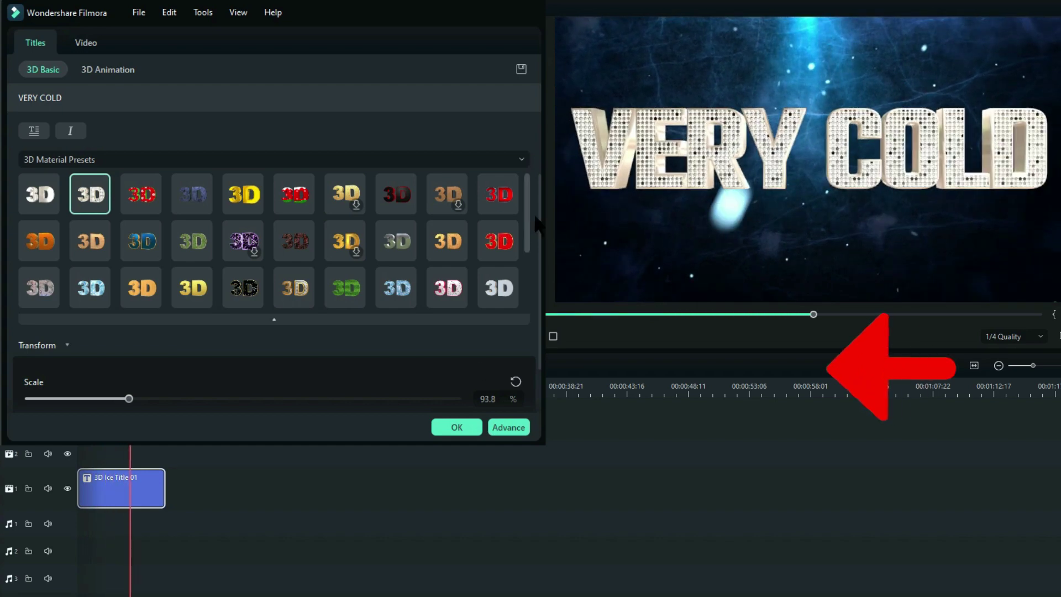
Reduce the VERY COLD text in the transform settings and by its frame in the preview, and set its scale to 93.5%.
{"action": "left_click_drag", "start_coordinate": [539, 221], "coordinate": [530, 288]}
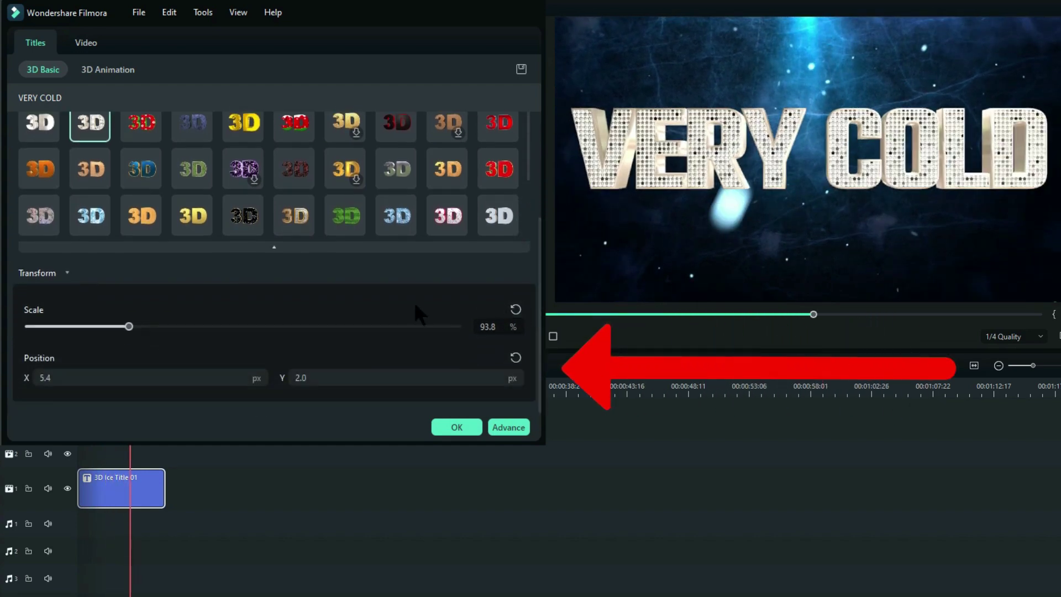
{"action": "left_click_drag", "start_coordinate": [129, 326], "coordinate": [125, 327]}
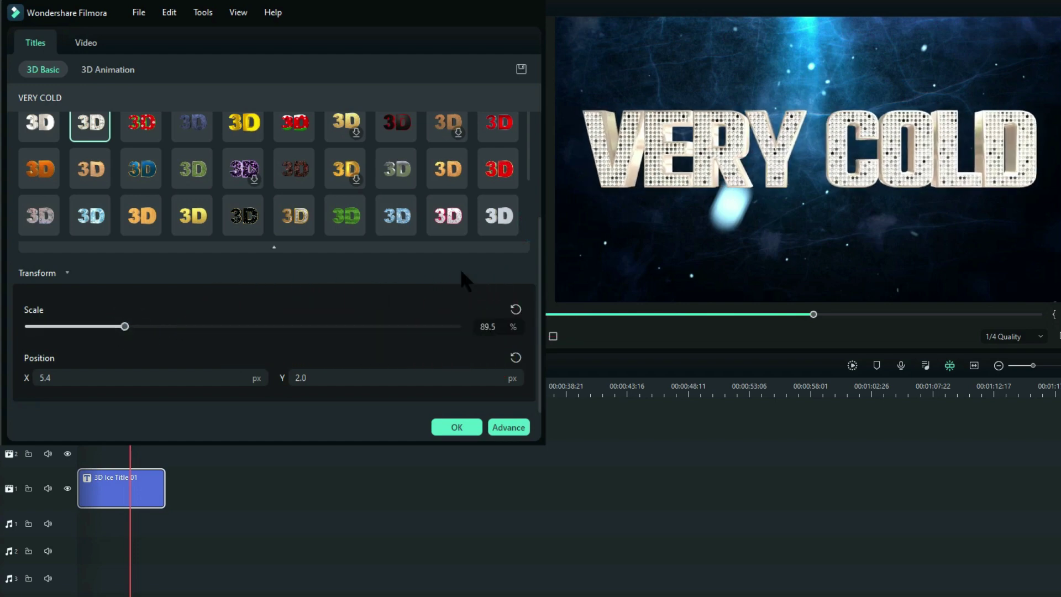
{"action": "left_click", "coordinate": [644, 159]}
{"action": "mouse_move", "coordinate": [585, 244]}
{"action": "left_mouse_down"}
{"action": "mouse_move", "coordinate": [648, 217]}
{"action": "mouse_move", "coordinate": [593, 241]}
{"action": "left_mouse_up"}
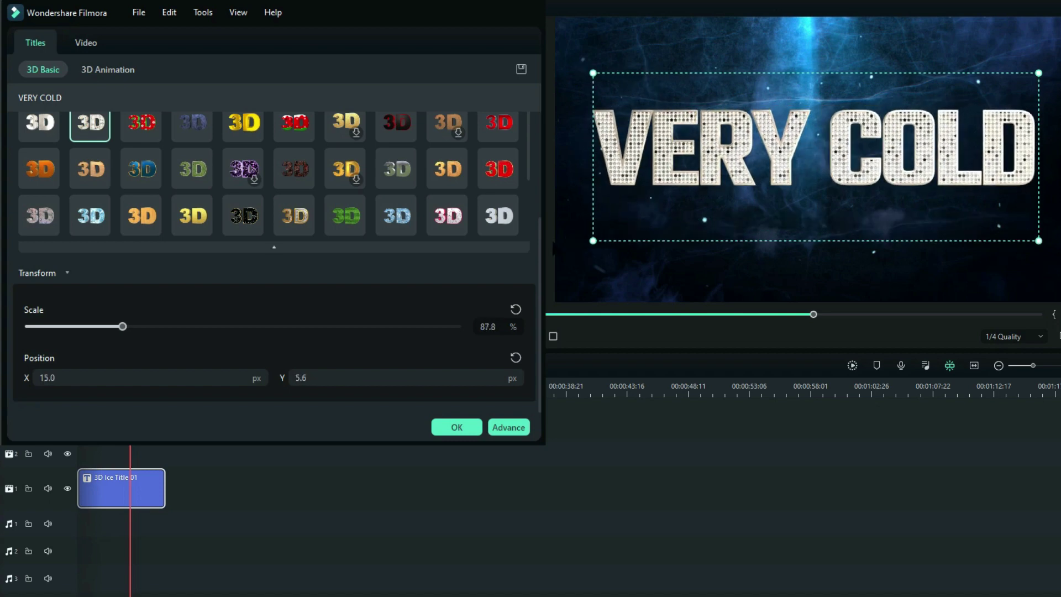
{"action": "mouse_move", "coordinate": [122, 326]}
{"action": "left_mouse_down"}
{"action": "mouse_move", "coordinate": [156, 327]}
{"action": "mouse_move", "coordinate": [129, 326]}
{"action": "left_mouse_up"}
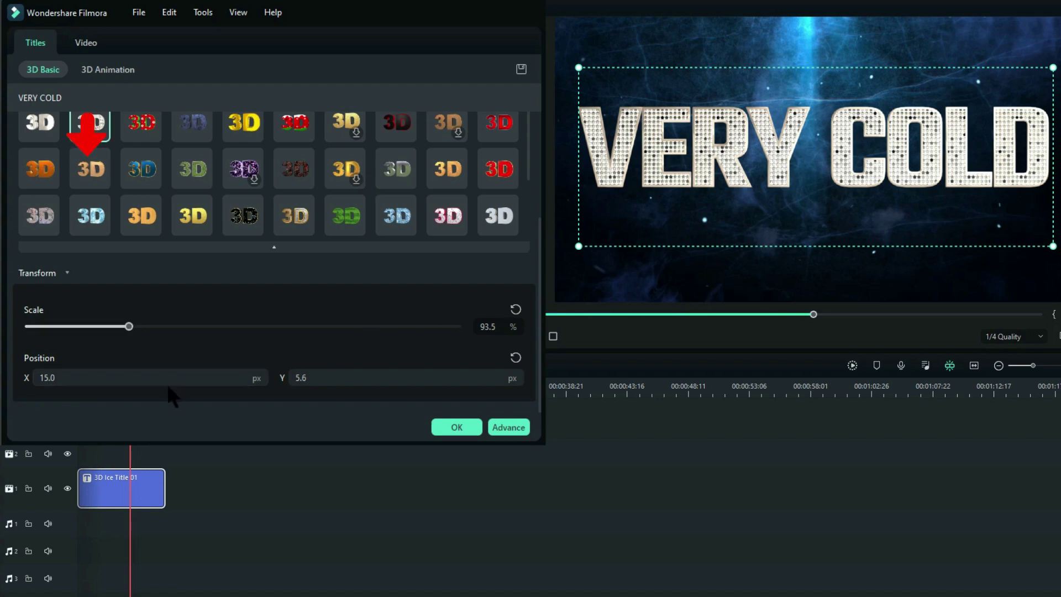
Try shifting the VERY COLD text's X and Y position, and reset both to 0.0 px.
{"action": "left_click", "coordinate": [54, 378]}
{"action": "mouse_move", "coordinate": [54, 379]}
{"action": "left_mouse_down"}
{"action": "mouse_move", "coordinate": [74, 379]}
{"action": "mouse_move", "coordinate": [55, 380]}
{"action": "left_mouse_up"}
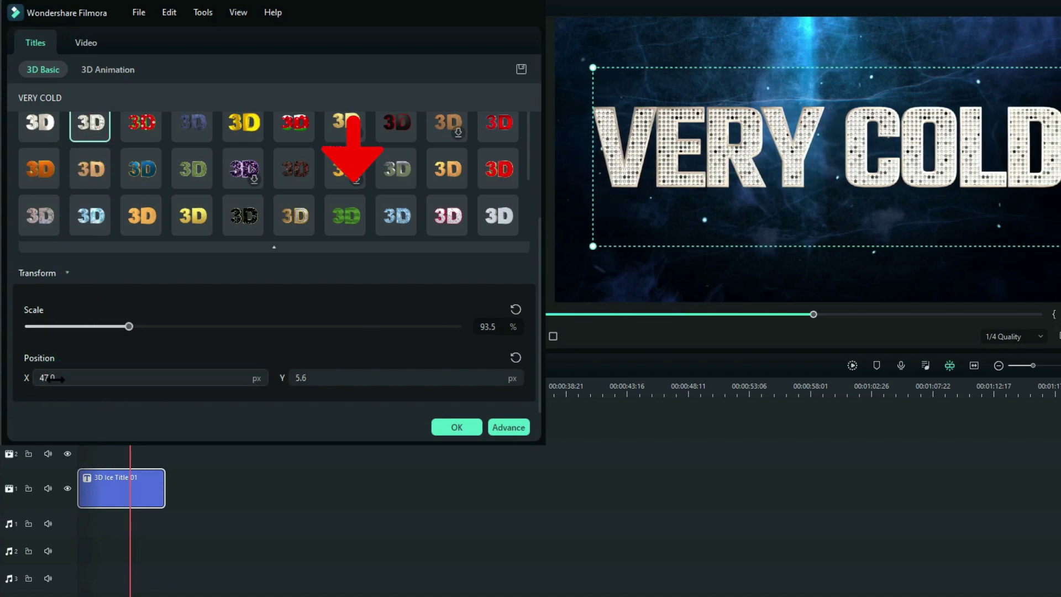
{"action": "left_click_drag", "start_coordinate": [303, 379], "coordinate": [387, 379]}
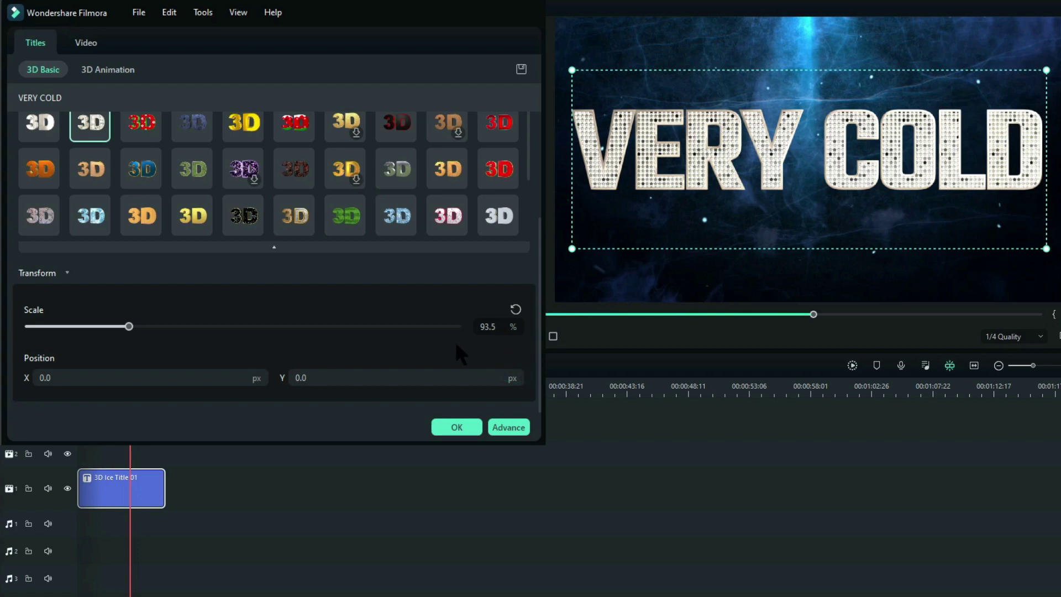
Open the advanced text editor, shorten the VERY COLD opening animation to about 1.3 seconds, and play it.
{"action": "left_click", "coordinate": [500, 434]}
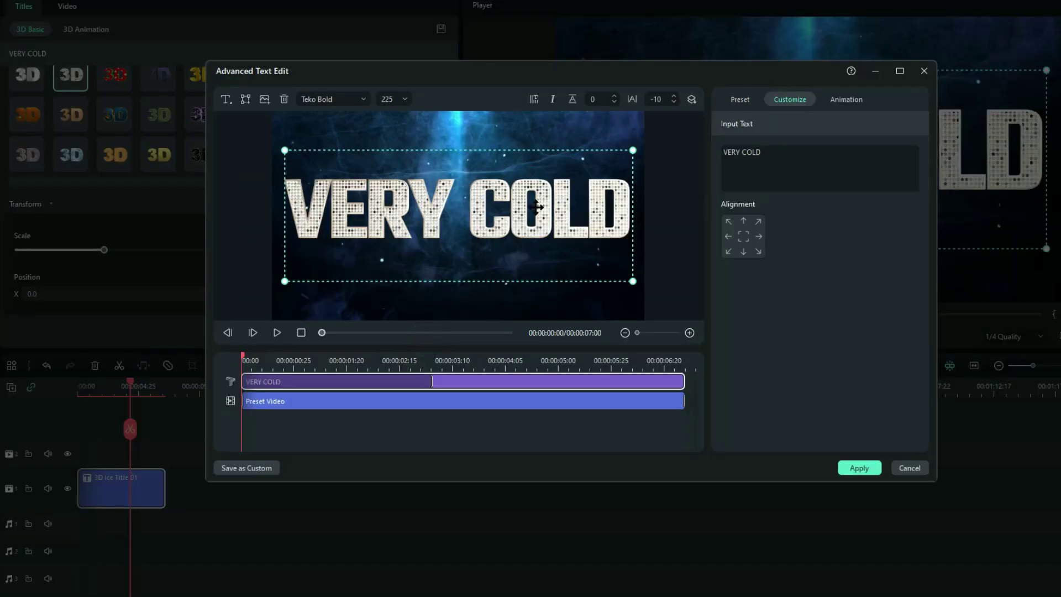
{"action": "left_click_drag", "start_coordinate": [595, 71], "coordinate": [428, 71]}
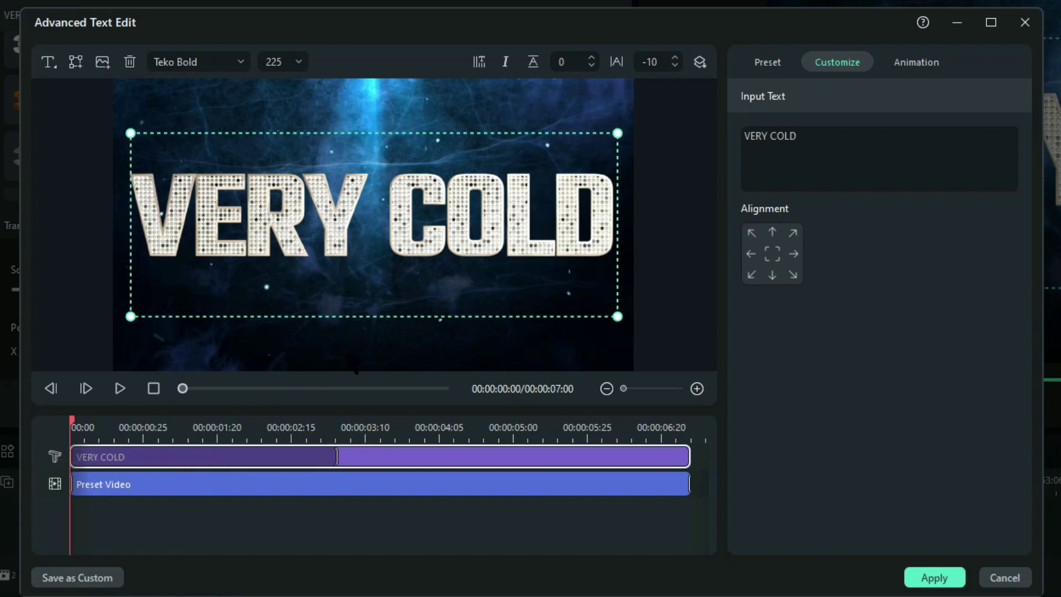
{"action": "left_click_drag", "start_coordinate": [337, 459], "coordinate": [183, 459]}
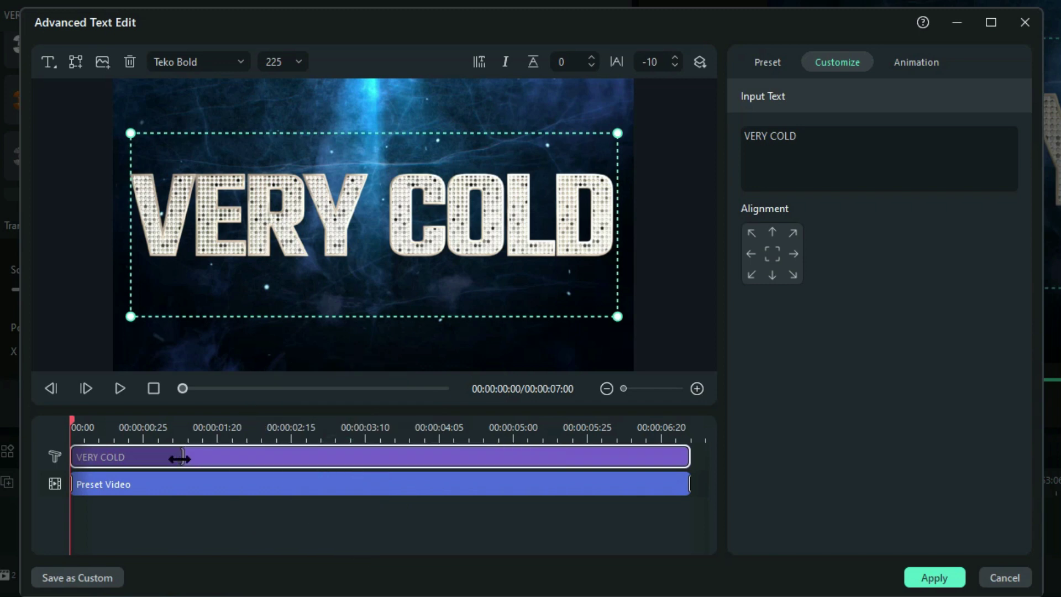
{"action": "left_click", "coordinate": [120, 389]}
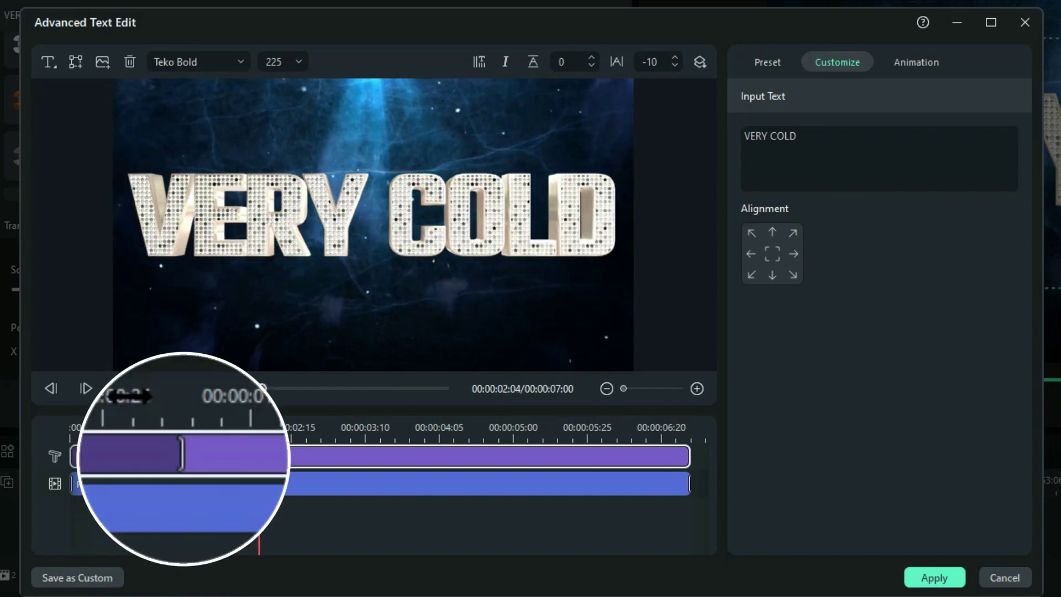
Try lengthening the VERY COLD opening animation to about 4 seconds and play it from the start.
{"action": "left_click_drag", "start_coordinate": [184, 459], "coordinate": [415, 459]}
{"action": "left_click", "coordinate": [154, 389]}
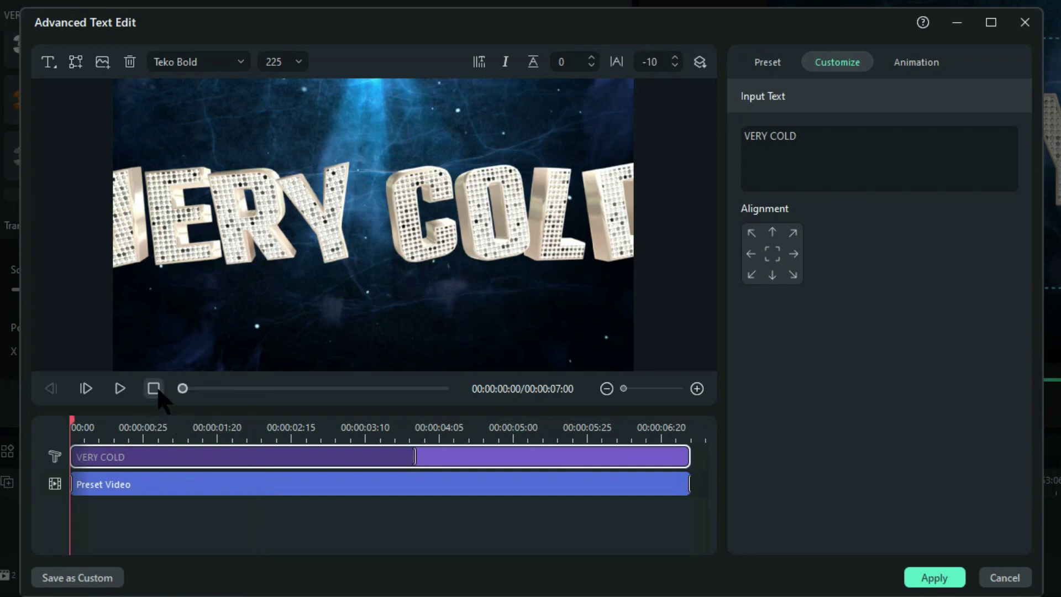
{"action": "left_click", "coordinate": [119, 389]}
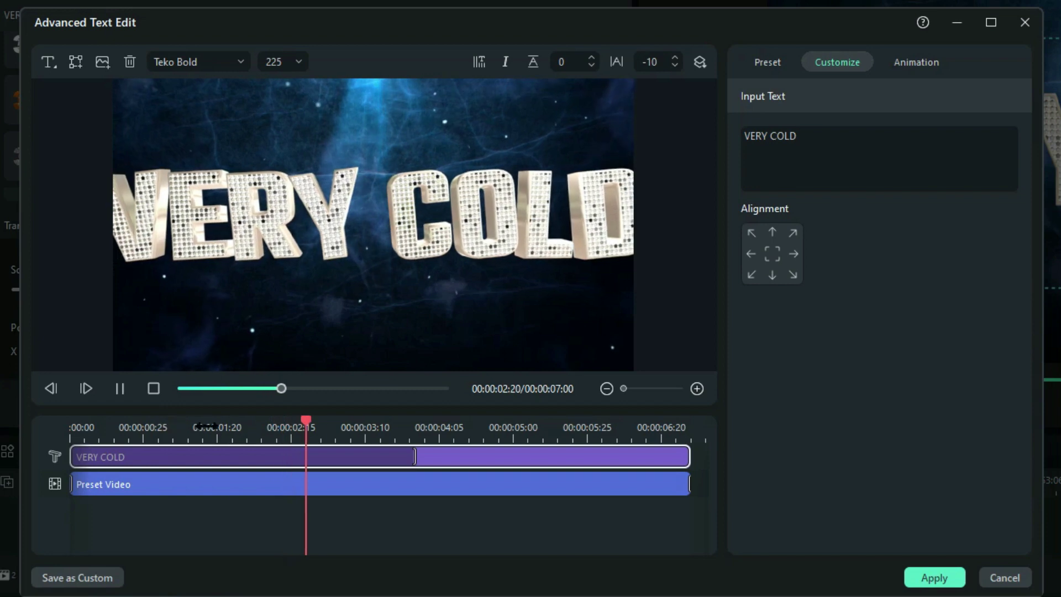
{"action": "key", "text": "space"}
Set the VERY COLD opening animation to about 2 seconds and play the title from the start.
{"action": "left_click", "coordinate": [608, 427]}
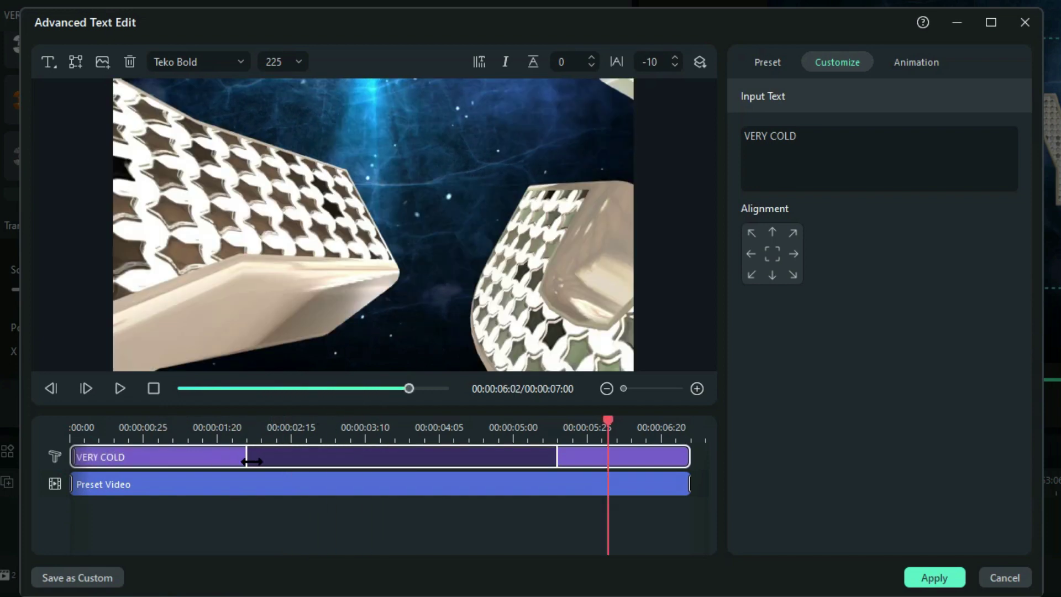
{"action": "left_click", "coordinate": [154, 388]}
{"action": "left_click", "coordinate": [119, 389]}
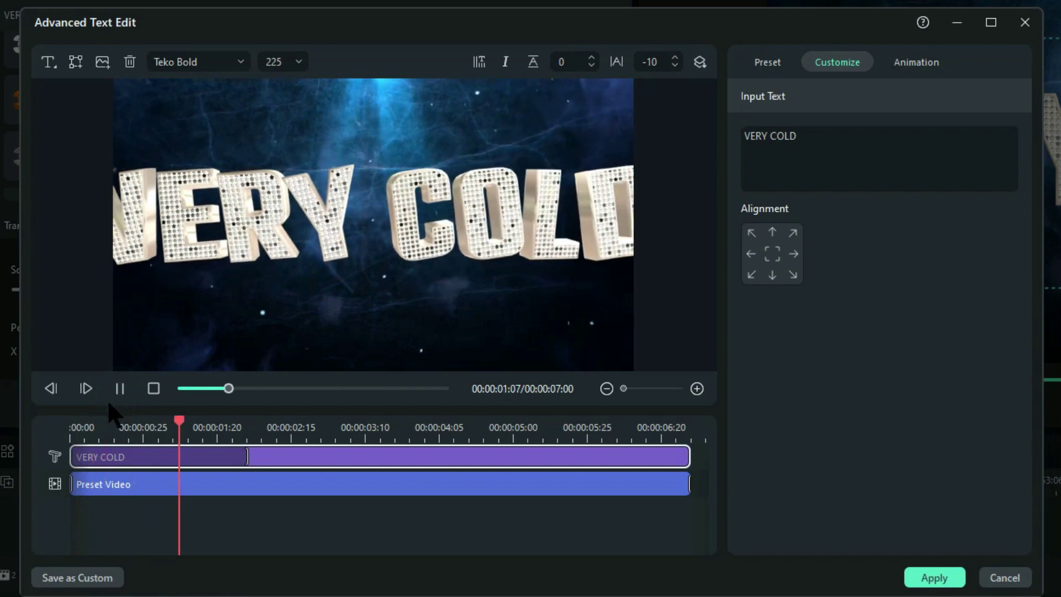
{"action": "key", "text": "space"}
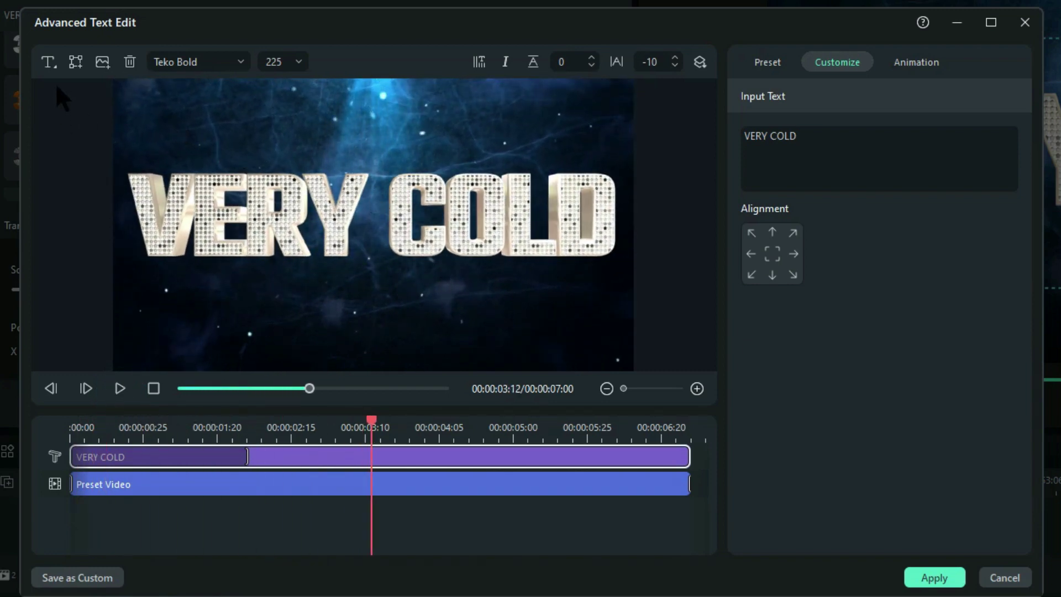
Add a Quick 3D Text layer, align it to the upper edge, and move it up clear of the VERY COLD text.
{"action": "left_click", "coordinate": [49, 62]}
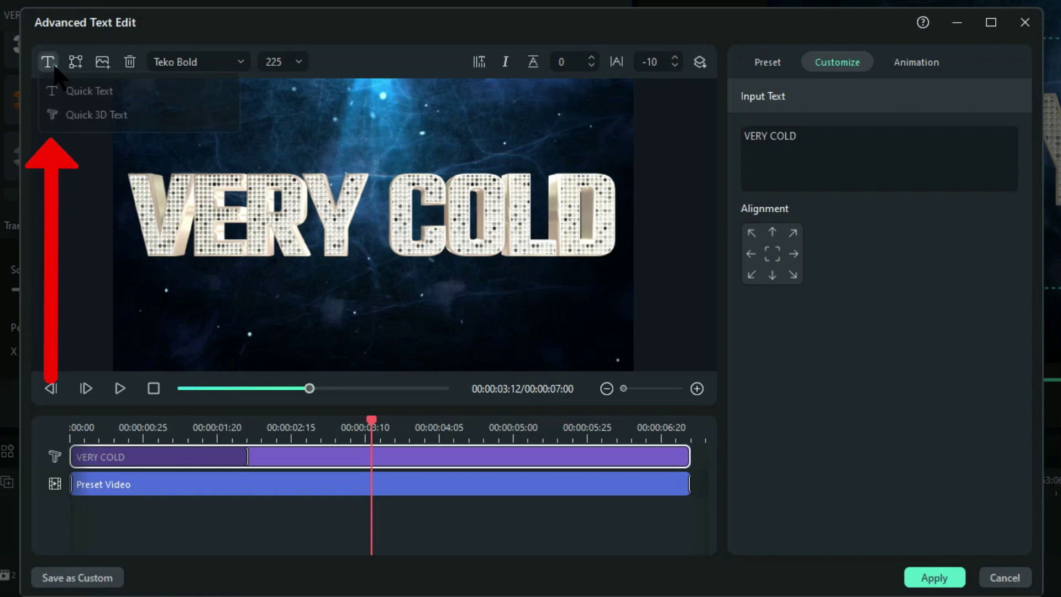
{"action": "left_click", "coordinate": [72, 115]}
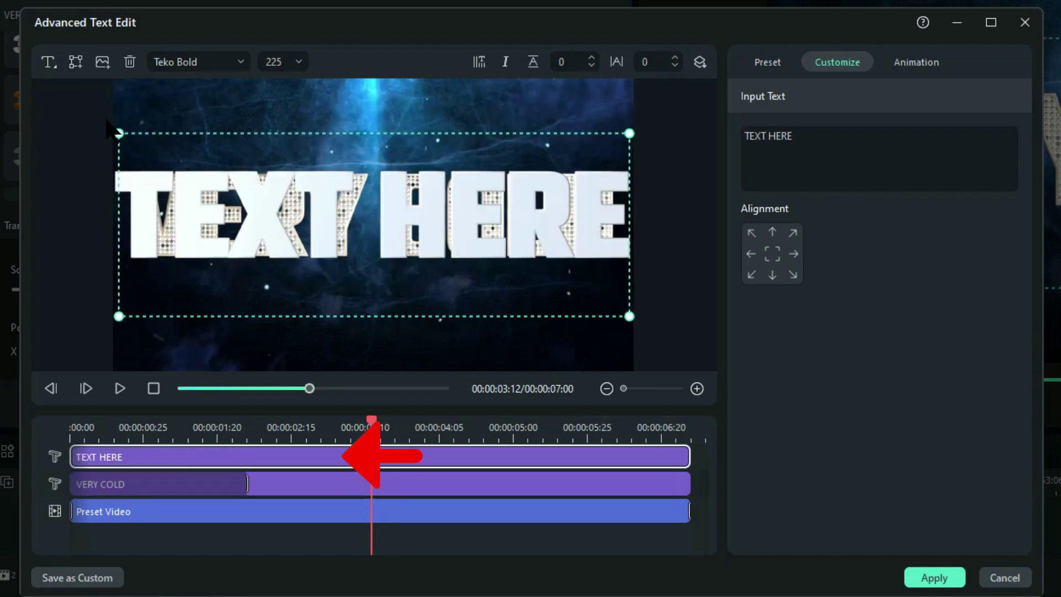
{"action": "left_click", "coordinate": [772, 232]}
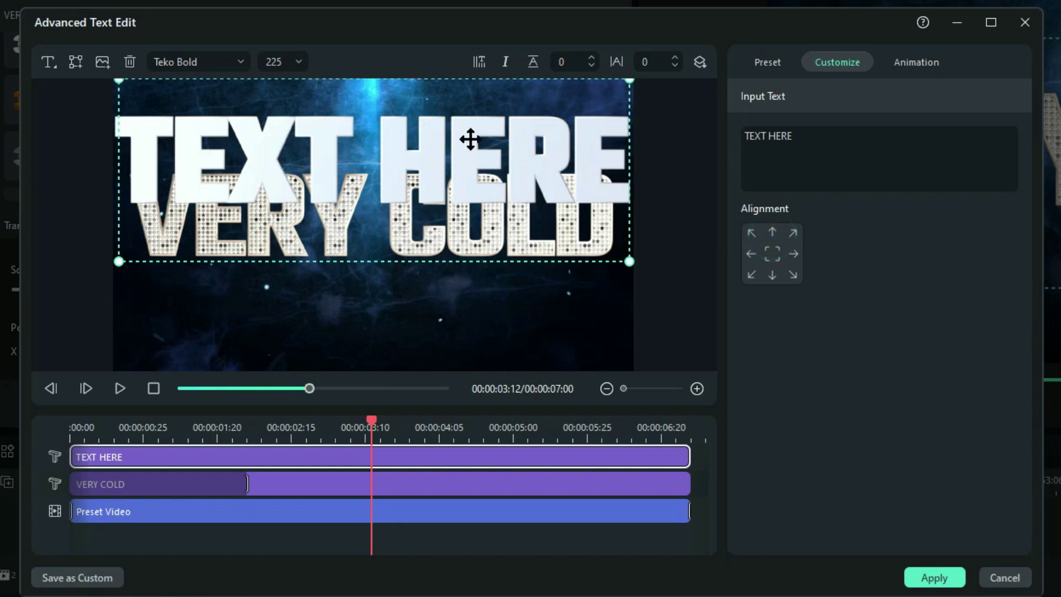
{"action": "left_click_drag", "start_coordinate": [470, 138], "coordinate": [462, 107]}
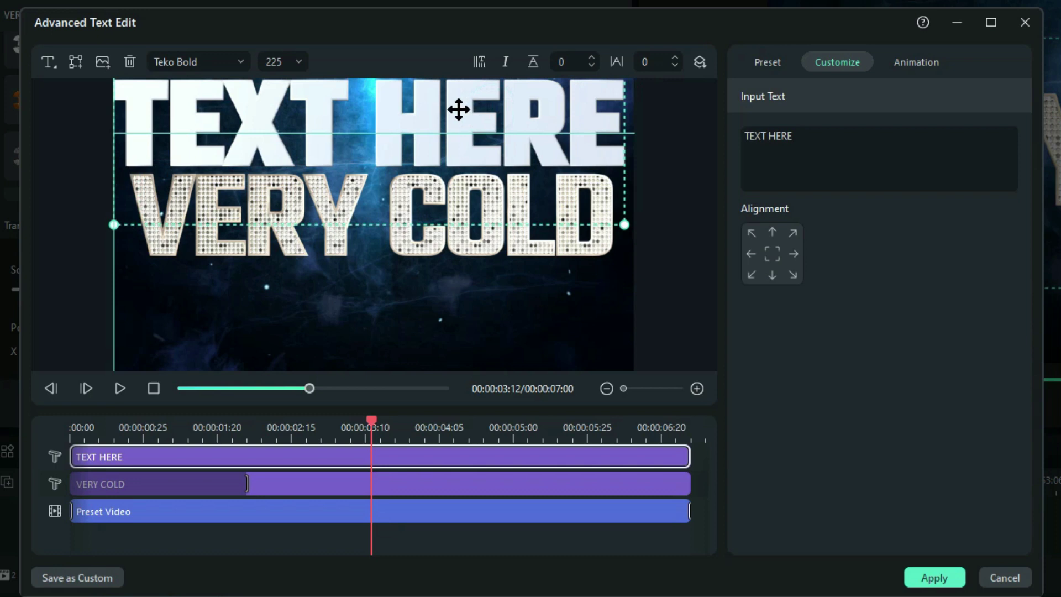
Replace the new 3D text layer's wording with IT IS.
{"action": "triple_click", "coordinate": [824, 136]}
{"action": "left_click", "coordinate": [819, 140]}
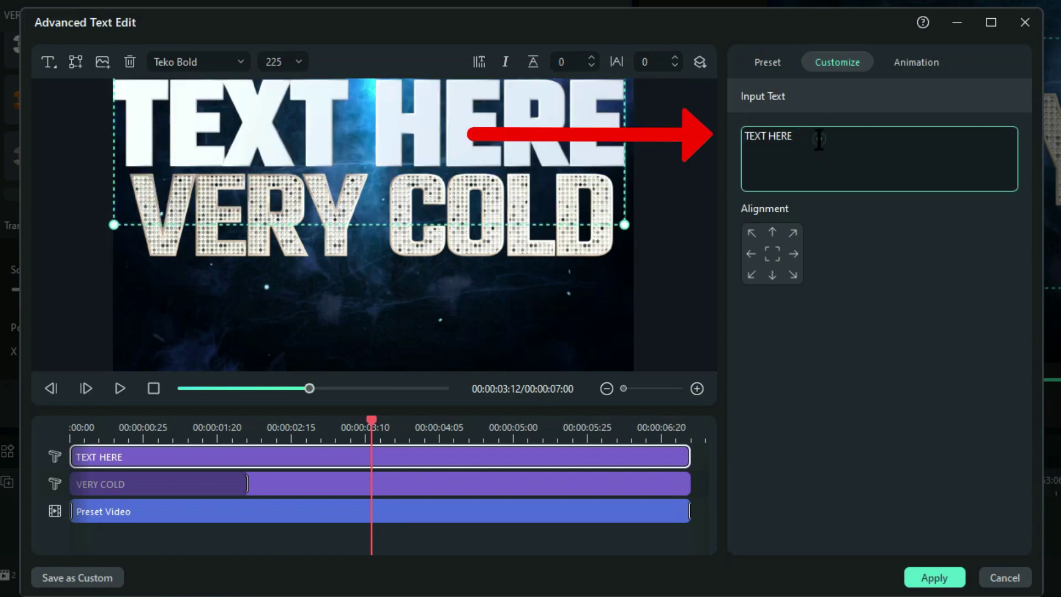
{"action": "left_click_drag", "start_coordinate": [819, 139], "coordinate": [740, 139]}
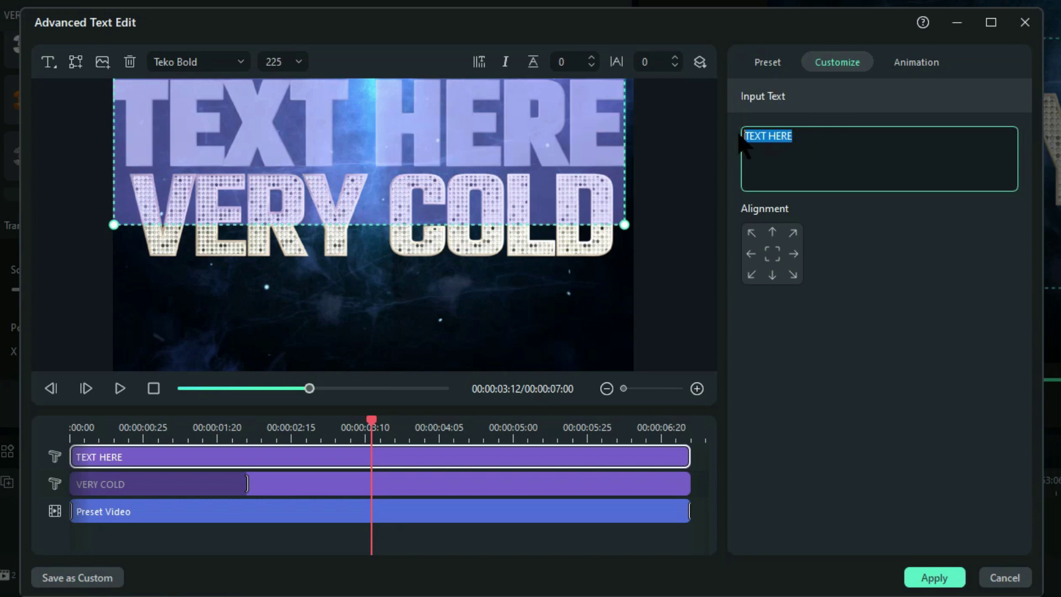
{"action": "key", "text": "BackSpace"}
{"action": "type", "text": "IT IS"}
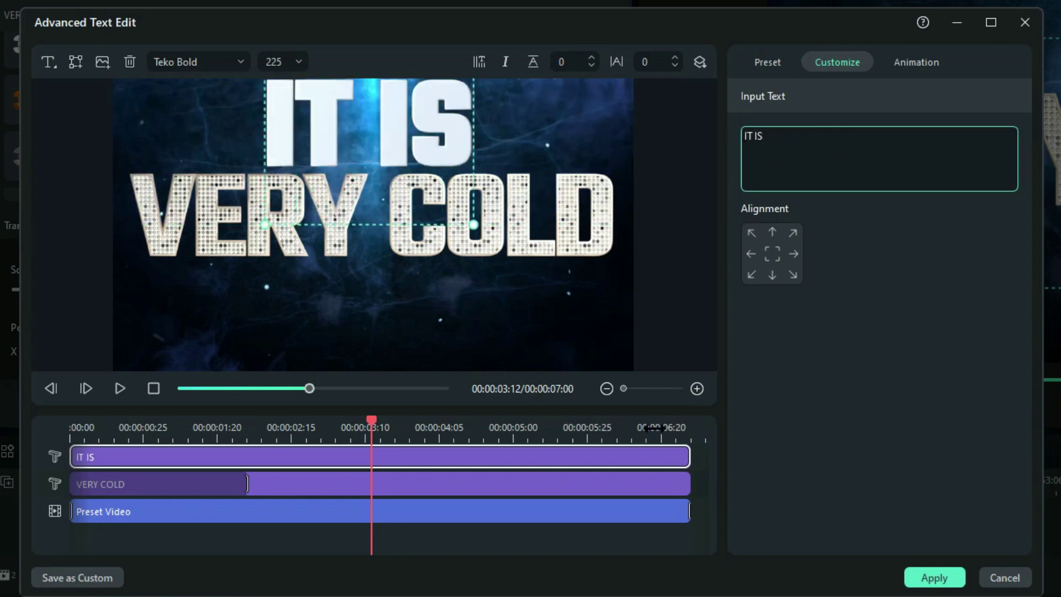
Play the title from the start to check how the IT IS and VERY COLD layers appear, and return to the beginning.
{"action": "left_click_drag", "start_coordinate": [365, 418], "coordinate": [77, 420]}
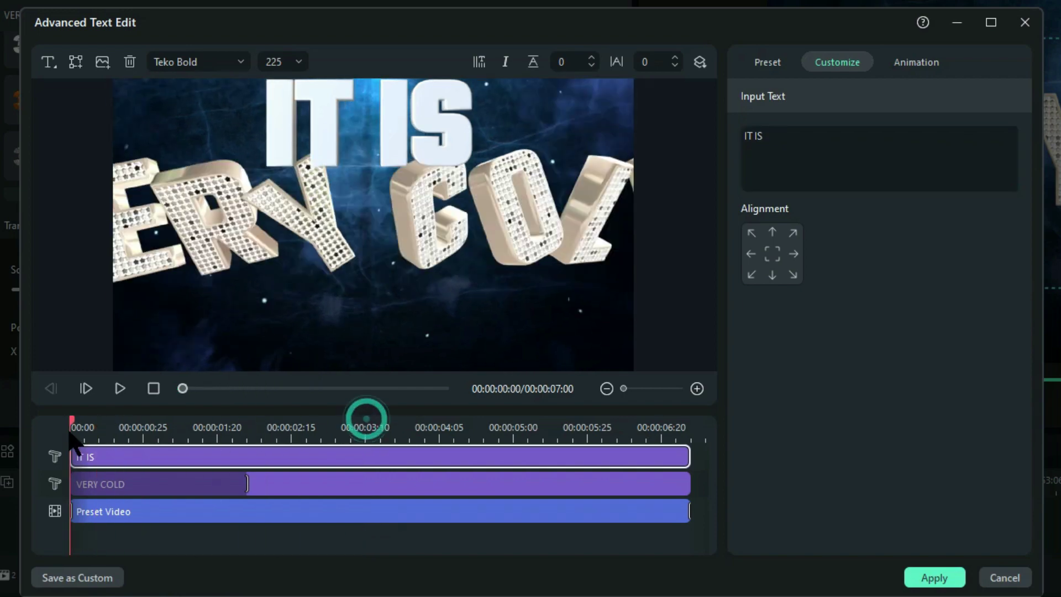
{"action": "left_click", "coordinate": [120, 391]}
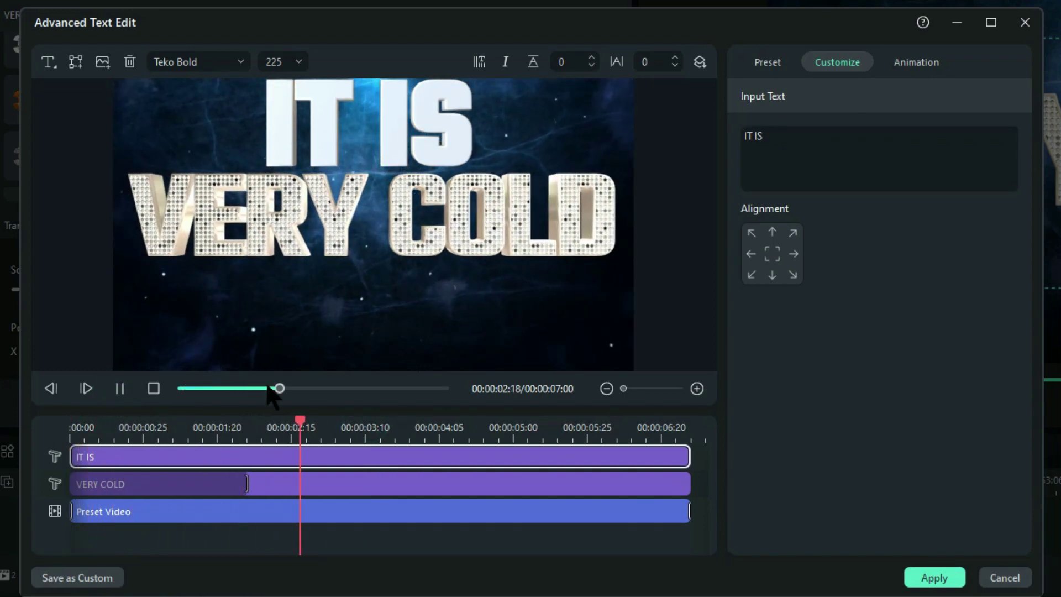
{"action": "left_click", "coordinate": [154, 391]}
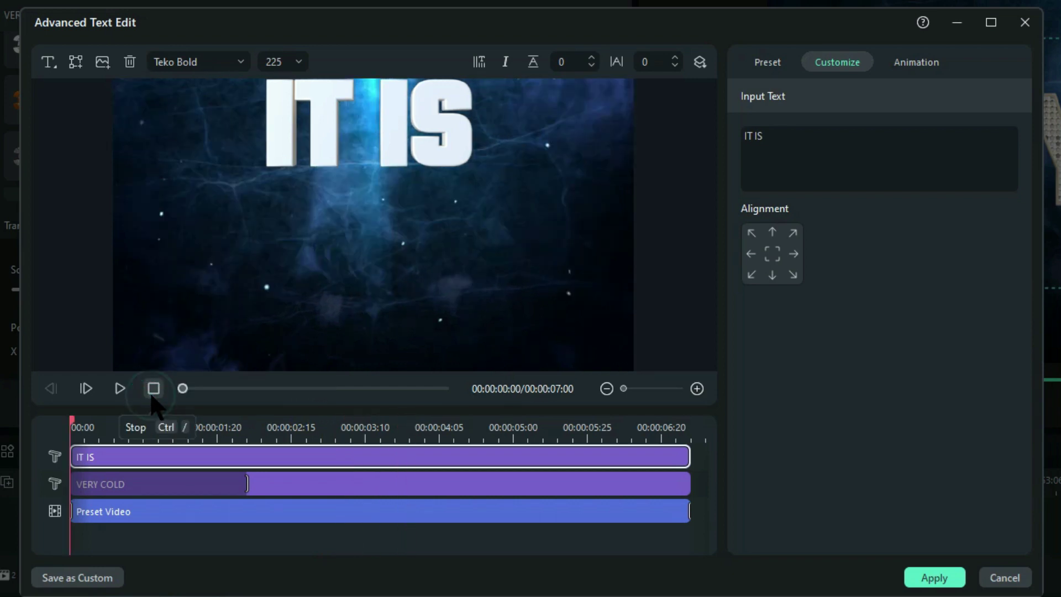
{"action": "mouse_move", "coordinate": [77, 431]}
{"action": "left_mouse_down"}
{"action": "mouse_move", "coordinate": [141, 445]}
{"action": "mouse_move", "coordinate": [73, 435]}
{"action": "left_mouse_up"}
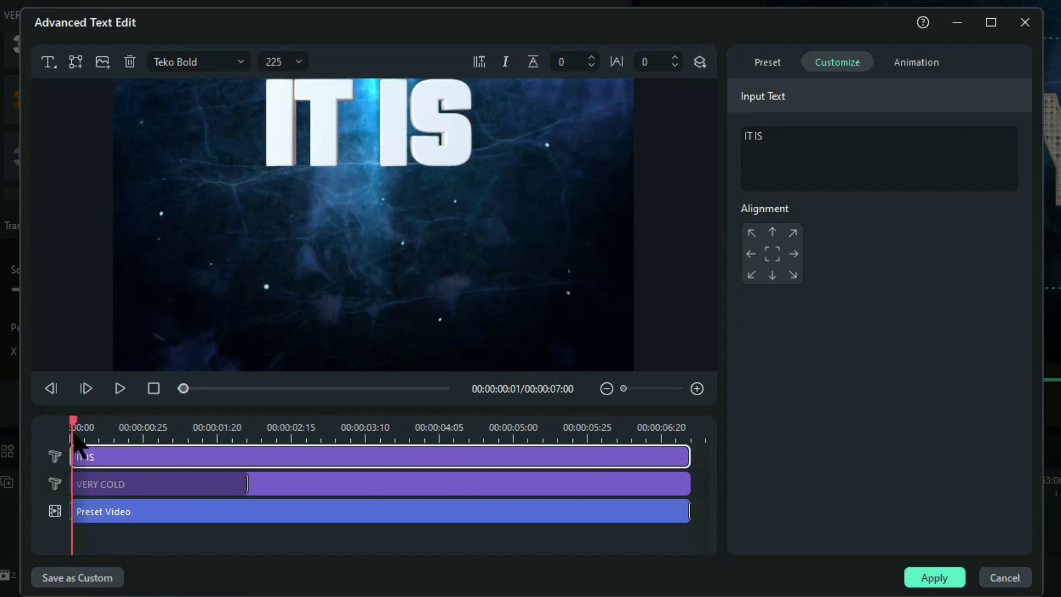
Try the Sequential Jump and Back Flip entrance animations on the IT IS layer, apply Twisty Ribbons, and preview it.
{"action": "left_click", "coordinate": [190, 456]}
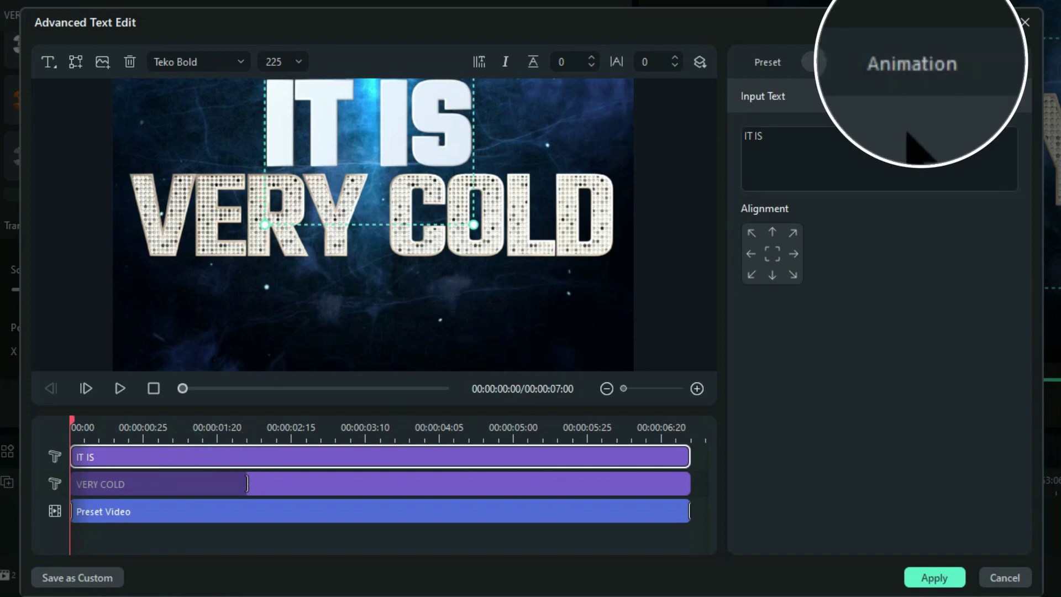
{"action": "left_click", "coordinate": [917, 62]}
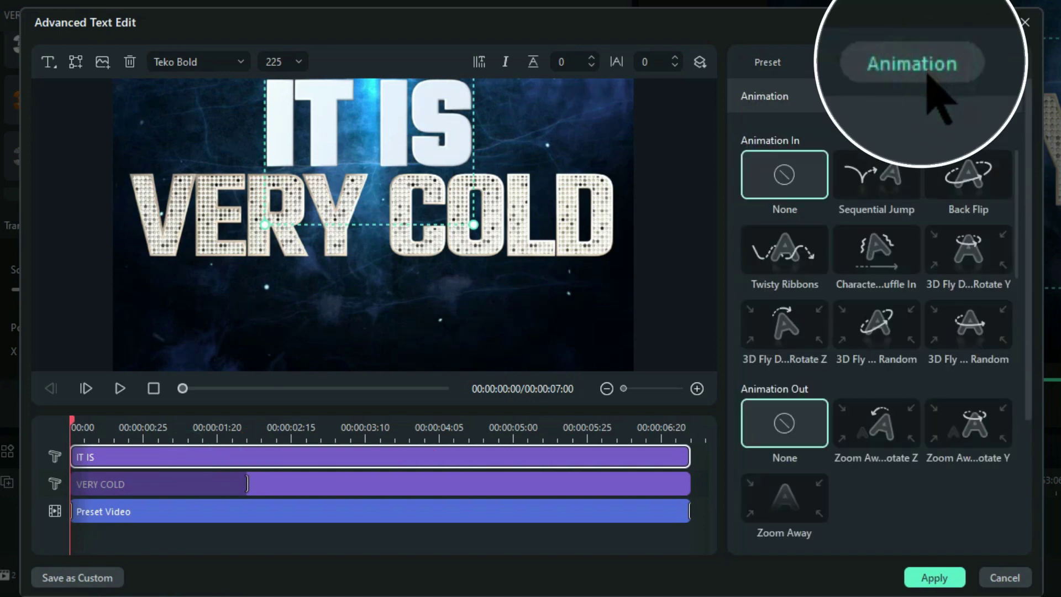
{"action": "left_click", "coordinate": [877, 191]}
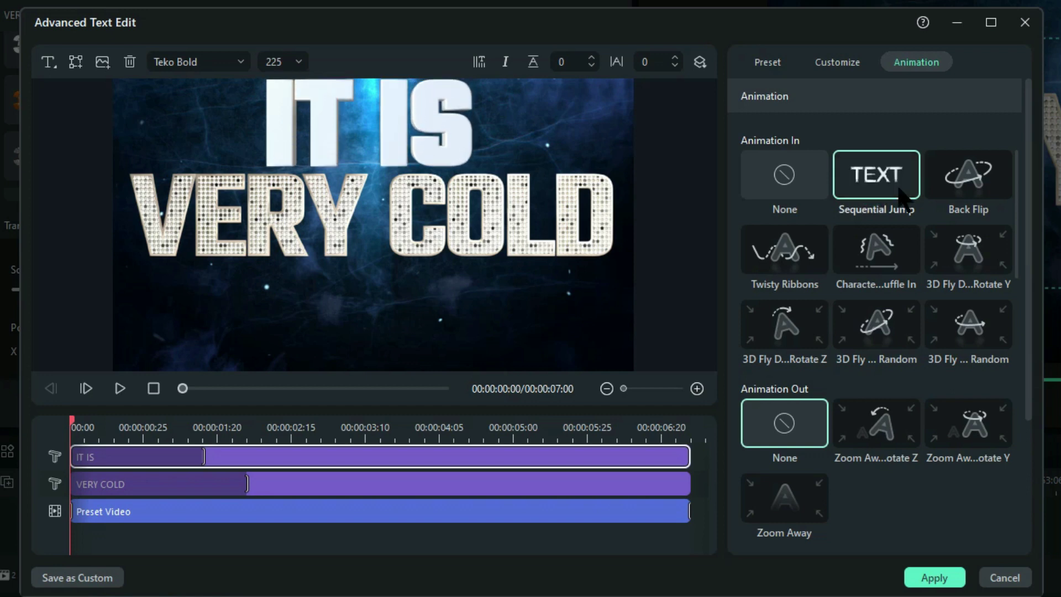
{"action": "left_click", "coordinate": [968, 188]}
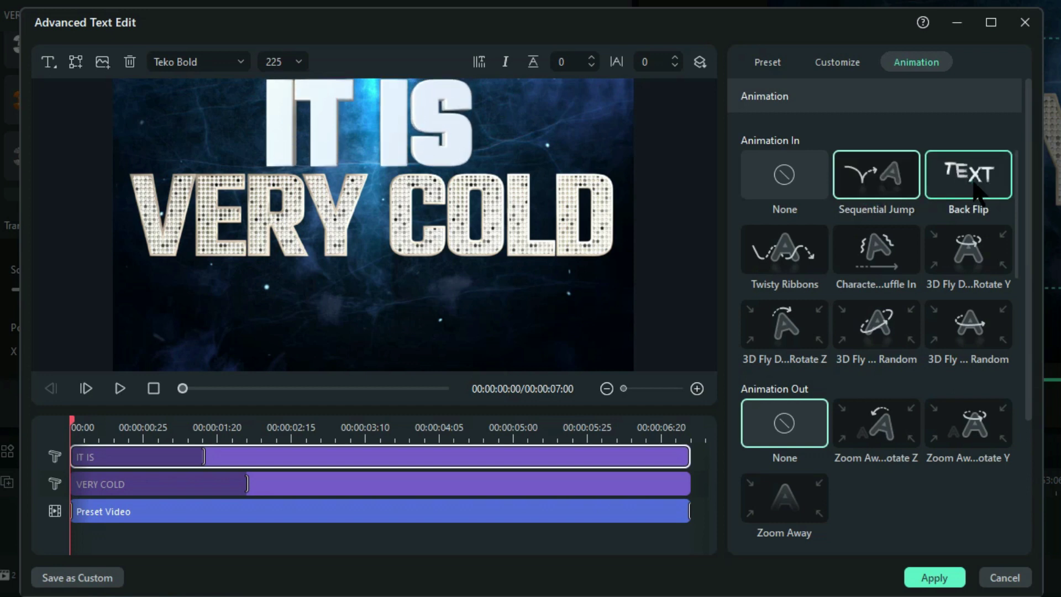
{"action": "left_click", "coordinate": [817, 264]}
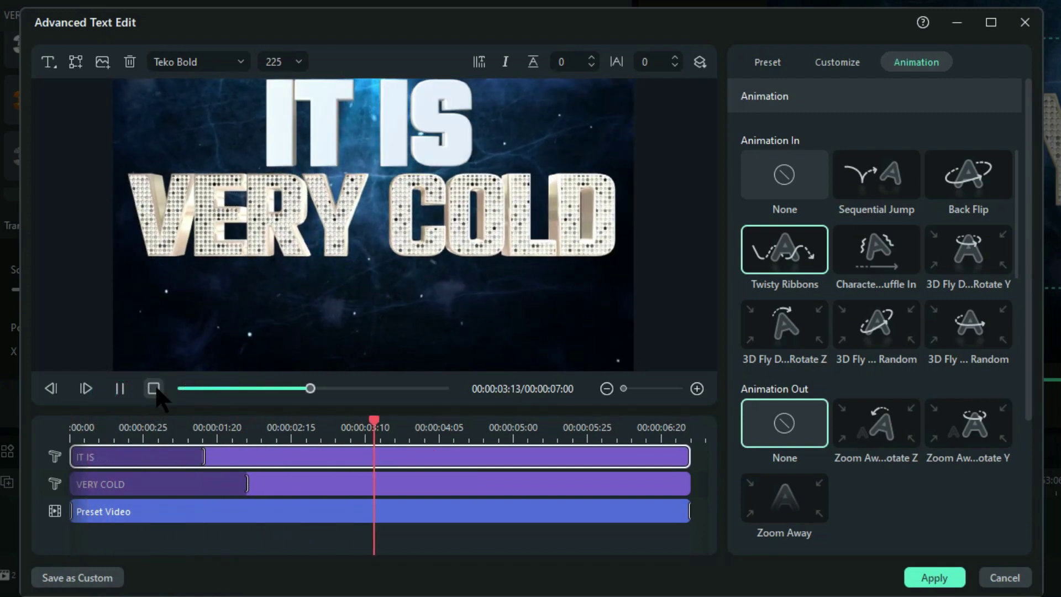
{"action": "left_click", "coordinate": [154, 389]}
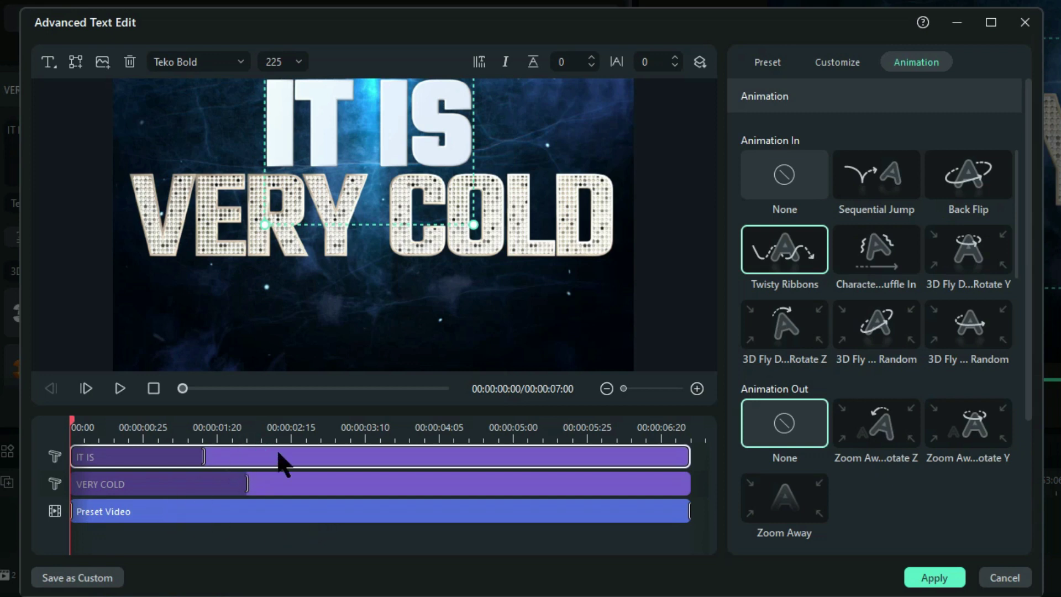
Align the IT IS layer to the lower edge, realign it to the upper edge, and move it up clear of VERY COLD.
{"action": "left_click", "coordinate": [768, 62]}
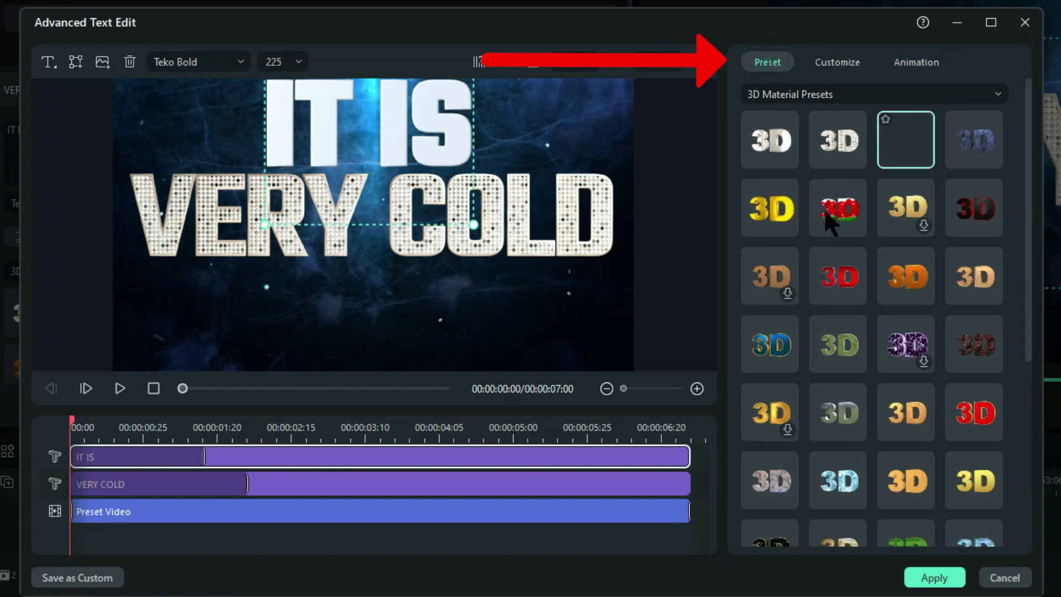
{"action": "left_click", "coordinate": [838, 62]}
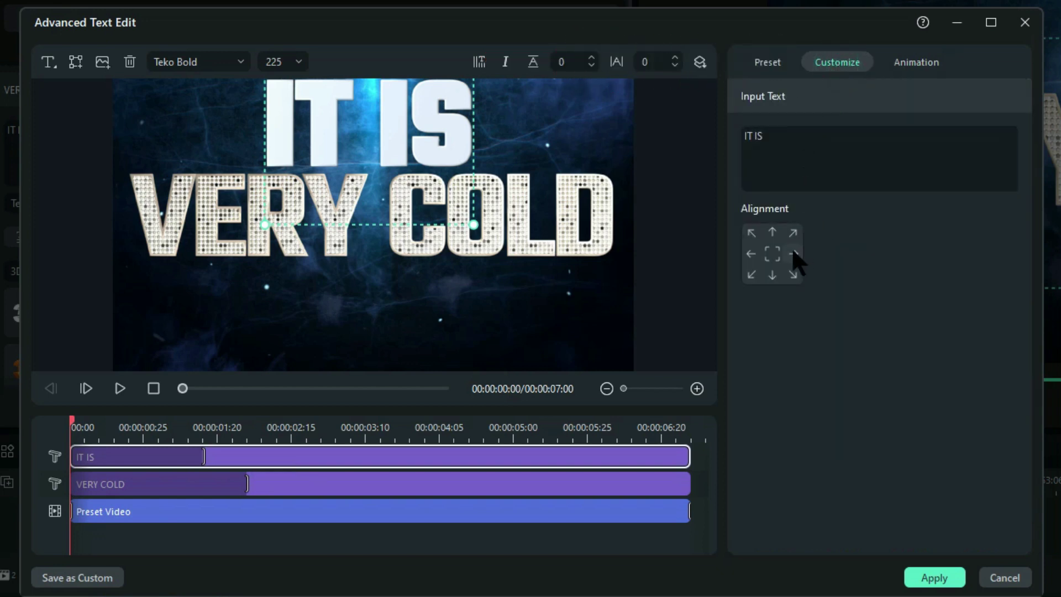
{"action": "left_click", "coordinate": [773, 276]}
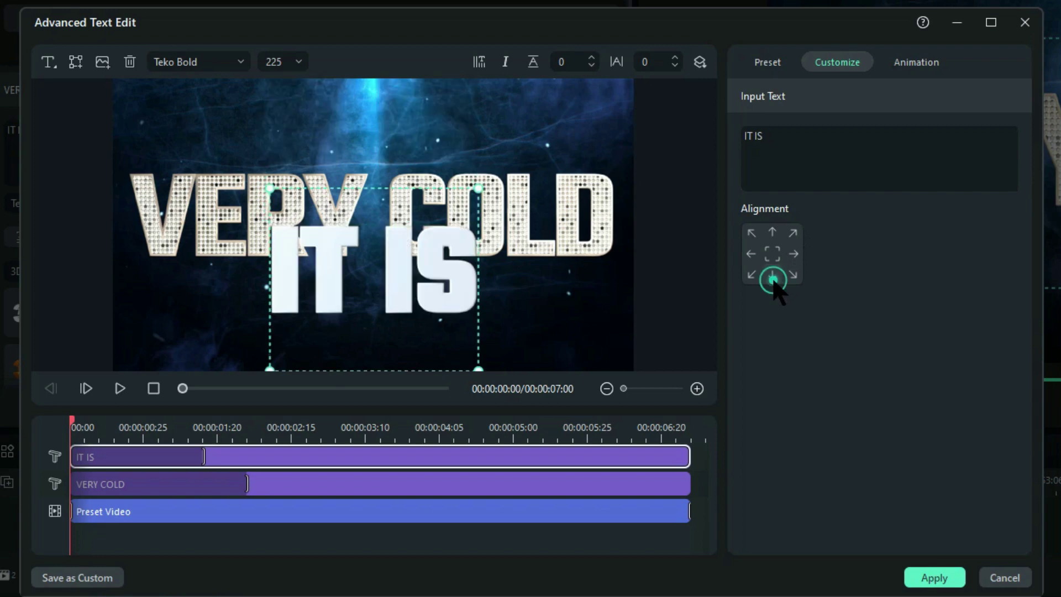
{"action": "left_click", "coordinate": [773, 232]}
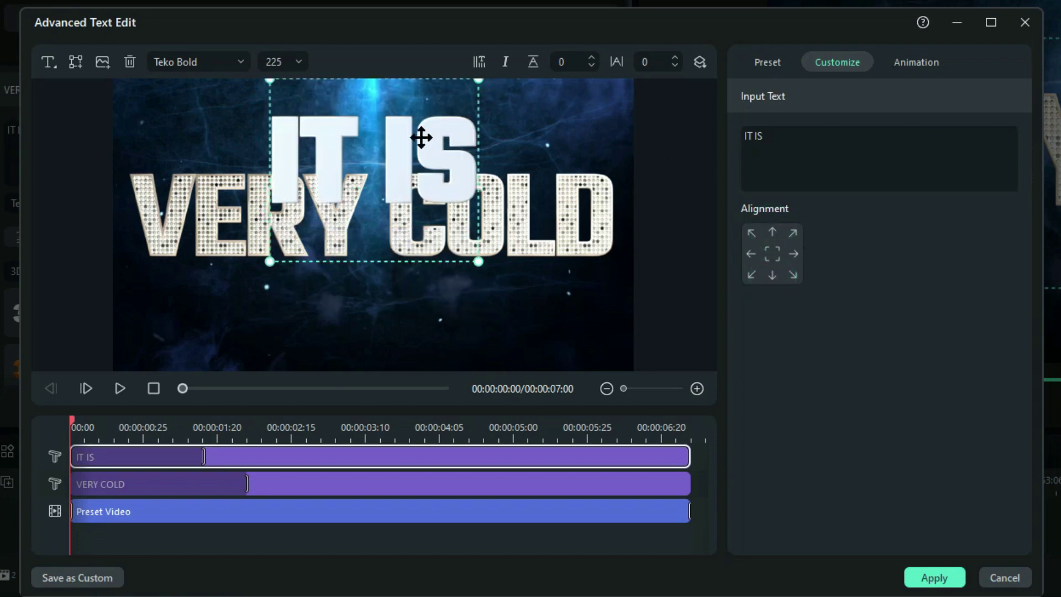
{"action": "left_click_drag", "start_coordinate": [422, 137], "coordinate": [423, 103]}
Apply the Zoom Away exit animation rotating about Y to the IT IS layer and preview the title.
{"action": "left_click", "coordinate": [918, 63]}
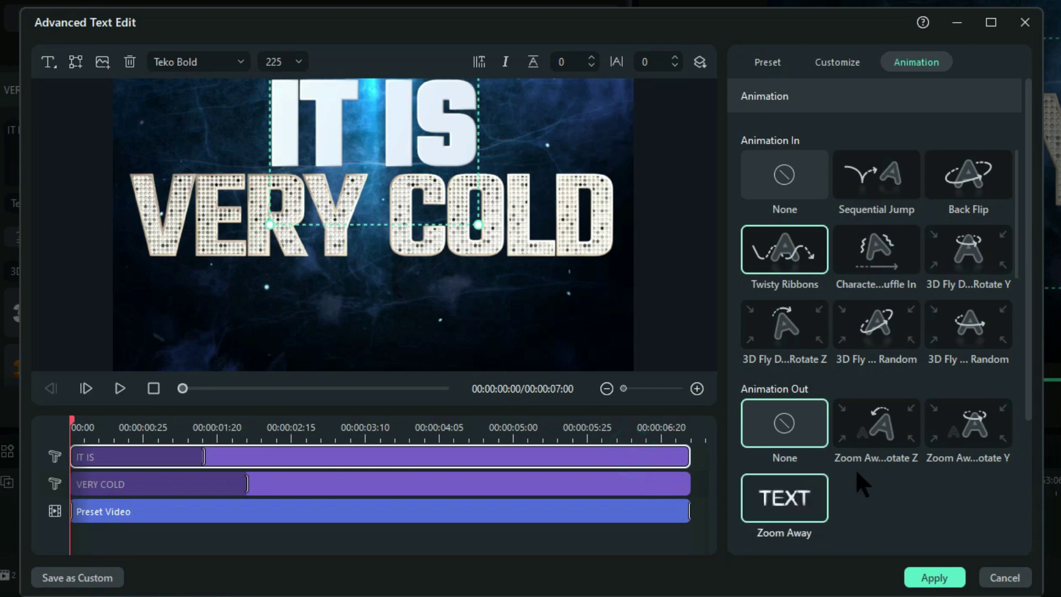
{"action": "left_click", "coordinate": [969, 435]}
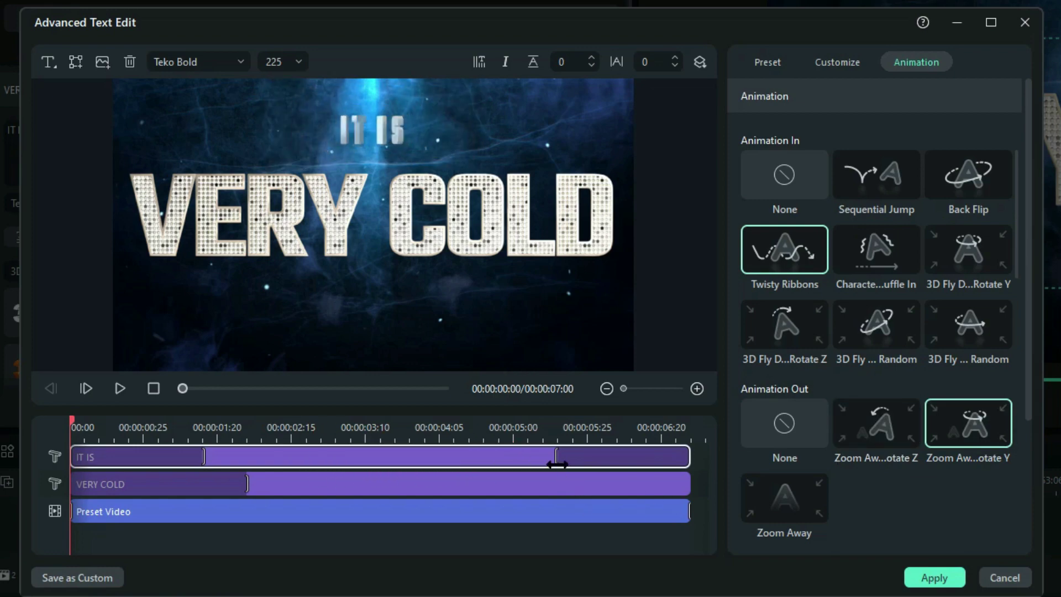
{"action": "left_click", "coordinate": [120, 388]}
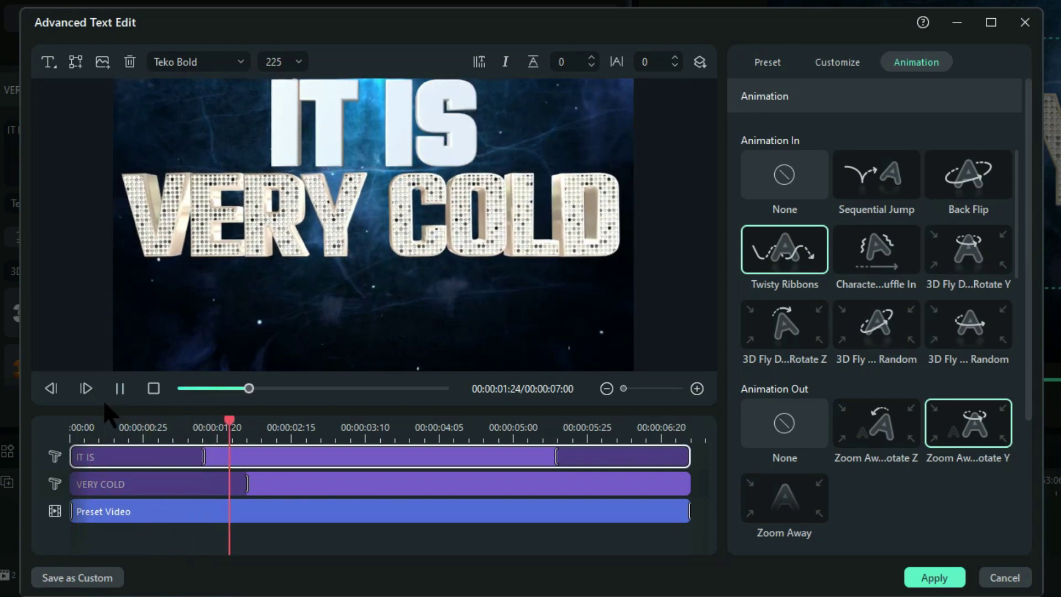
{"action": "left_click", "coordinate": [154, 389]}
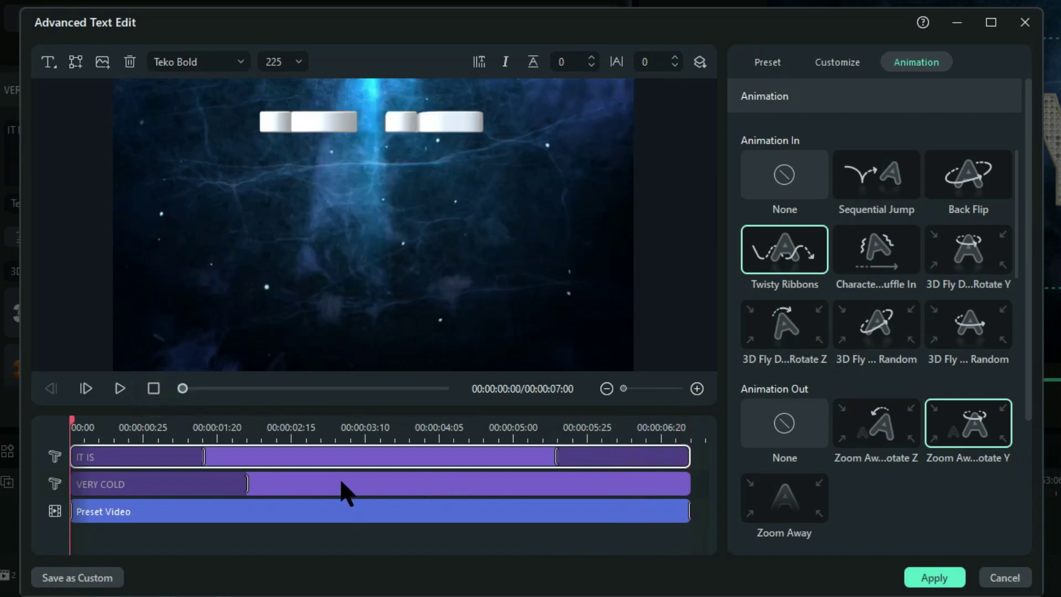
Apply the same Zoom Away exit animation rotating about Y to the VERY COLD layer and play the title from the start.
{"action": "left_click", "coordinate": [244, 428]}
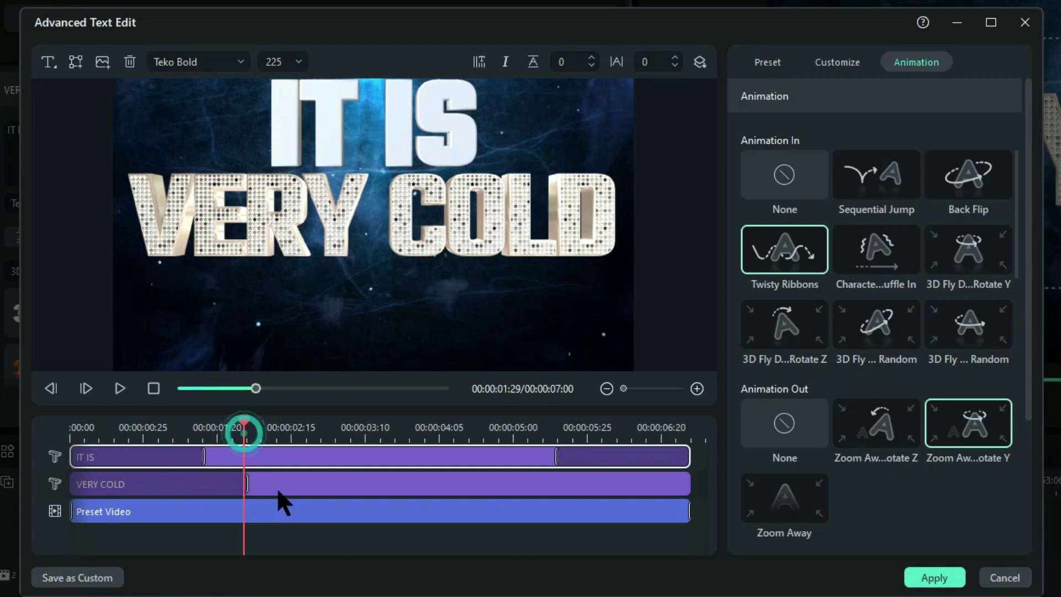
{"action": "left_click", "coordinate": [278, 480]}
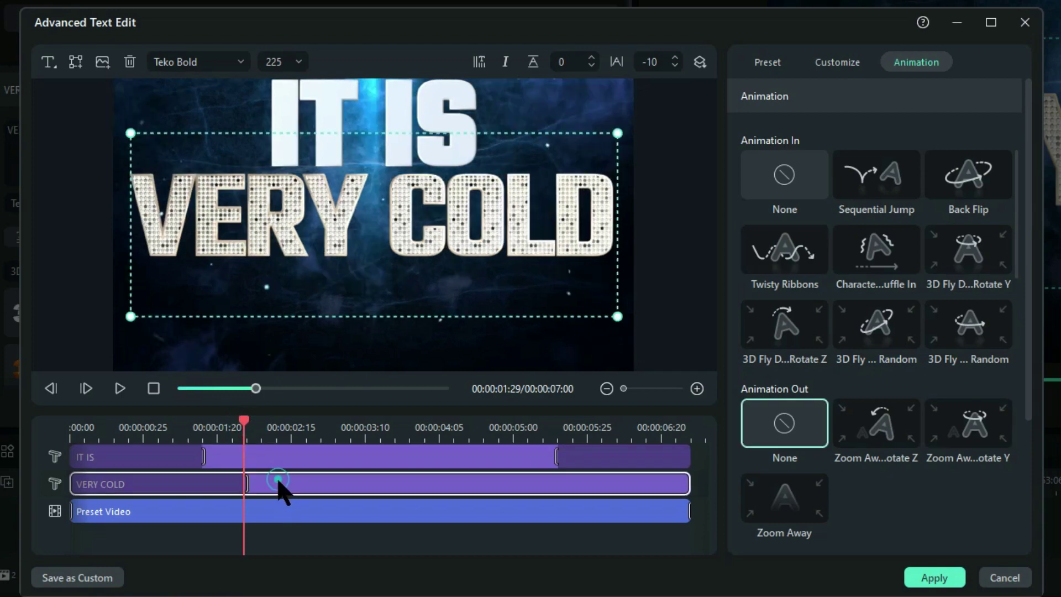
{"action": "left_click", "coordinate": [976, 448]}
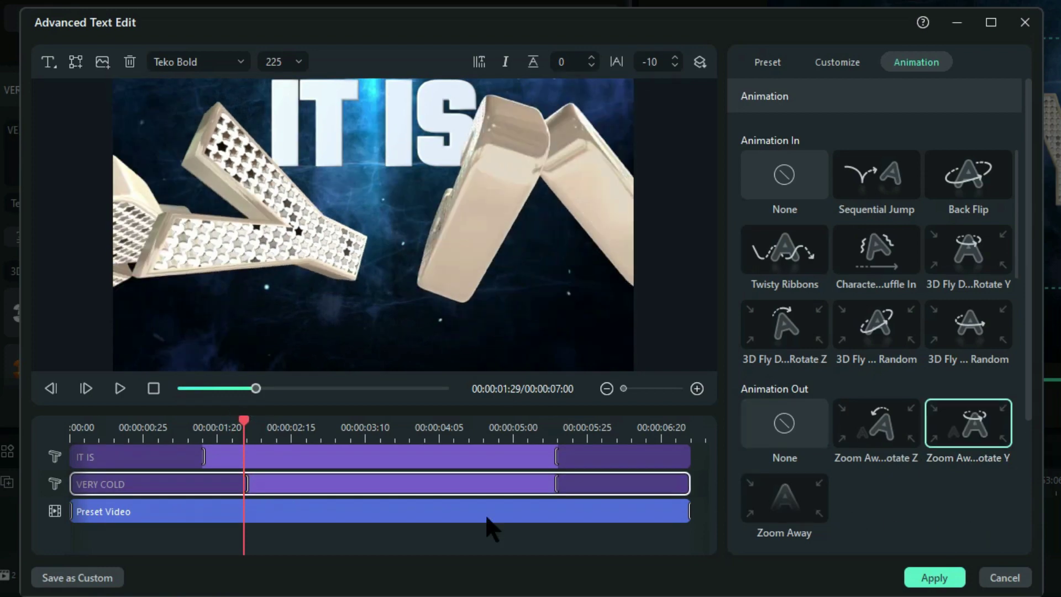
{"action": "left_click_drag", "start_coordinate": [244, 429], "coordinate": [71, 429]}
{"action": "left_click", "coordinate": [119, 389]}
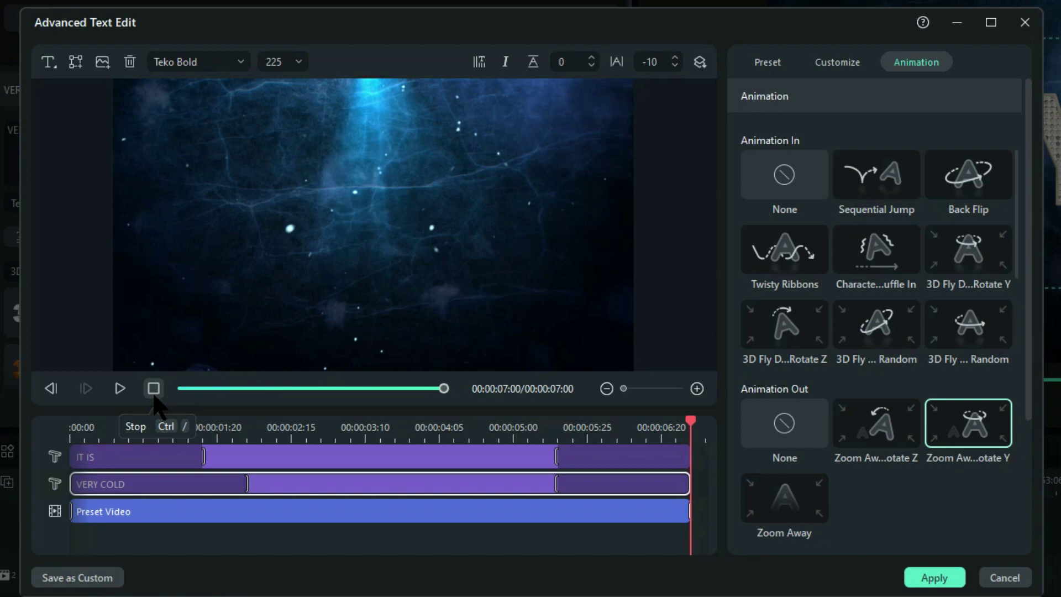
Apply the Boom! animation to the Preset Video background layer and preview the title.
{"action": "left_click", "coordinate": [165, 518]}
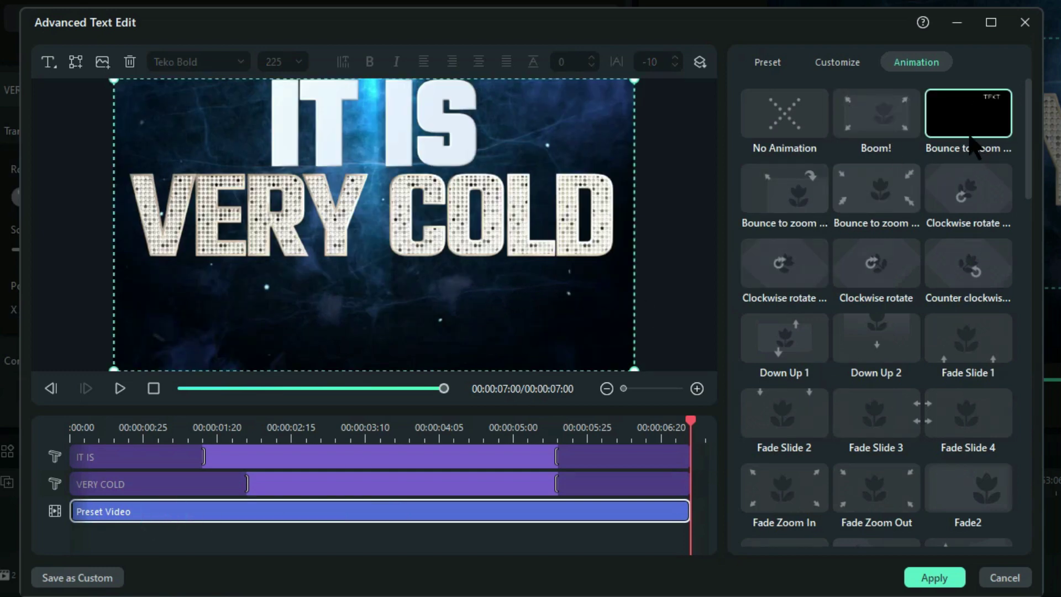
{"action": "left_click", "coordinate": [880, 130]}
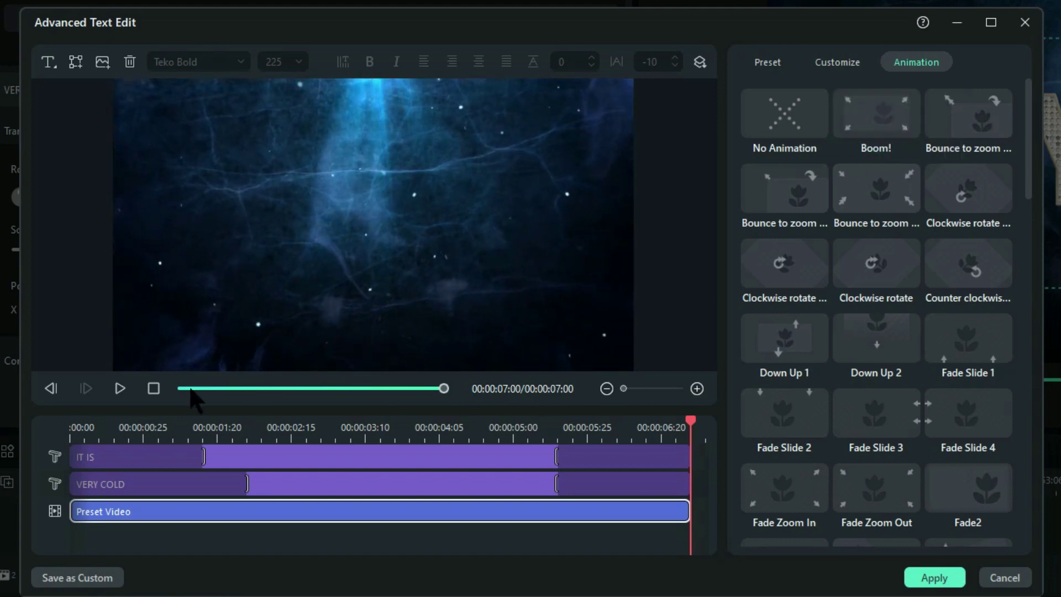
{"action": "left_click", "coordinate": [119, 388]}
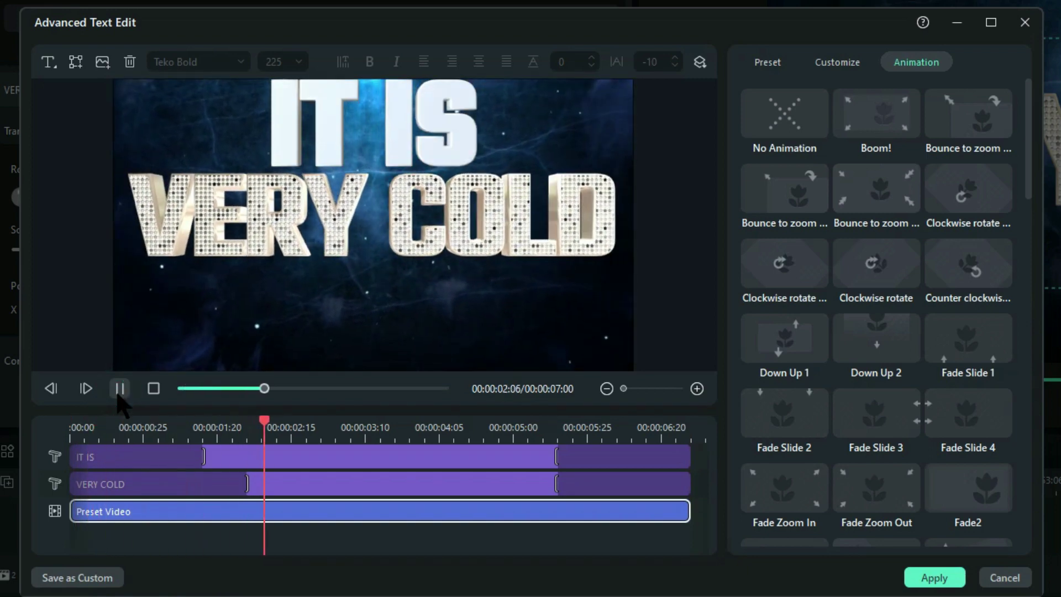
{"action": "left_click", "coordinate": [154, 388]}
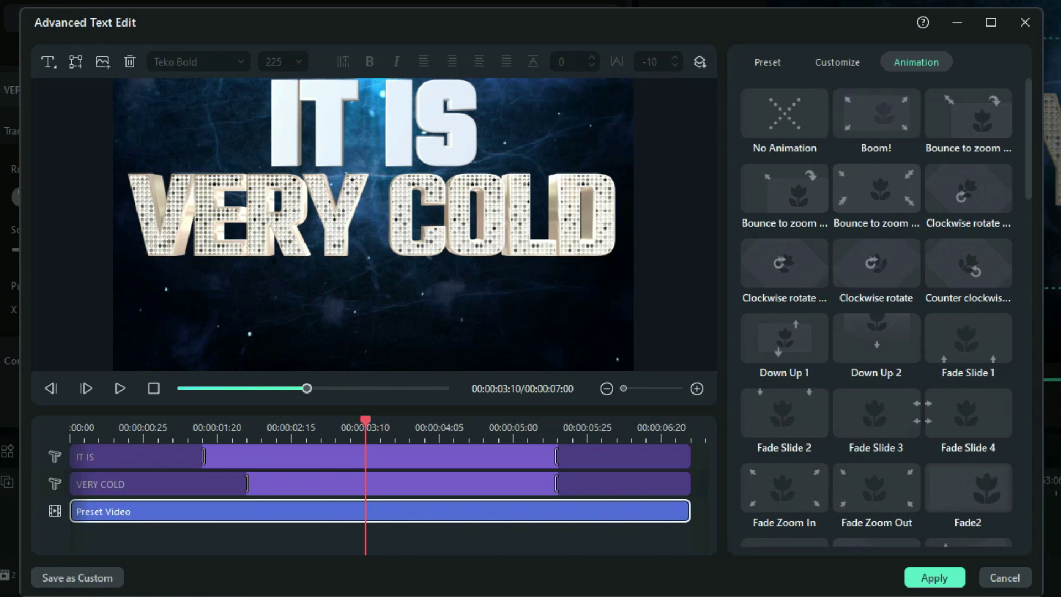
Add a right-pointing arrow shape, place it below the VERY COLD text, and stretch it to a wider arrow.
{"action": "left_click", "coordinate": [77, 63]}
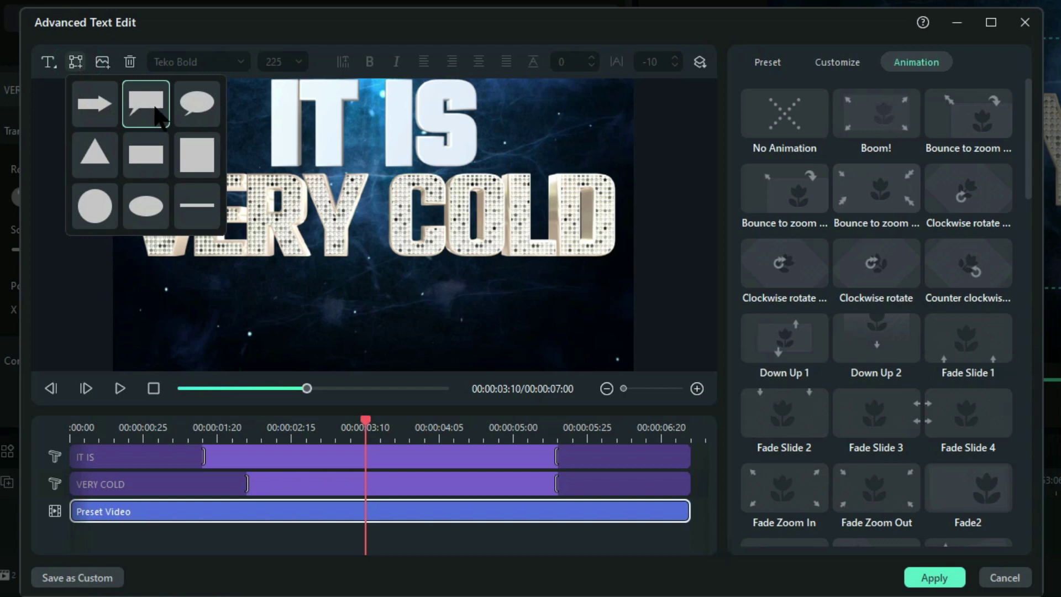
{"action": "left_click", "coordinate": [103, 105]}
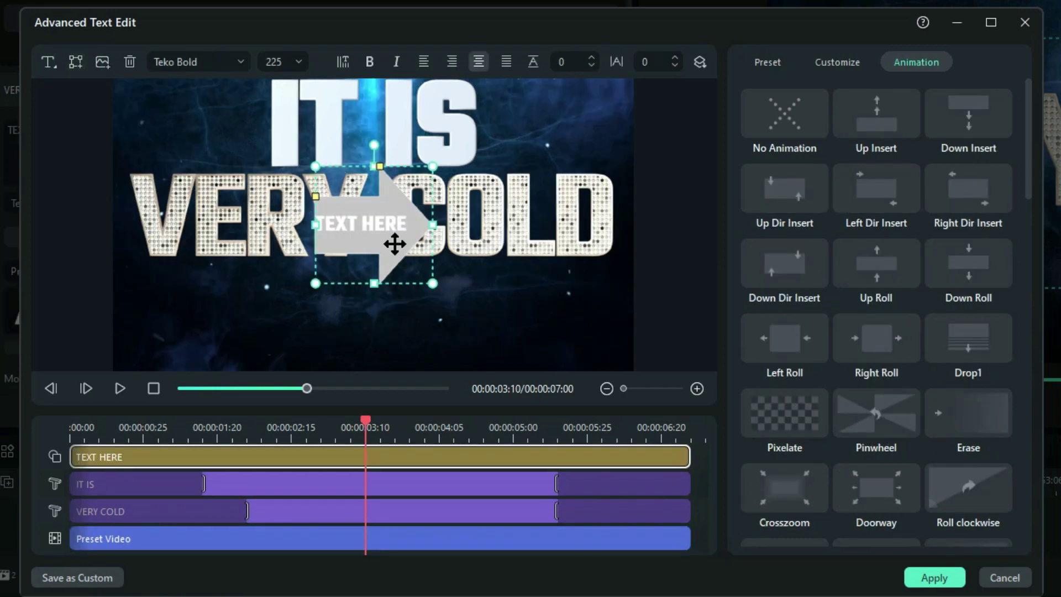
{"action": "left_click_drag", "start_coordinate": [394, 244], "coordinate": [387, 325]}
{"action": "left_click_drag", "start_coordinate": [367, 254], "coordinate": [370, 298]}
{"action": "left_click", "coordinate": [427, 332]}
{"action": "left_click", "coordinate": [402, 336]}
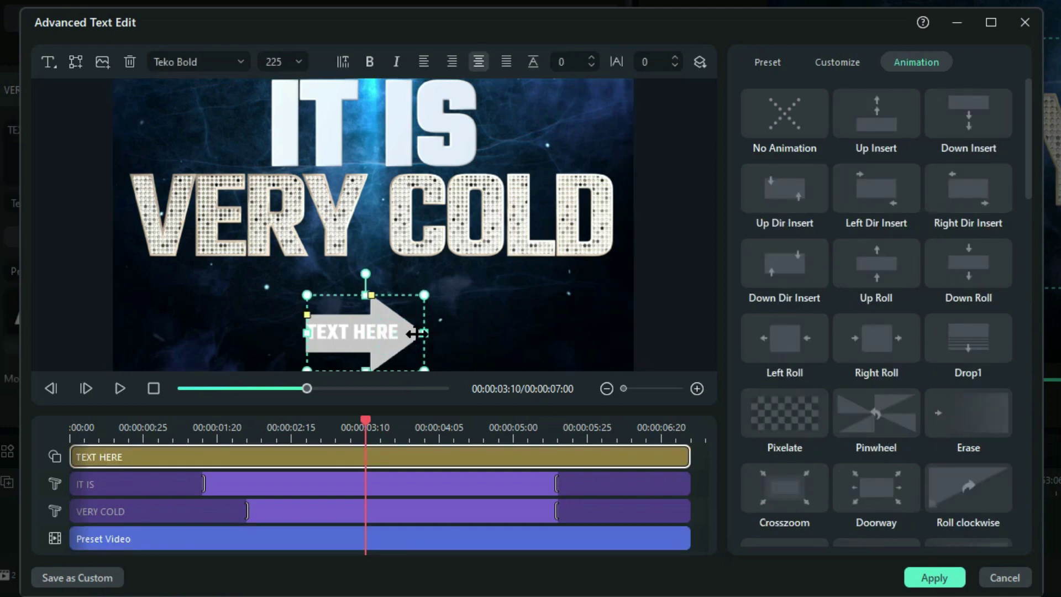
{"action": "left_click_drag", "start_coordinate": [419, 334], "coordinate": [578, 332]}
{"action": "left_click_drag", "start_coordinate": [490, 333], "coordinate": [442, 316]}
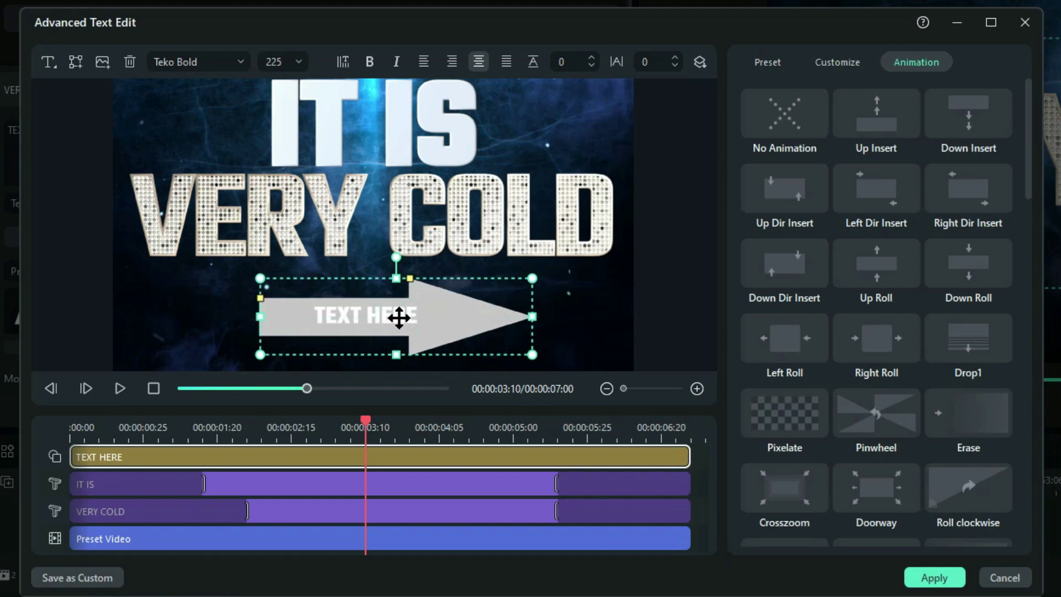
Replace the arrow shape's placeholder text with ARROW.
{"action": "left_click", "coordinate": [773, 68]}
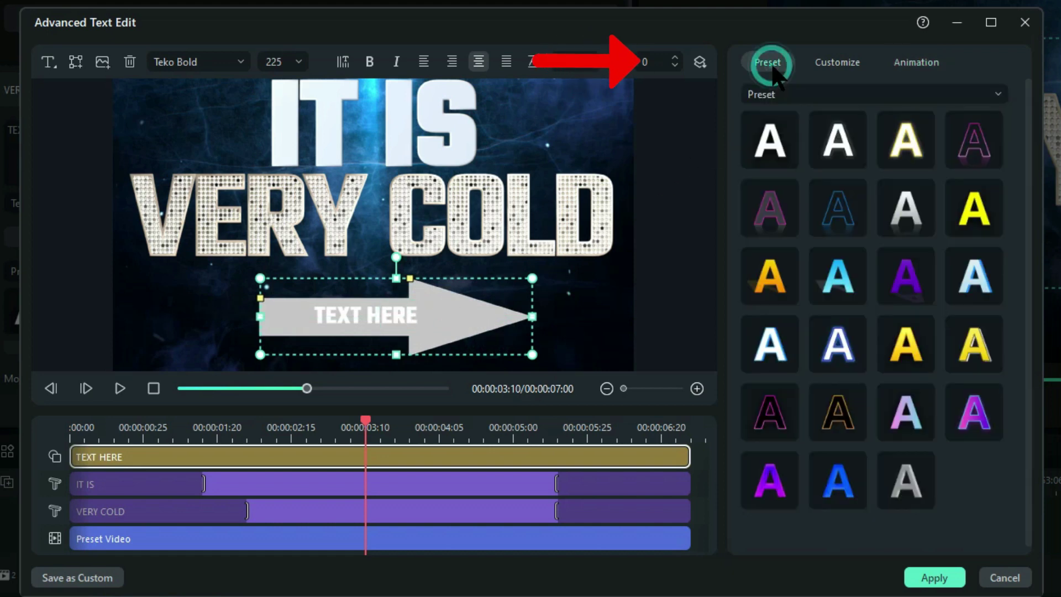
{"action": "left_click", "coordinate": [836, 64]}
{"action": "left_click", "coordinate": [811, 131]}
{"action": "triple_click", "coordinate": [804, 138]}
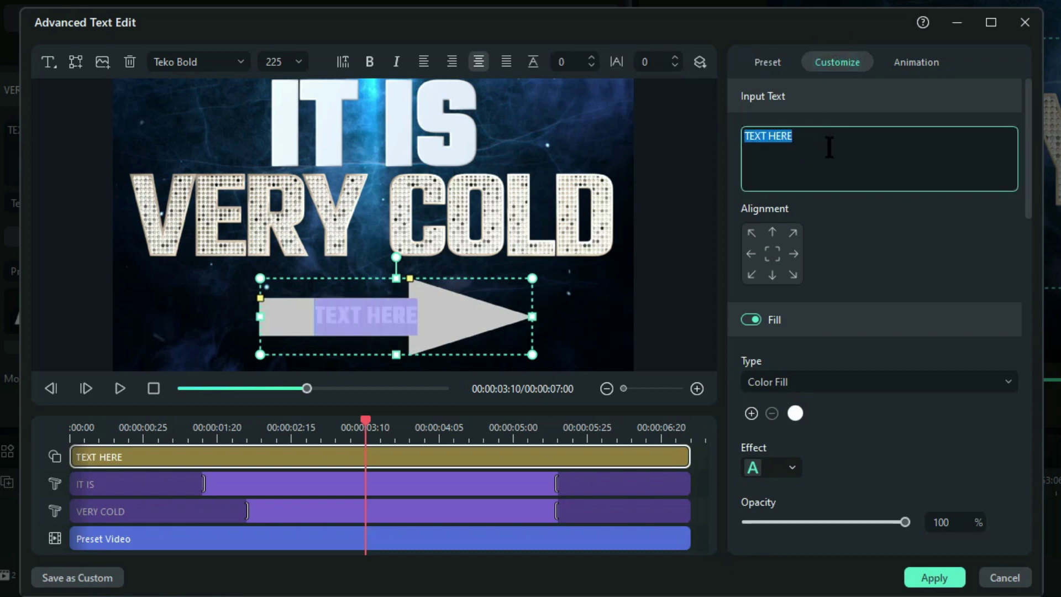
{"action": "type", "text": "ARROW"}
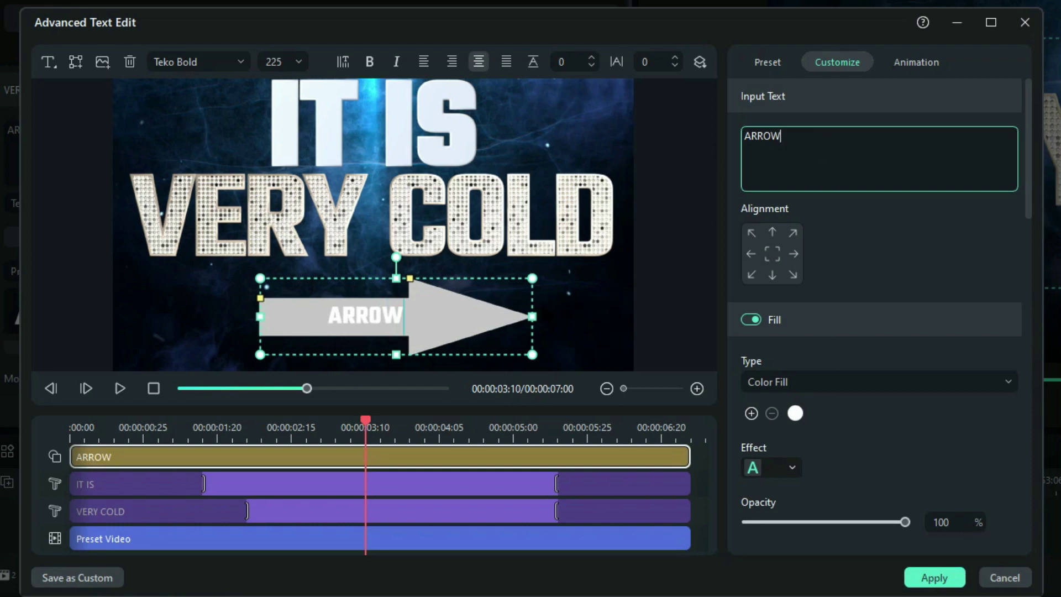
{"action": "left_click", "coordinate": [458, 331]}
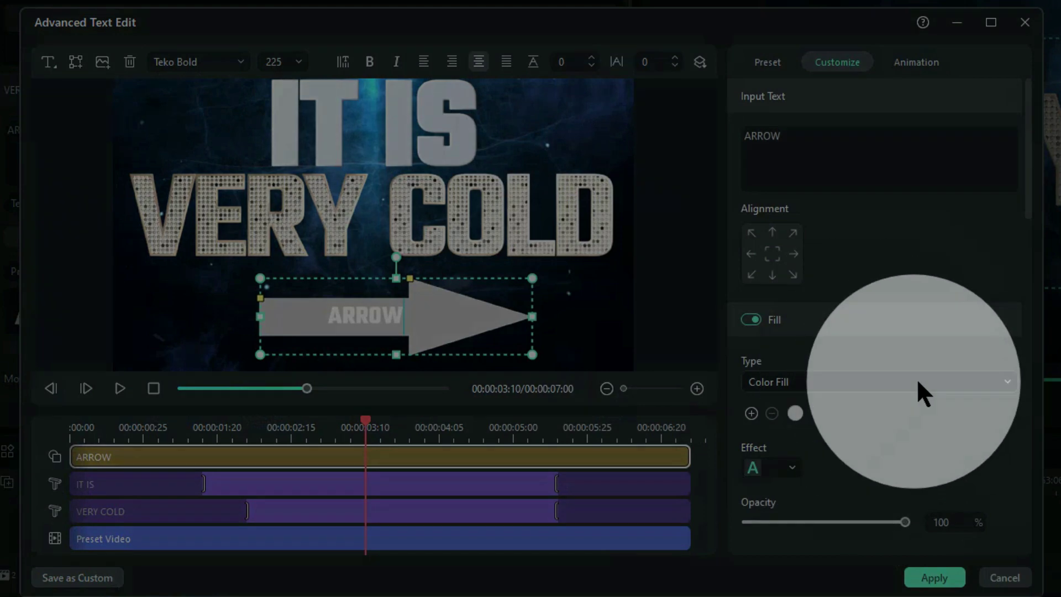
Try light blue as the ARROW text's fill colour and settle on yellow-green.
{"action": "left_click", "coordinate": [795, 414]}
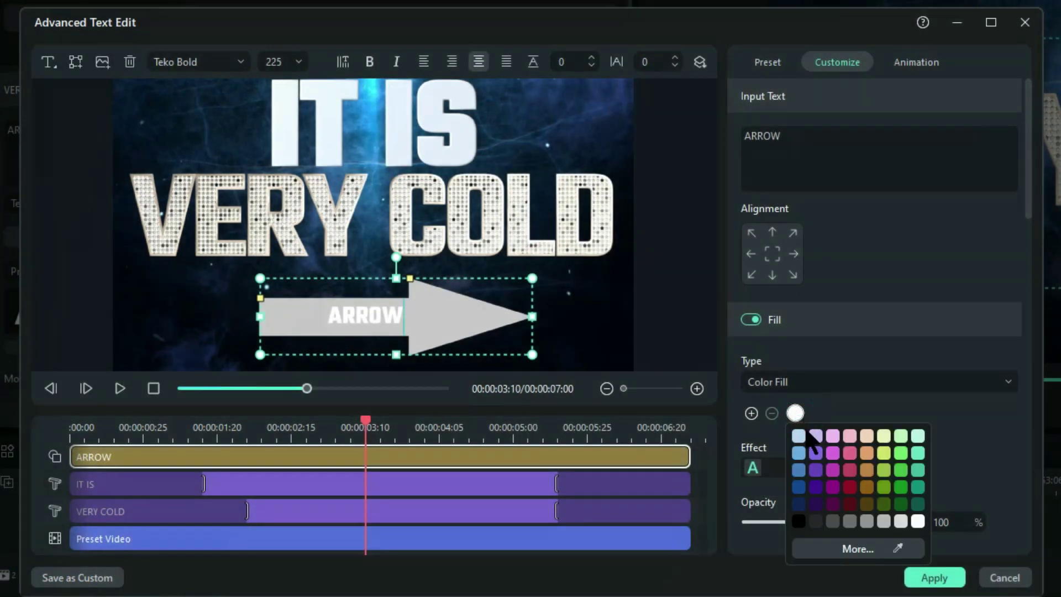
{"action": "left_click", "coordinate": [799, 452]}
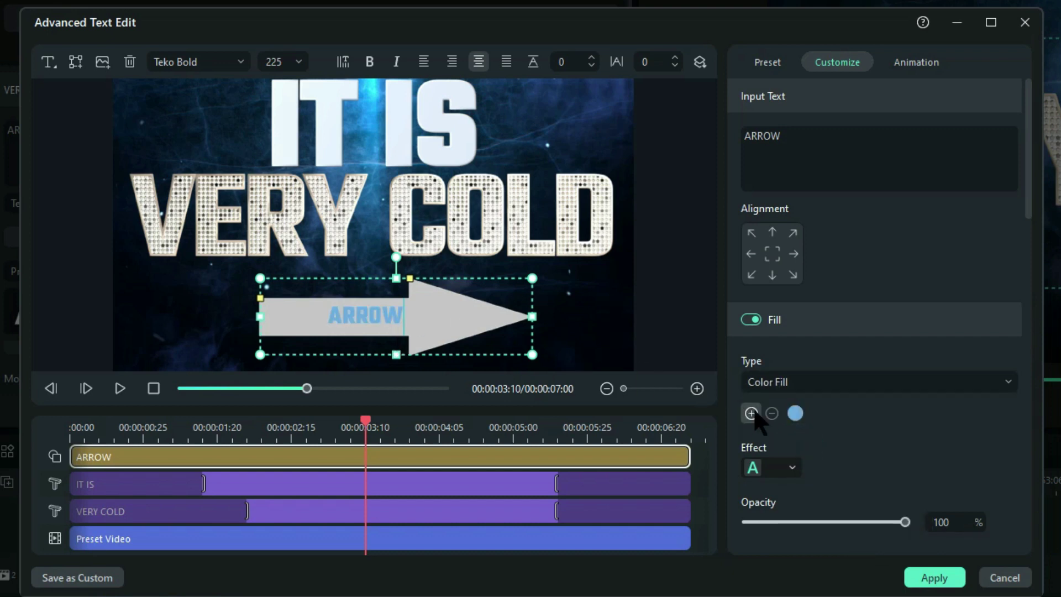
{"action": "left_click", "coordinate": [796, 415]}
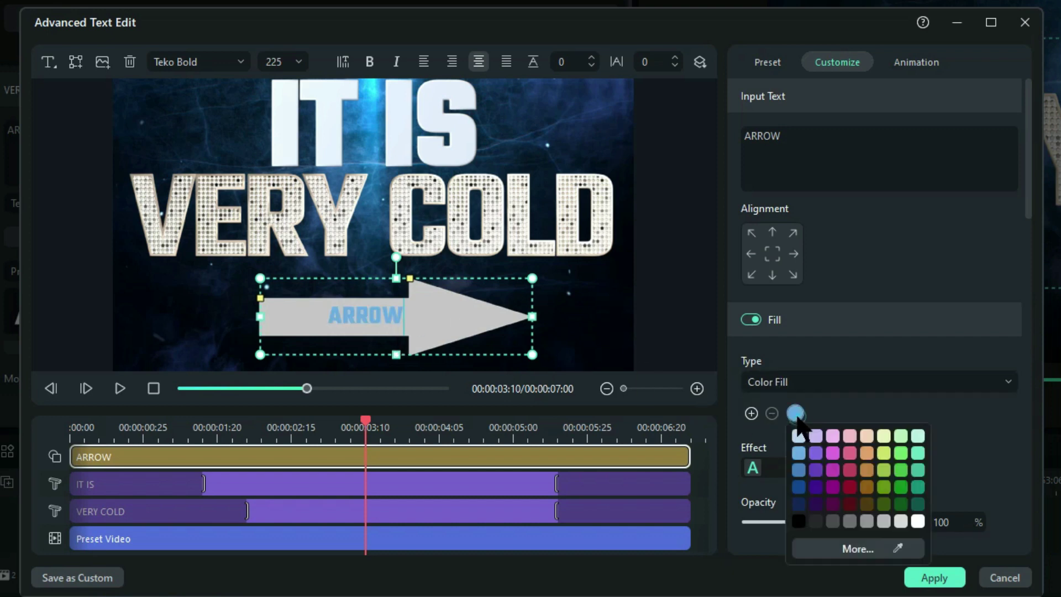
{"action": "left_click", "coordinate": [884, 453]}
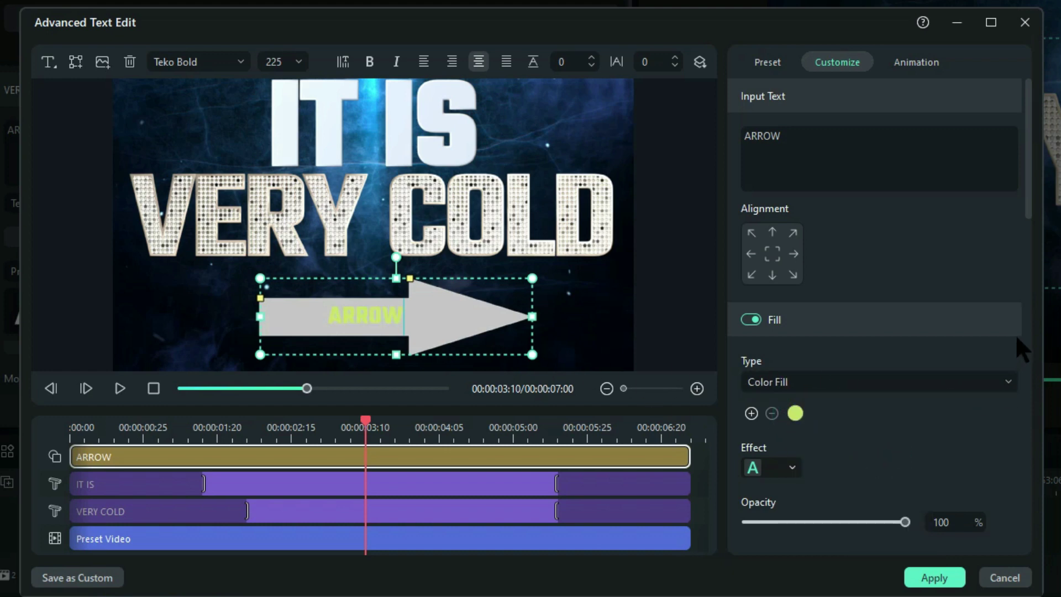
Set the arrow's shape fill colour to dark red.
{"action": "left_click_drag", "start_coordinate": [1029, 172], "coordinate": [1017, 349]}
{"action": "scroll", "coordinate": [1018, 349], "scroll_direction": "down", "scroll_amount": 10}
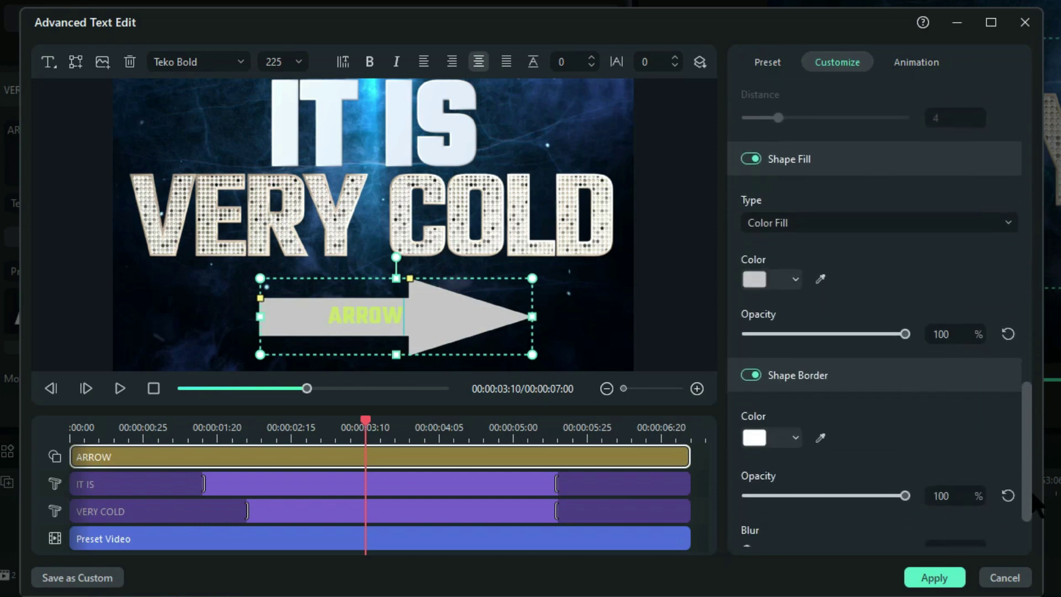
{"action": "left_click", "coordinate": [768, 272]}
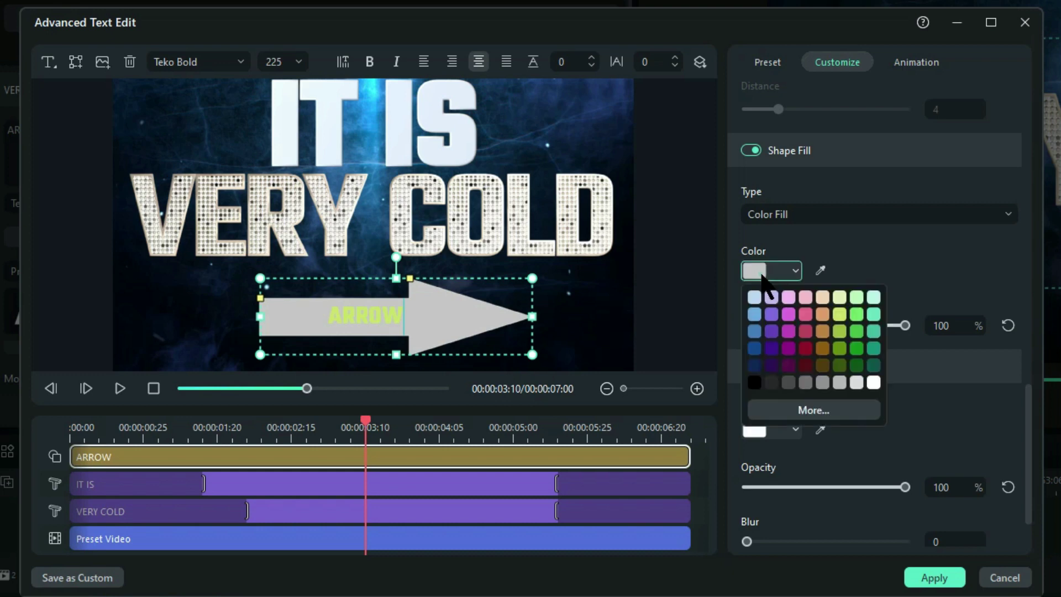
{"action": "left_click", "coordinate": [807, 360]}
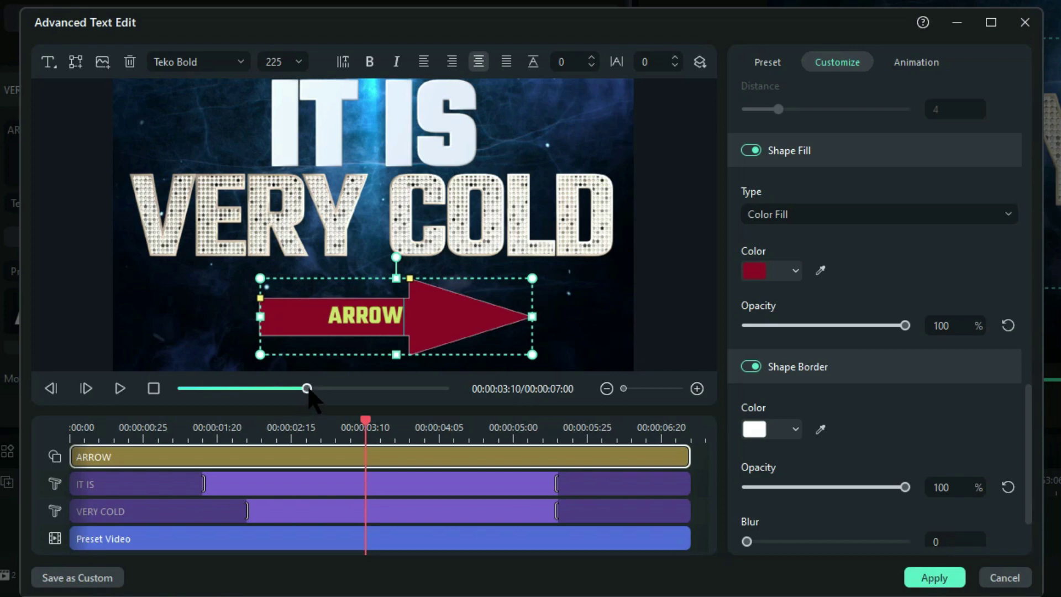
Play the title from the start to check the arrow with the text layers, return to the beginning, and reselect the arrow.
{"action": "left_click", "coordinate": [154, 389]}
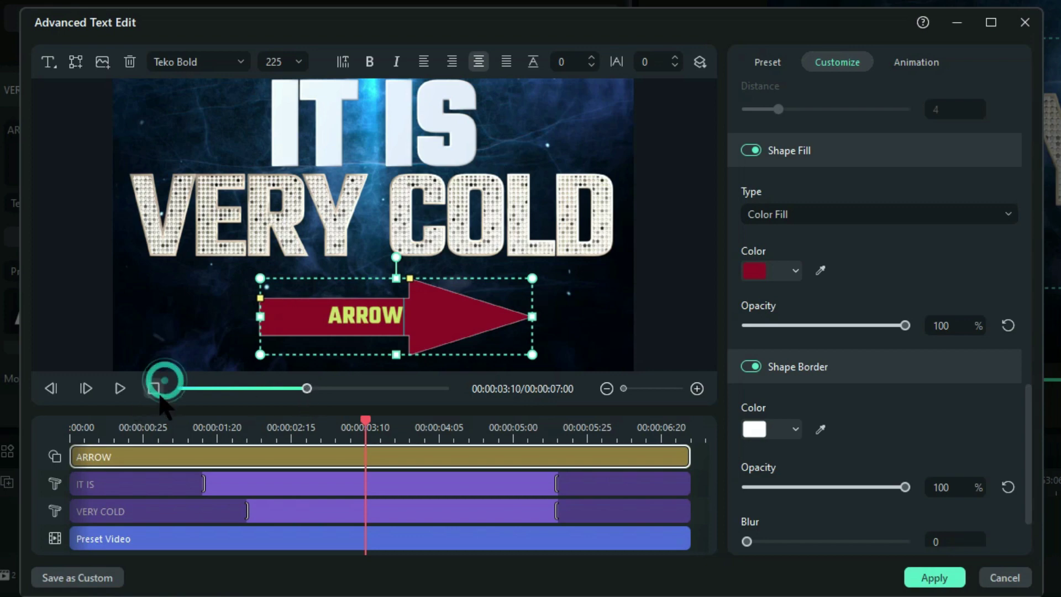
{"action": "left_click", "coordinate": [119, 388]}
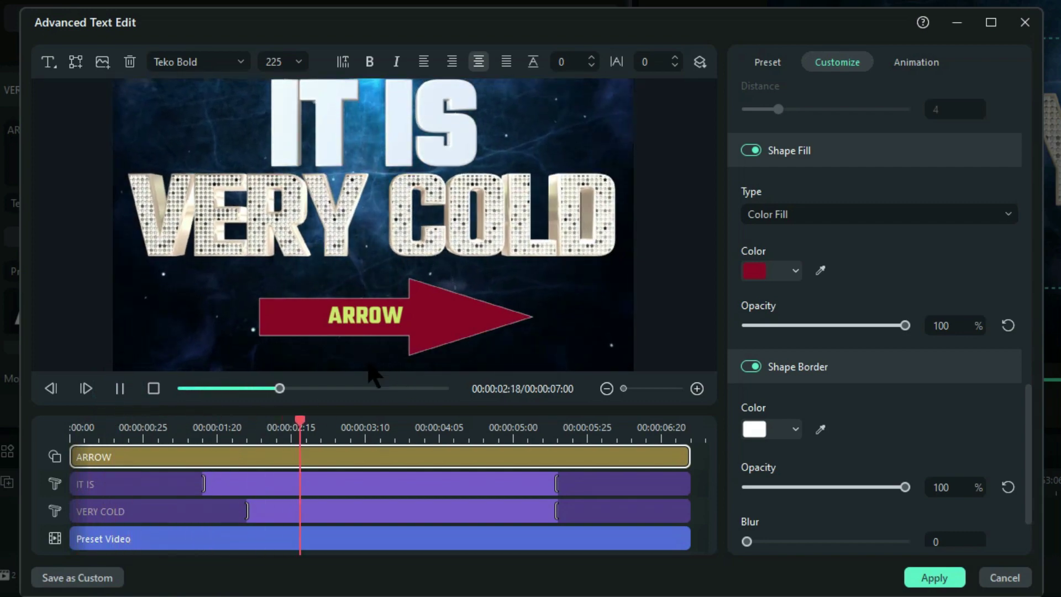
{"action": "left_click", "coordinate": [153, 388]}
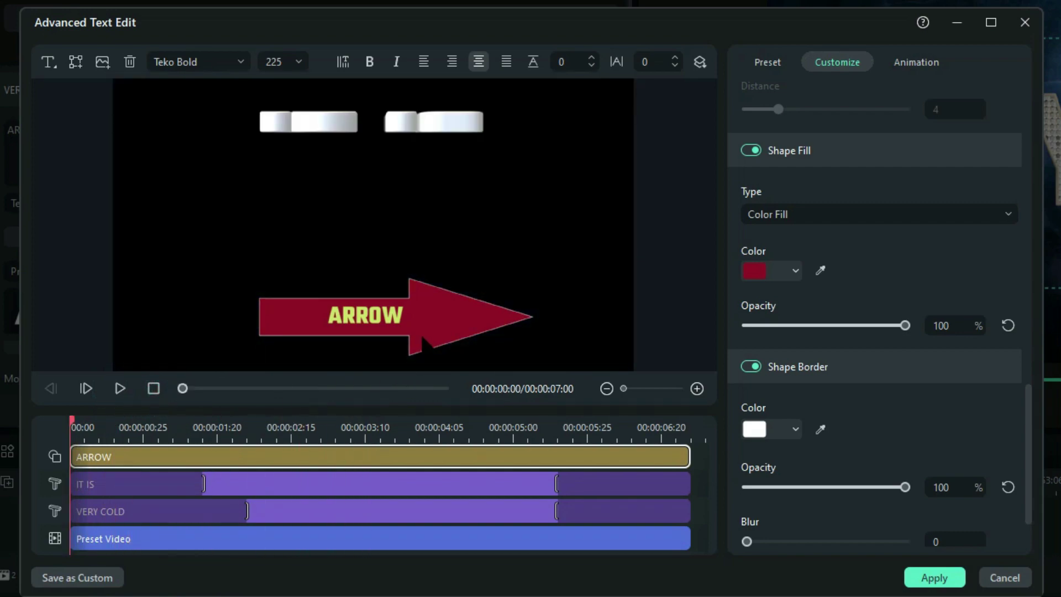
{"action": "left_click", "coordinate": [431, 339]}
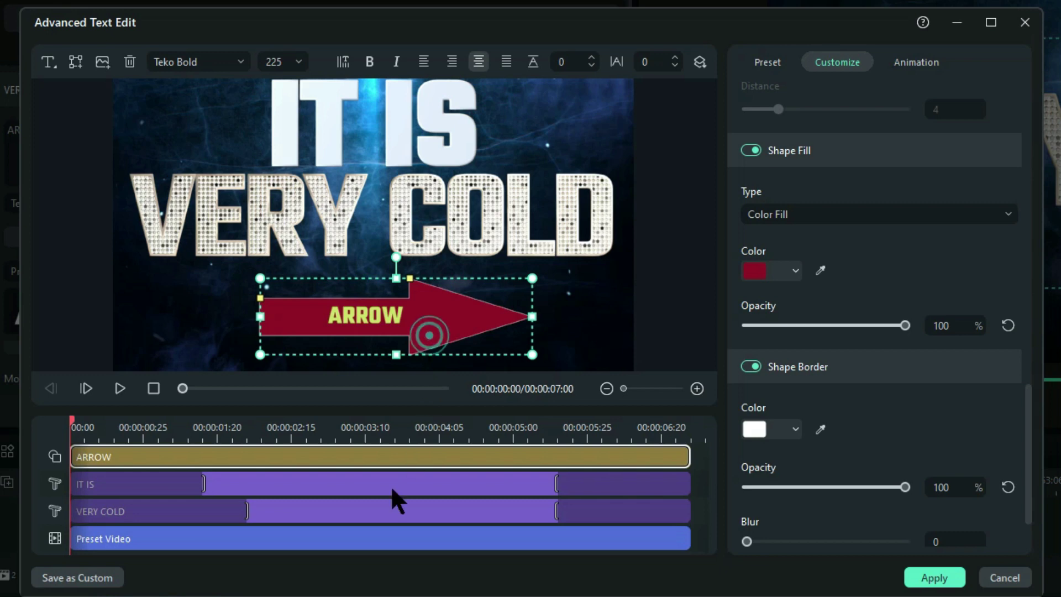
Apply the Up Insert animation to the arrow shape.
{"action": "left_click", "coordinate": [349, 541]}
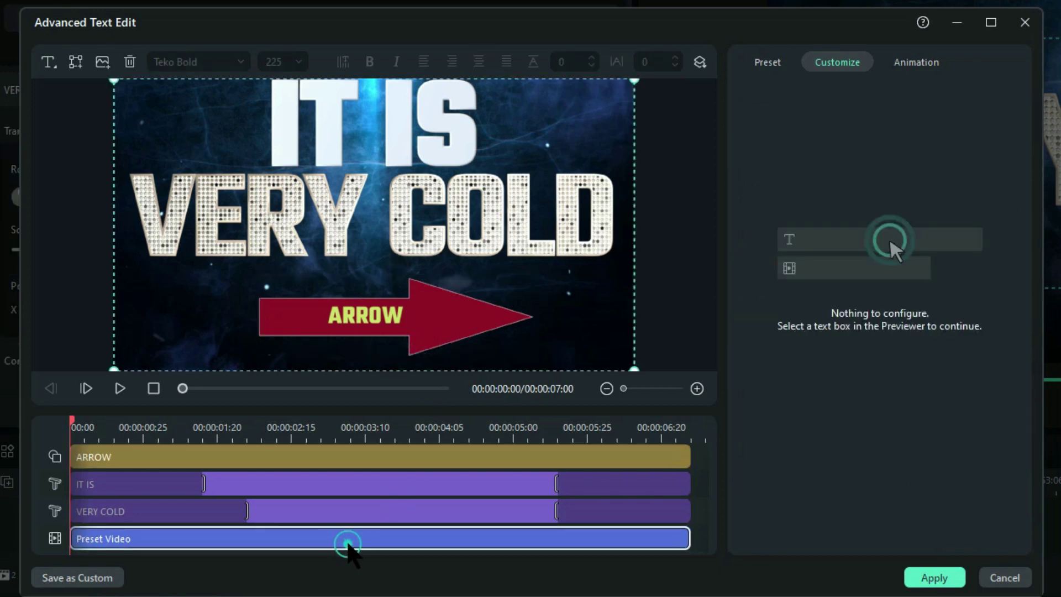
{"action": "left_click", "coordinate": [366, 463]}
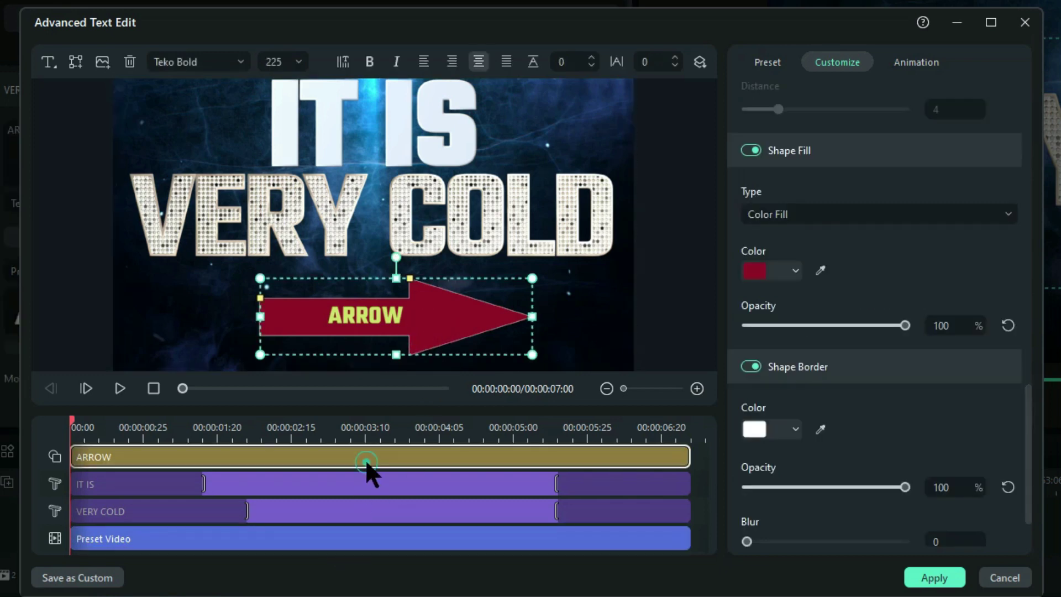
{"action": "left_click", "coordinate": [905, 63]}
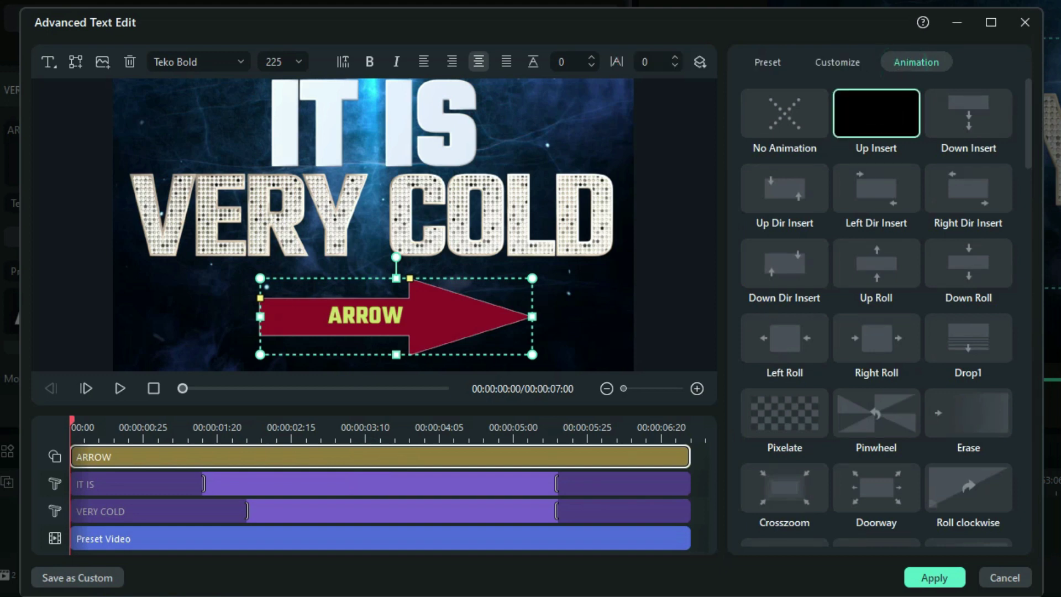
{"action": "left_click", "coordinate": [882, 128]}
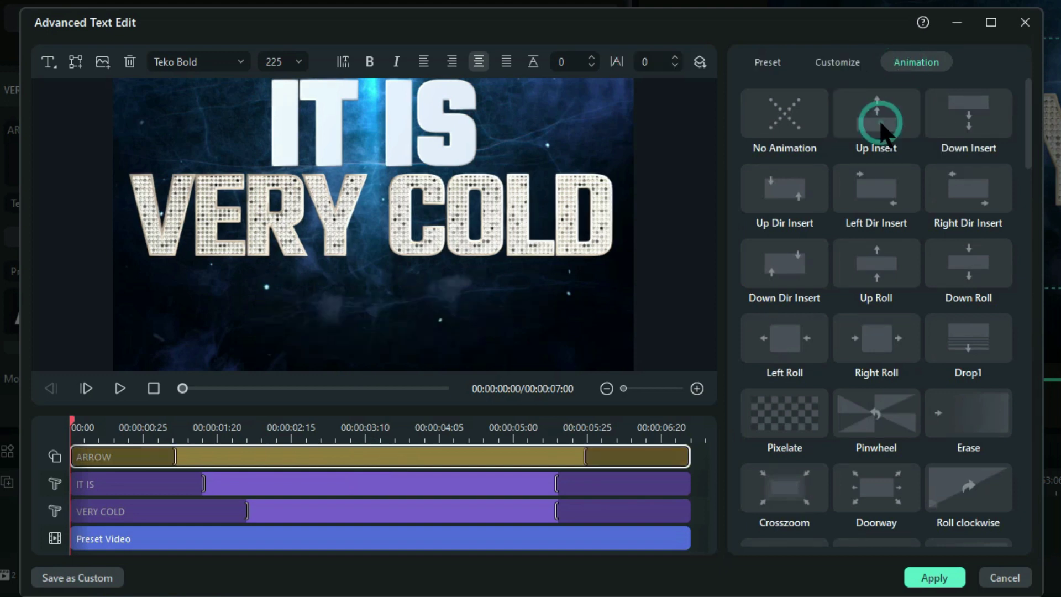
Play the title from the start to check the arrow's animation, and pause once all elements are on screen.
{"action": "left_click", "coordinate": [153, 390]}
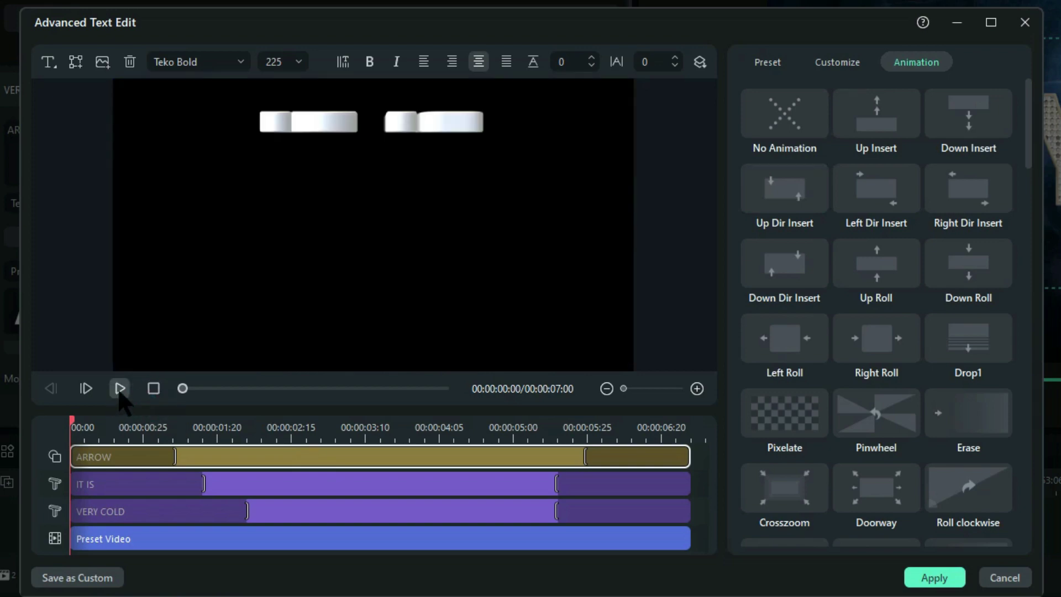
{"action": "left_click", "coordinate": [120, 389]}
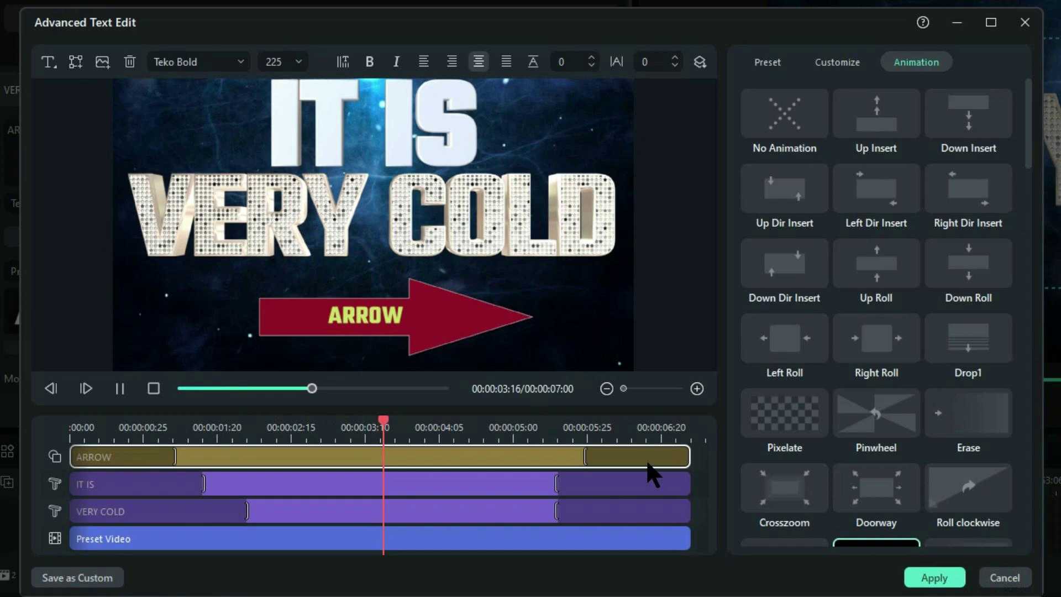
{"action": "key", "text": "space"}
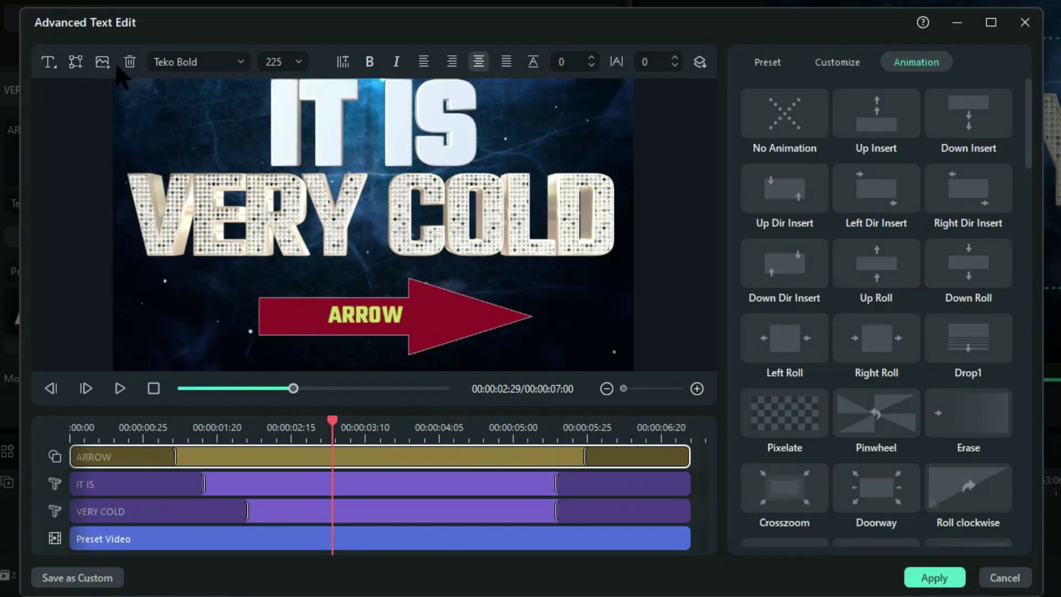
Insert the image file Filmora 12 KV logo.png into the title.
{"action": "left_click", "coordinate": [103, 61]}
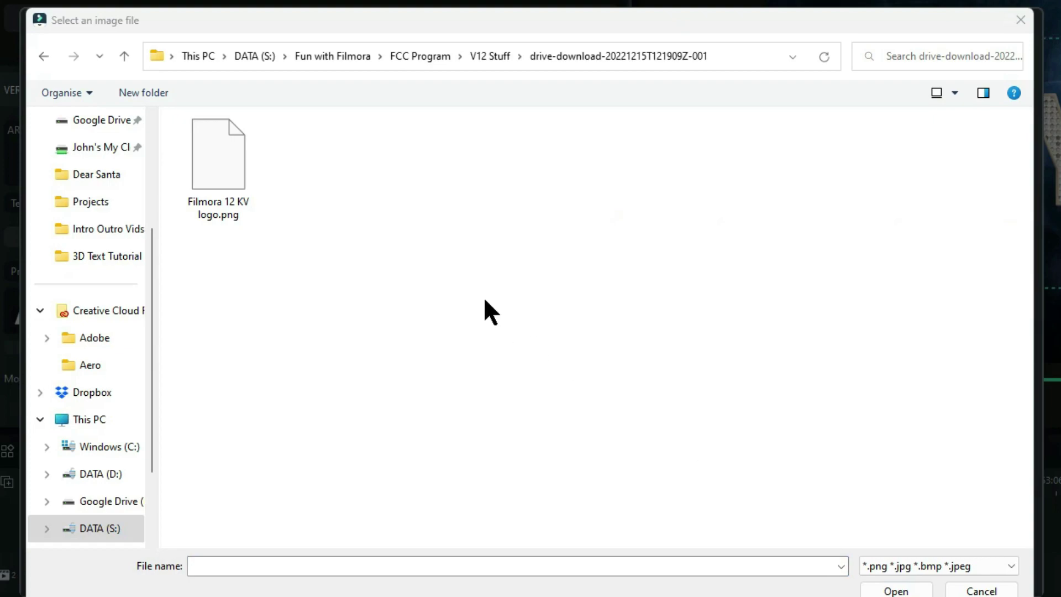
{"action": "left_click", "coordinate": [228, 172]}
{"action": "left_click", "coordinate": [896, 591]}
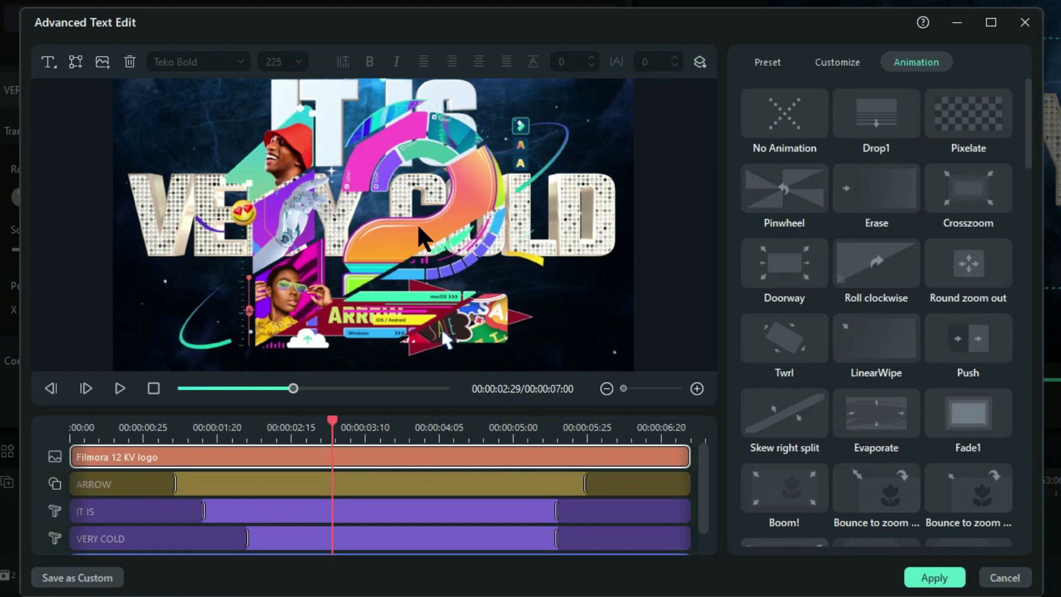
Shrink the logo image and place it in the upper-left corner beside IT IS, and shift VERY COLD slightly down.
{"action": "left_click", "coordinate": [442, 269]}
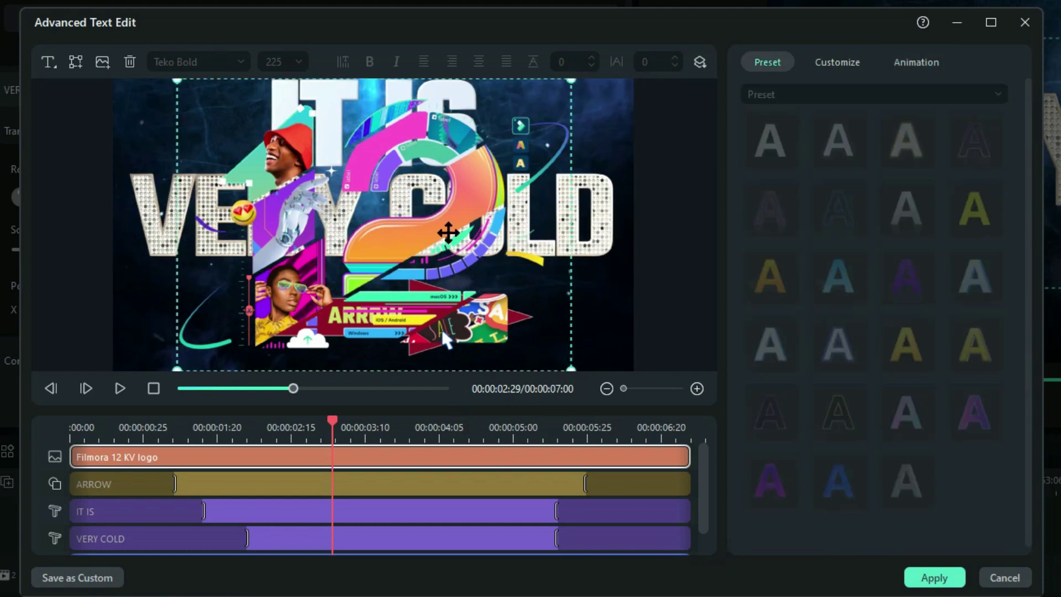
{"action": "left_click_drag", "start_coordinate": [573, 372], "coordinate": [300, 169]}
{"action": "left_click_drag", "start_coordinate": [243, 135], "coordinate": [170, 131]}
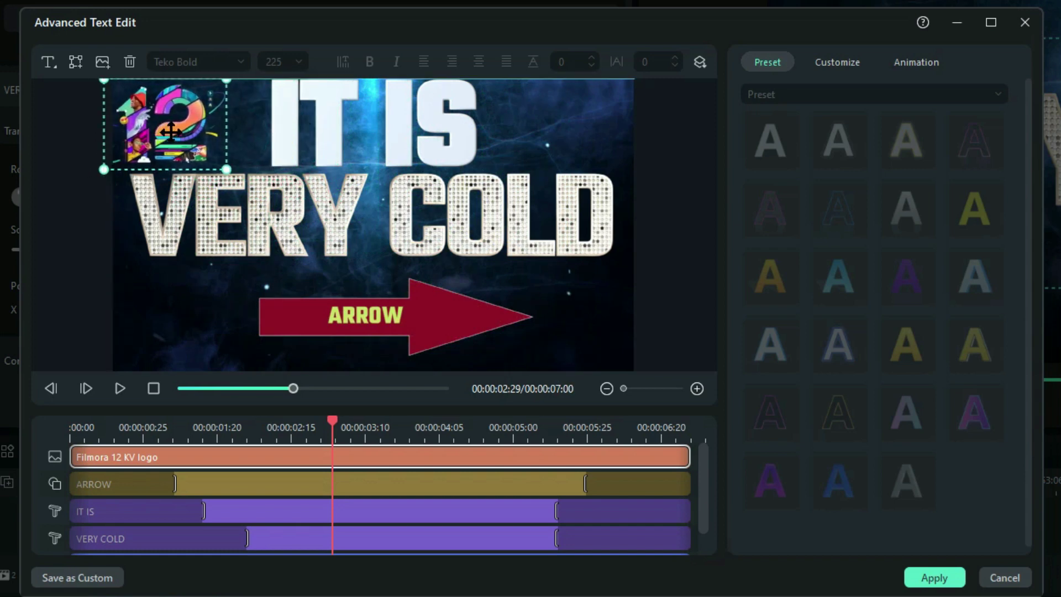
{"action": "left_click", "coordinate": [435, 229]}
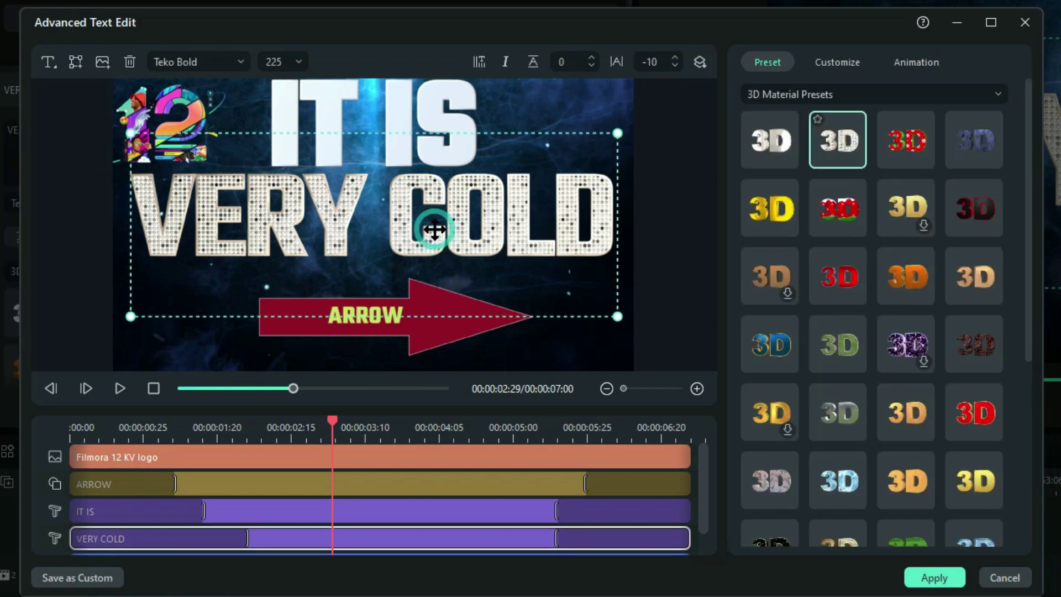
{"action": "left_click_drag", "start_coordinate": [435, 228], "coordinate": [434, 247]}
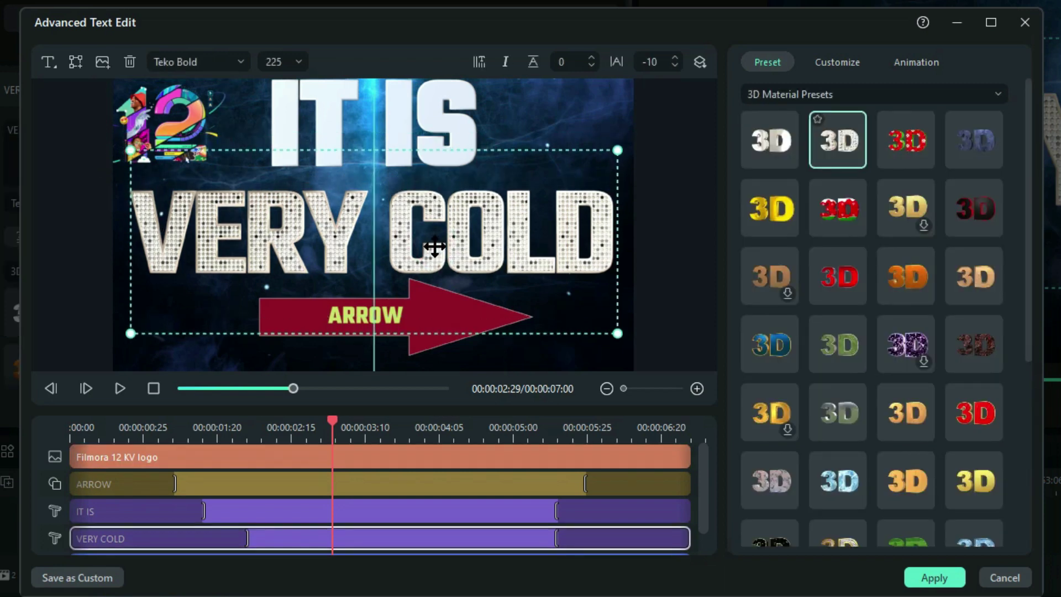
Apply the Drop1 animation to the logo image.
{"action": "left_click", "coordinate": [193, 131]}
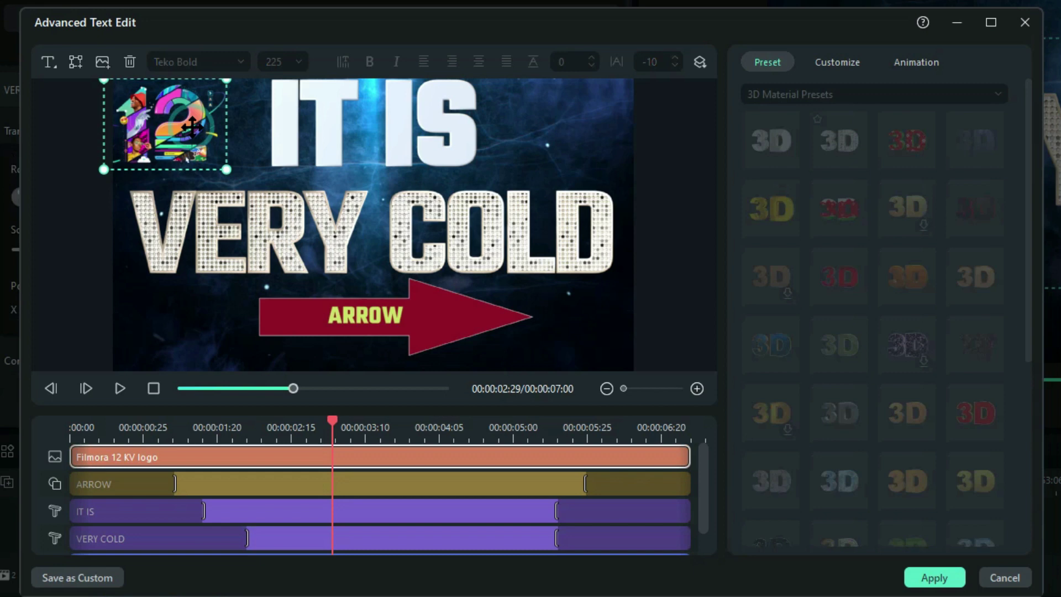
{"action": "left_click", "coordinate": [920, 63]}
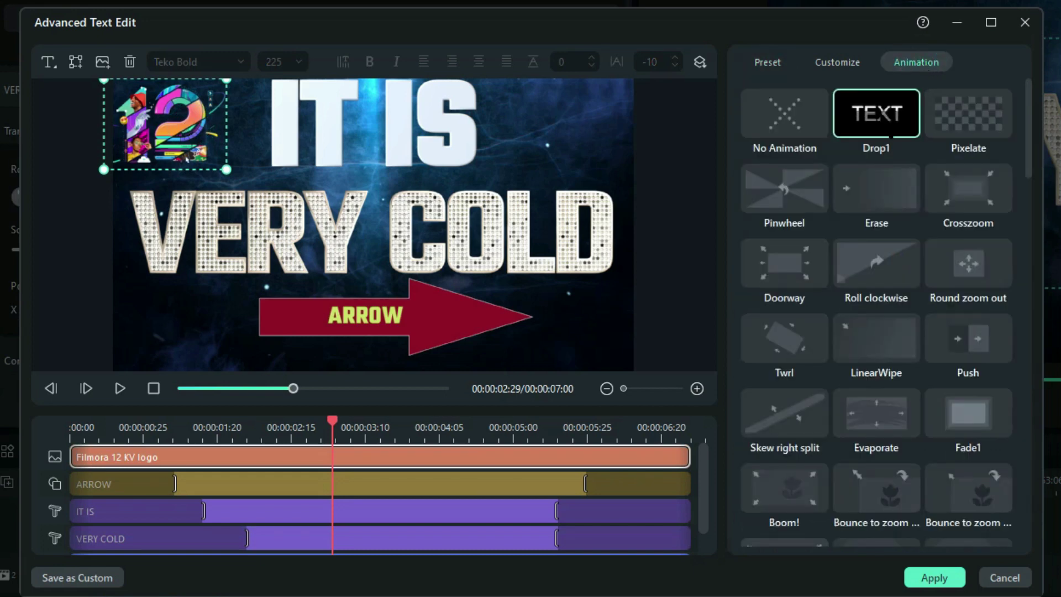
{"action": "left_click", "coordinate": [880, 112]}
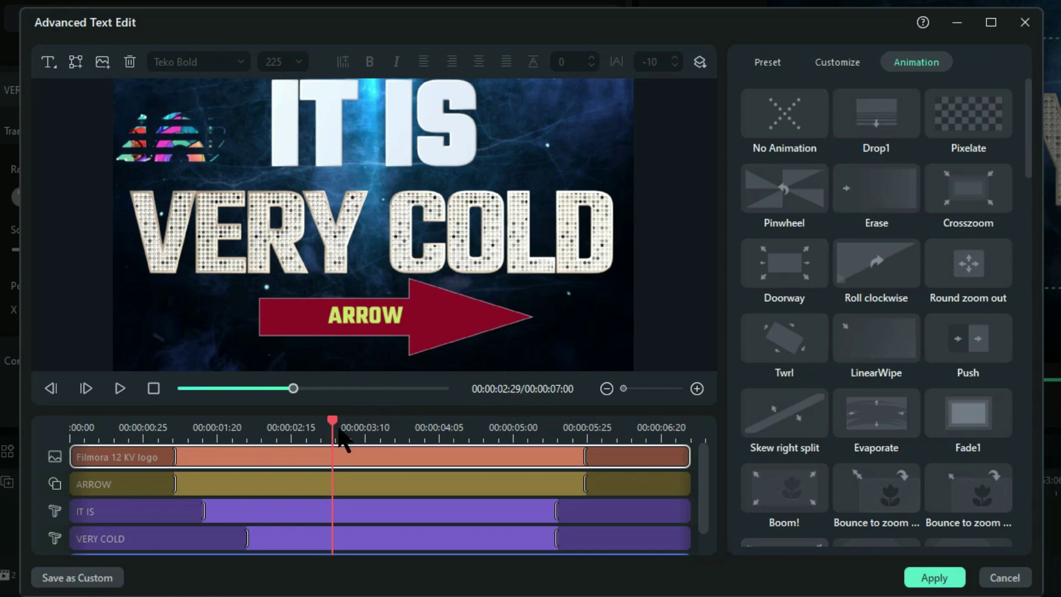
Play the title from the beginning to check the logo's animation together with the other layers, and stop playback.
{"action": "left_click_drag", "start_coordinate": [334, 425], "coordinate": [51, 434]}
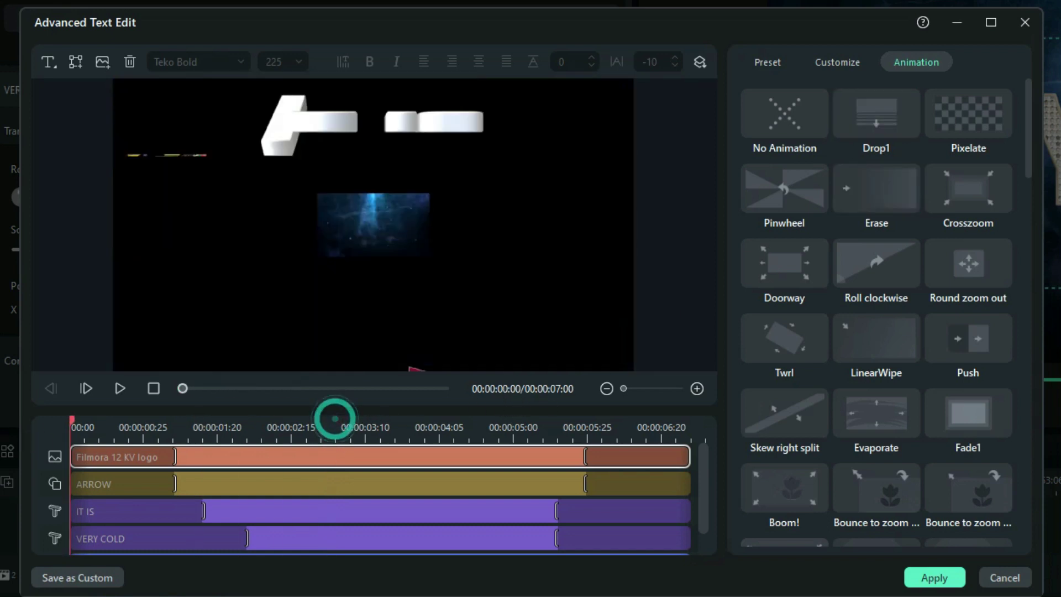
{"action": "left_click", "coordinate": [119, 389]}
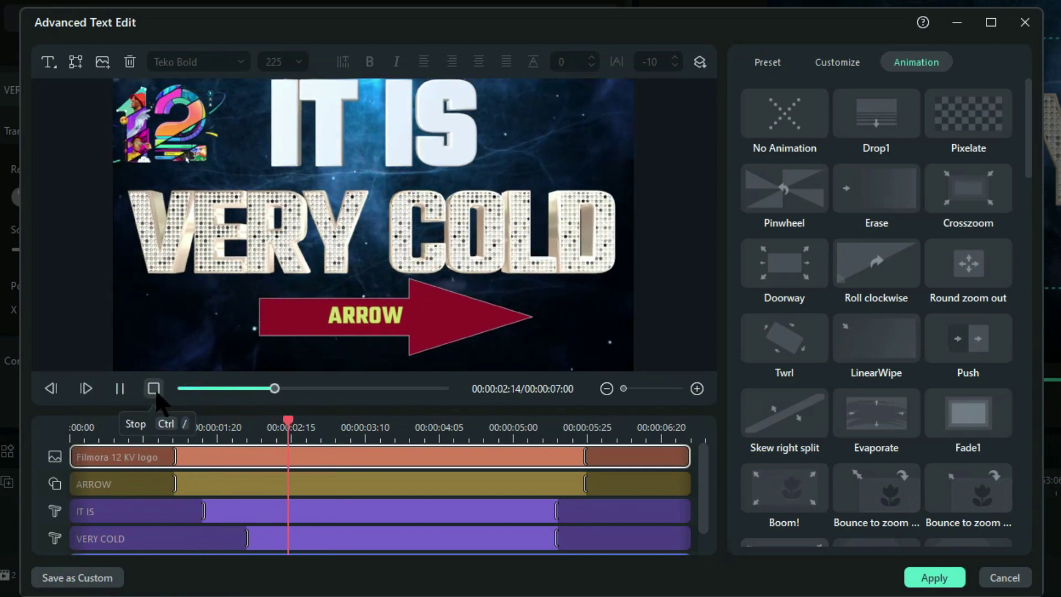
{"action": "left_click", "coordinate": [154, 388]}
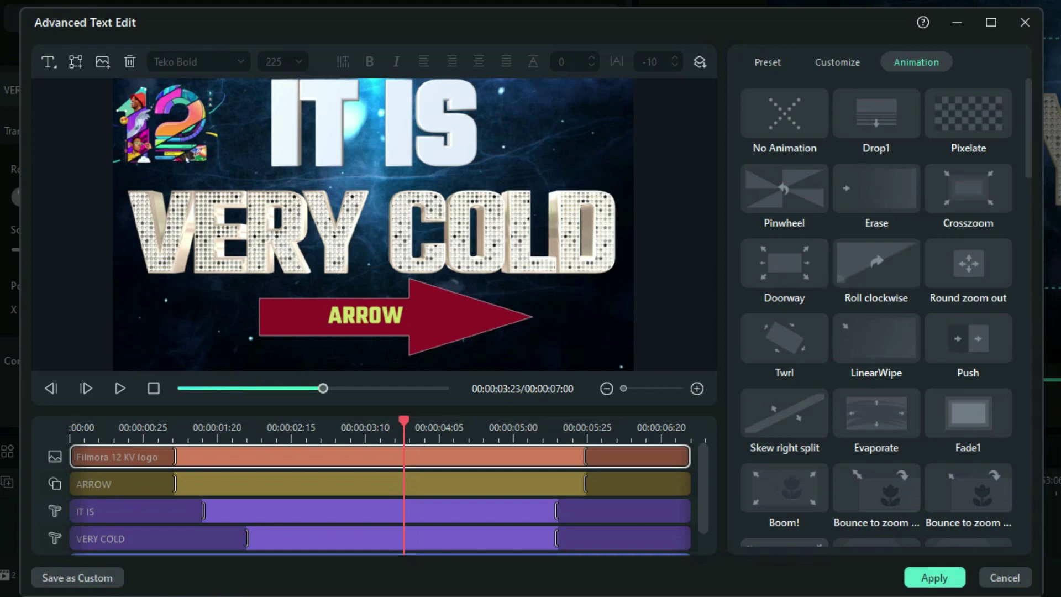
Try different line spacing values, including -3, on the IT IS text and return the spacing to 0.
{"action": "left_click", "coordinate": [581, 202]}
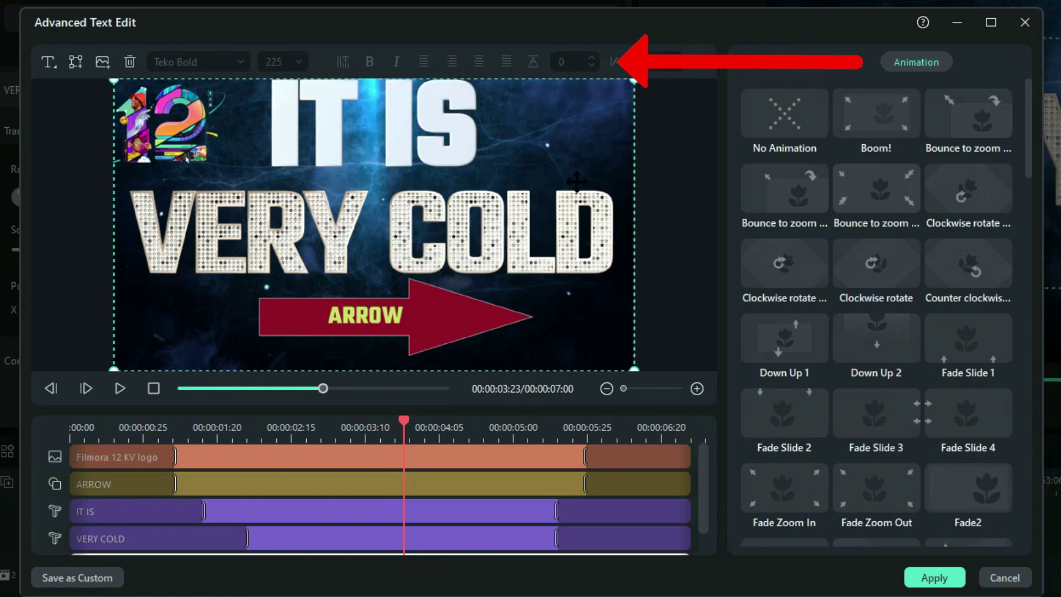
{"action": "left_click", "coordinate": [328, 110]}
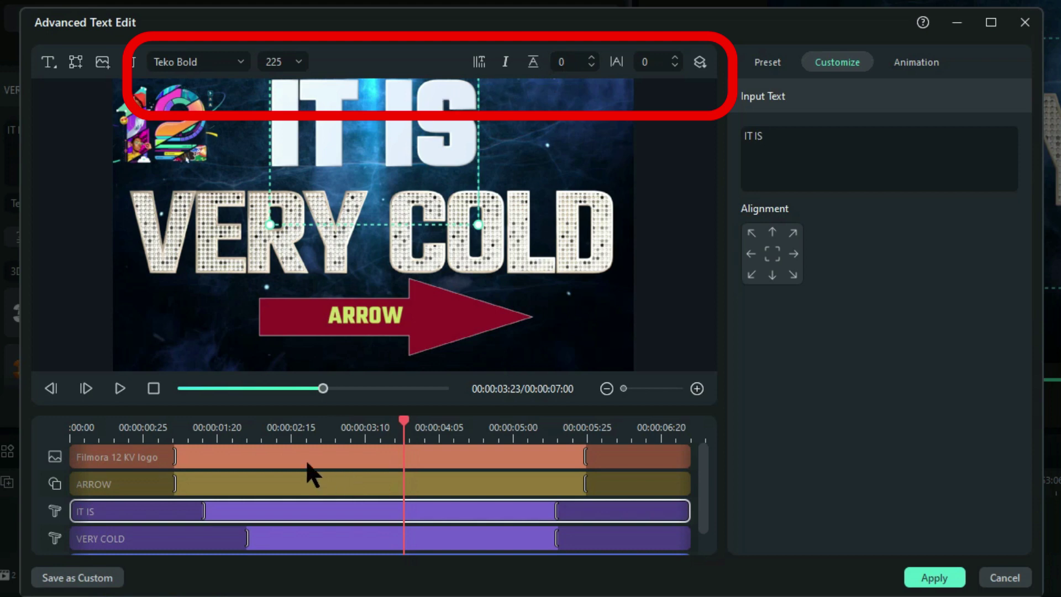
{"action": "left_click", "coordinate": [591, 57]}
{"action": "left_click", "coordinate": [591, 57]}
{"action": "double_click", "coordinate": [564, 62]}
{"action": "type", "text": "-3"}
{"action": "left_click", "coordinate": [573, 67]}
{"action": "type", "text": "0"}
{"action": "key", "text": "Tab"}
Try wider character spacing, such as 11 and 22, on the IT IS text and return it to 0.
{"action": "left_click", "coordinate": [656, 66]}
{"action": "scroll", "coordinate": [656, 66], "scroll_direction": "up", "scroll_amount": 9}
{"action": "scroll", "coordinate": [658, 62], "scroll_direction": "up", "scroll_amount": 17}
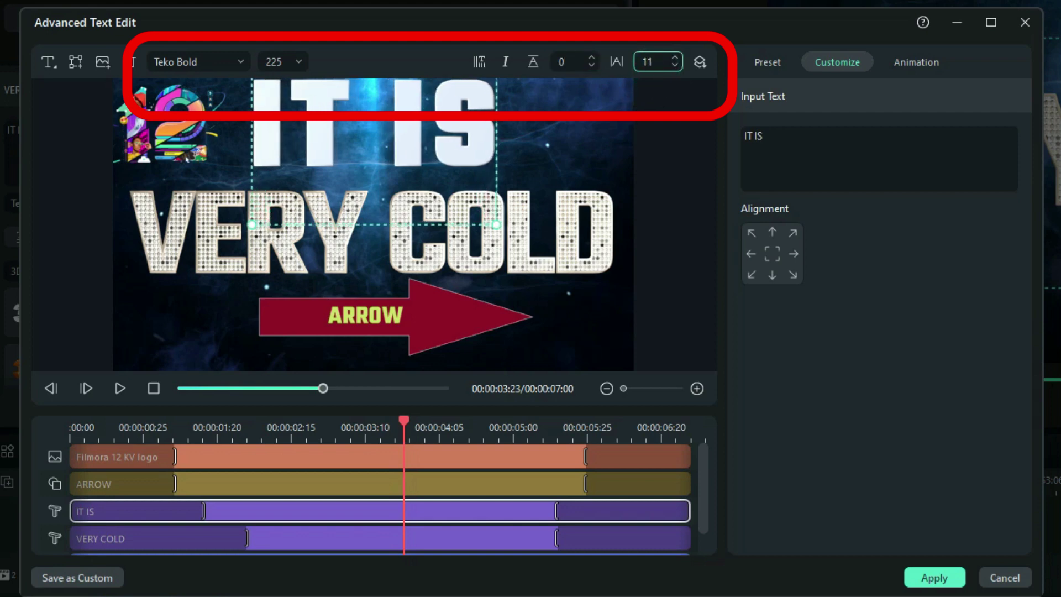
{"action": "scroll", "coordinate": [647, 62], "scroll_direction": "down", "scroll_amount": 20}
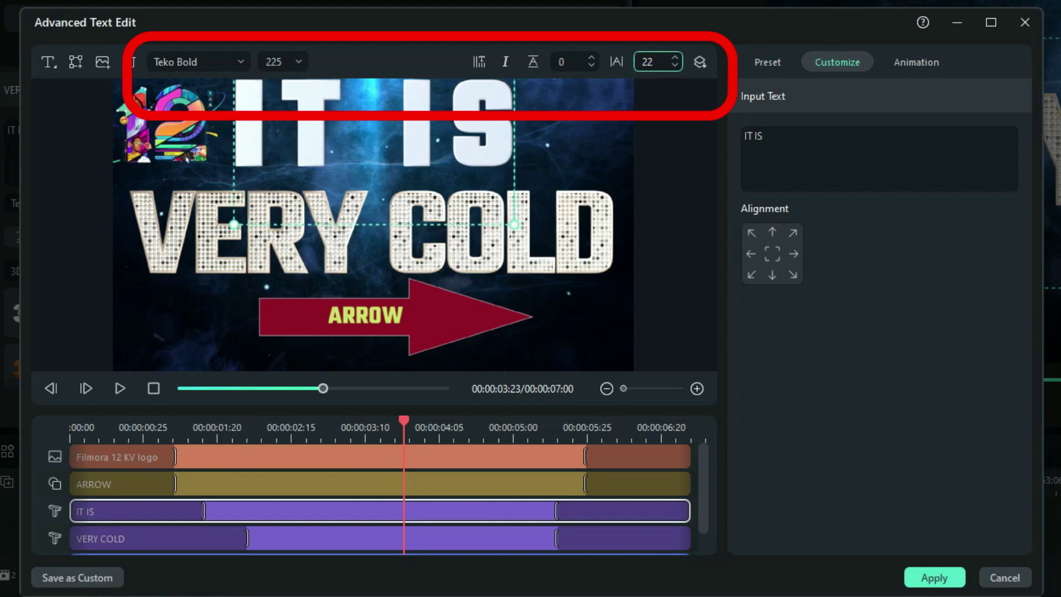
{"action": "scroll", "coordinate": [674, 58], "scroll_direction": "up", "scroll_amount": 5}
{"action": "scroll", "coordinate": [678, 64], "scroll_direction": "down", "scroll_amount": 6}
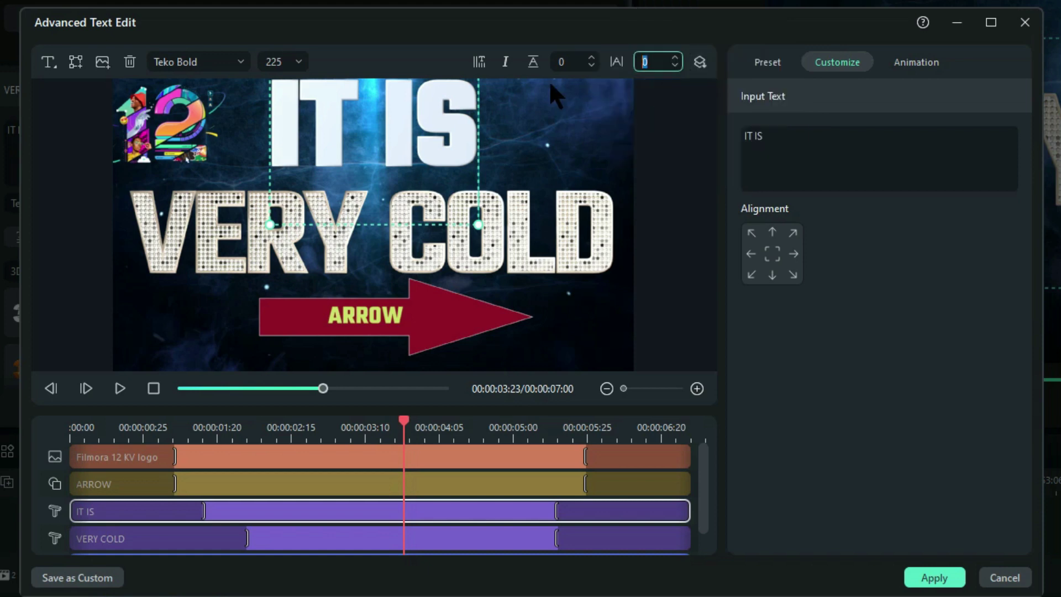
Enlarge the logo image and move it to the middle of the frame, overlapping IT IS and VERY COLD.
{"action": "left_click", "coordinate": [181, 113]}
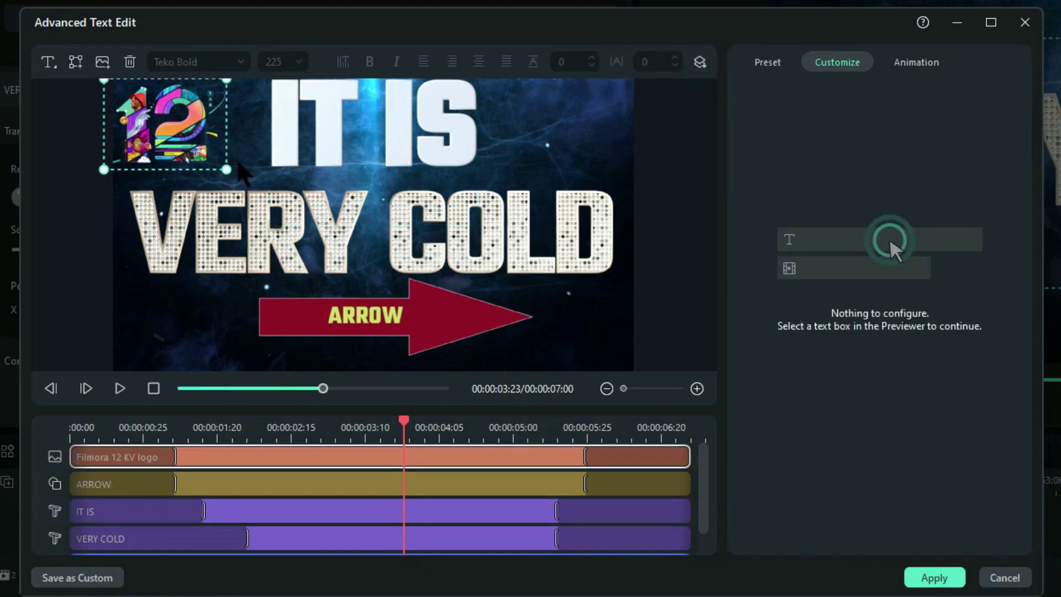
{"action": "left_click_drag", "start_coordinate": [226, 170], "coordinate": [362, 271]}
{"action": "left_click_drag", "start_coordinate": [279, 249], "coordinate": [424, 216]}
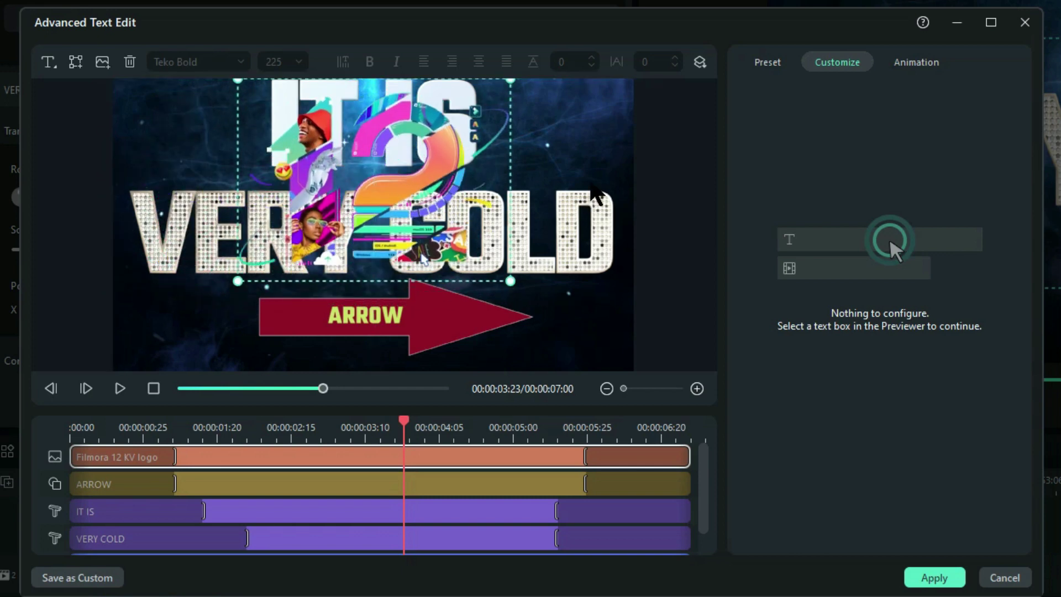
Send the logo one layer backward and to the very back behind the Preset Video layer, and reselect it.
{"action": "left_click", "coordinate": [701, 62]}
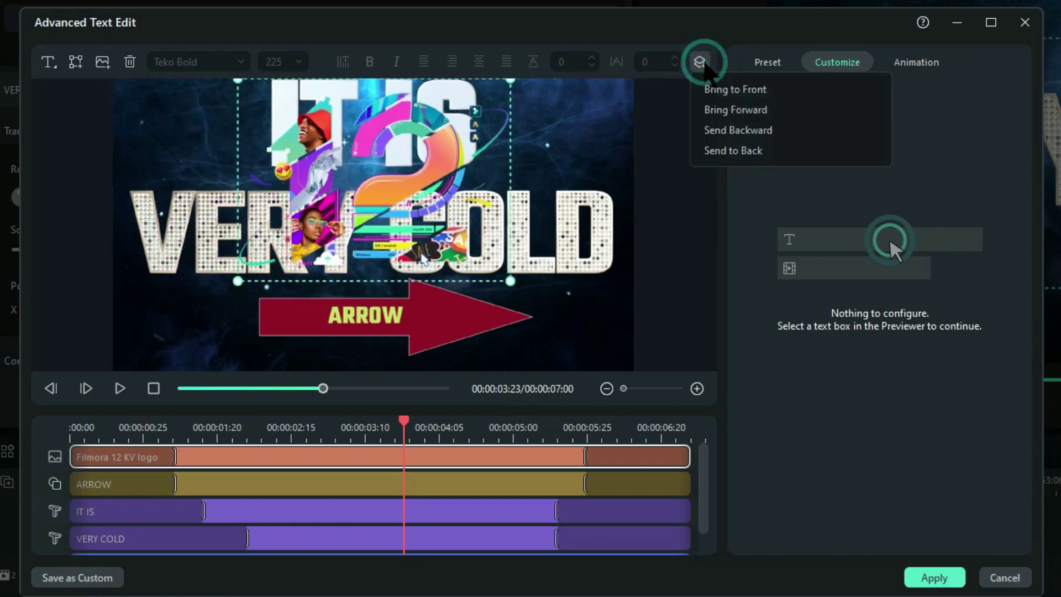
{"action": "left_click", "coordinate": [766, 128]}
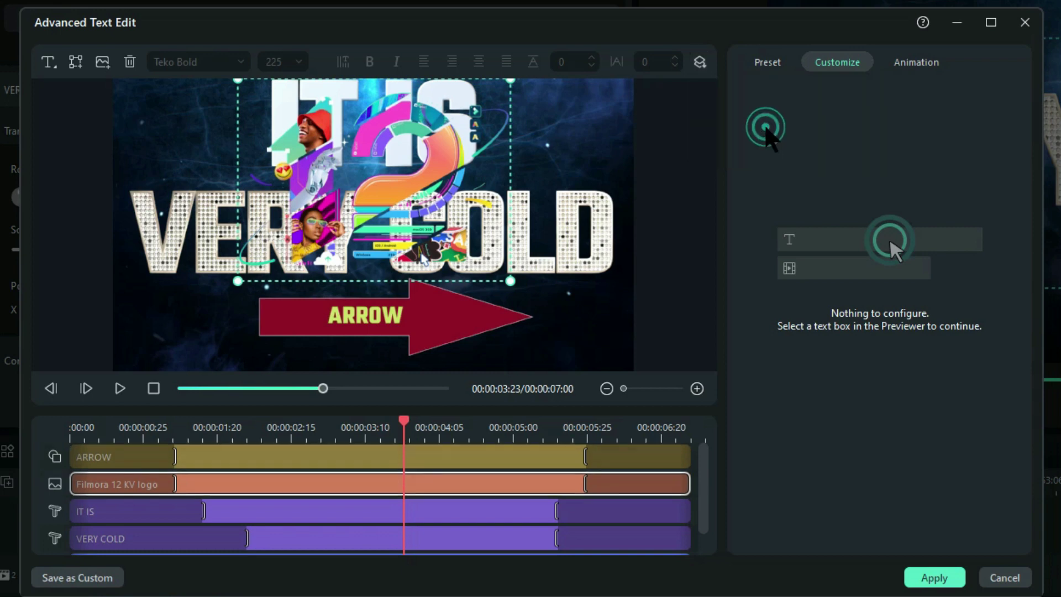
{"action": "left_click", "coordinate": [701, 62]}
{"action": "left_click", "coordinate": [755, 149]}
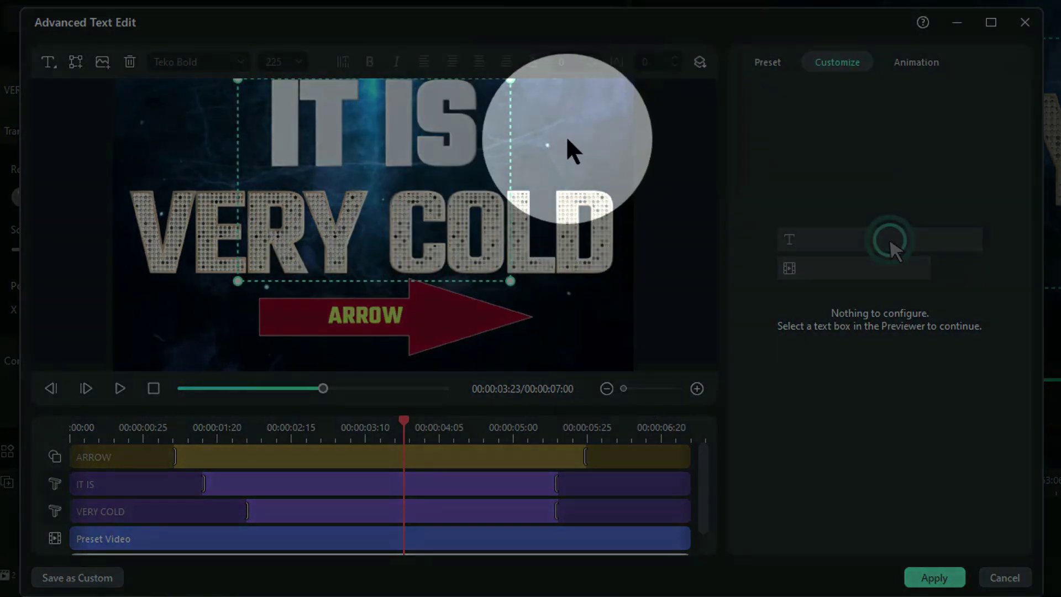
{"action": "left_click", "coordinate": [567, 138]}
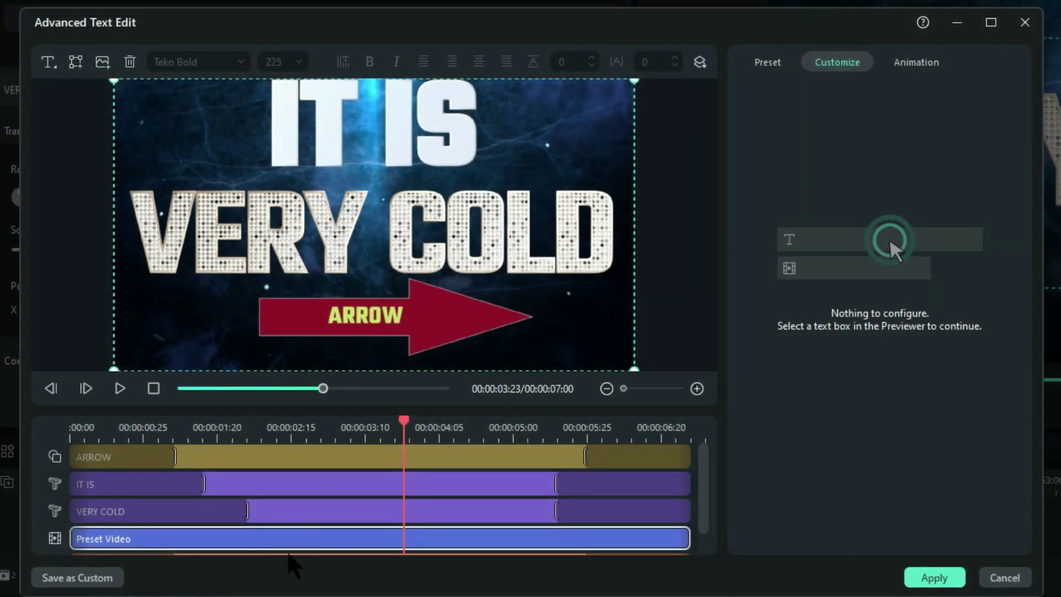
{"action": "left_click", "coordinate": [420, 554]}
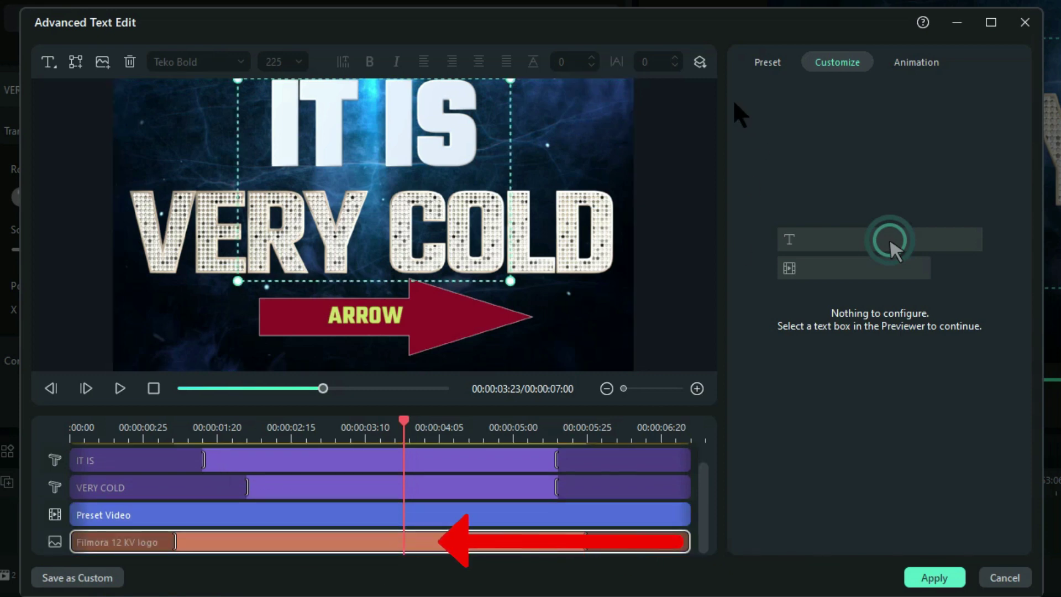
Bring the logo forward by two layers so it sits between IT IS and VERY COLD.
{"action": "left_click", "coordinate": [701, 62]}
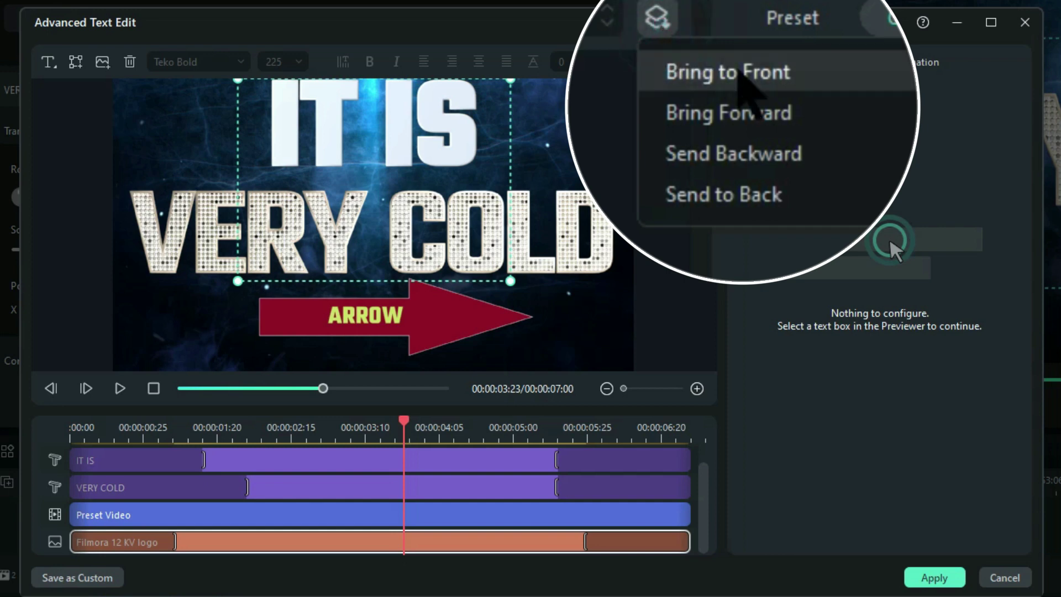
{"action": "left_click", "coordinate": [767, 114]}
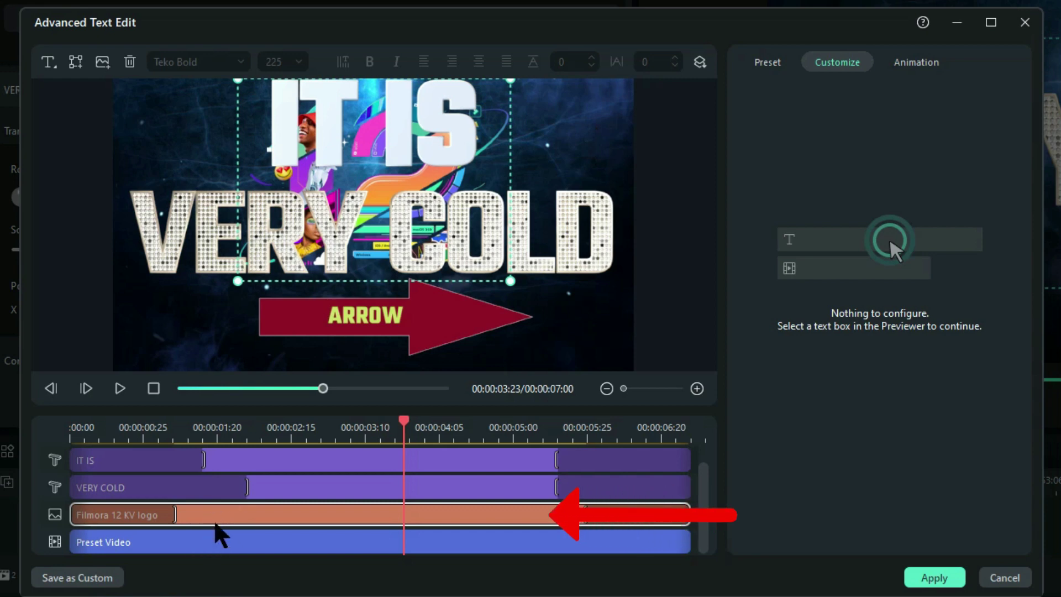
{"action": "left_click", "coordinate": [700, 62]}
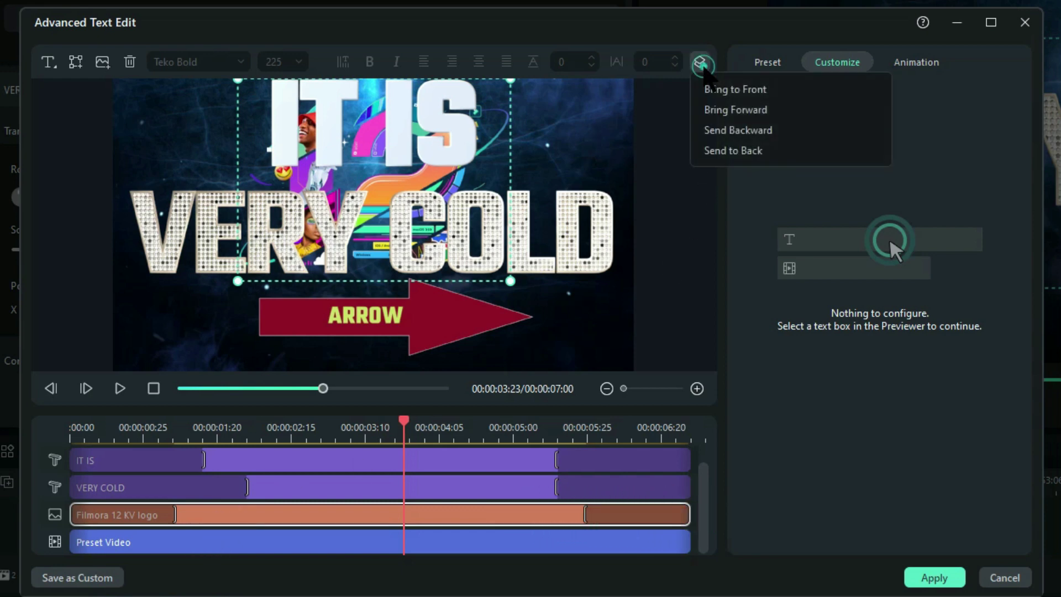
{"action": "left_click", "coordinate": [715, 110]}
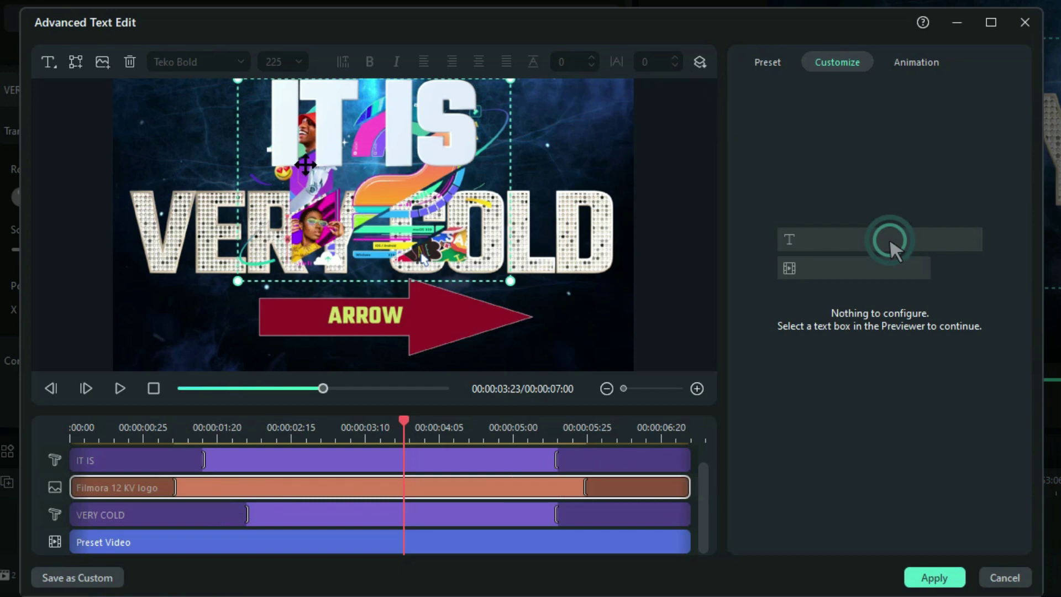
Bring the logo image forward one more layer so it sits in front of the IT IS text.
{"action": "left_click", "coordinate": [700, 62]}
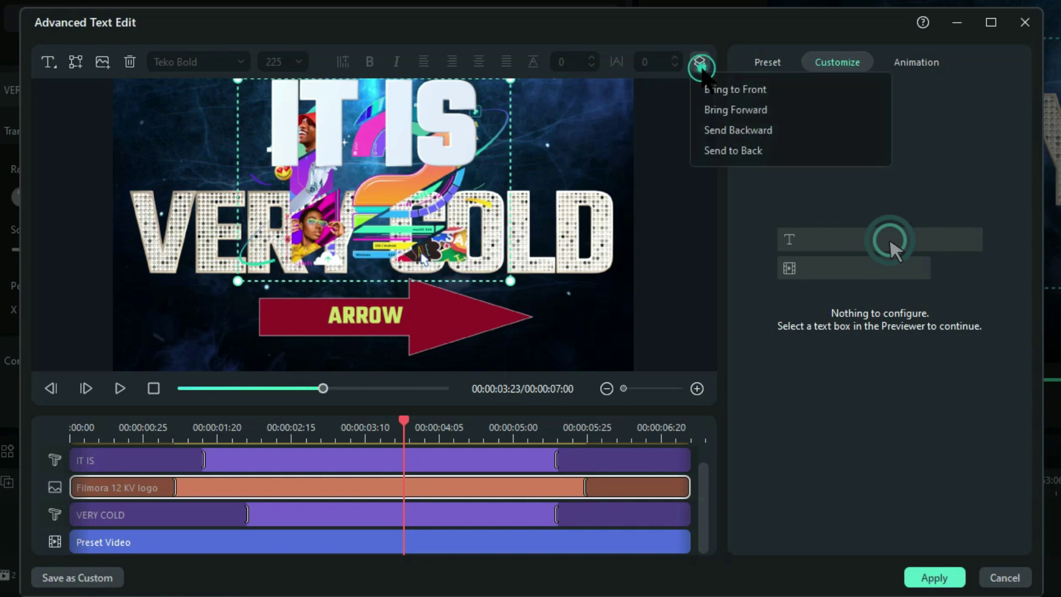
{"action": "left_click", "coordinate": [782, 108]}
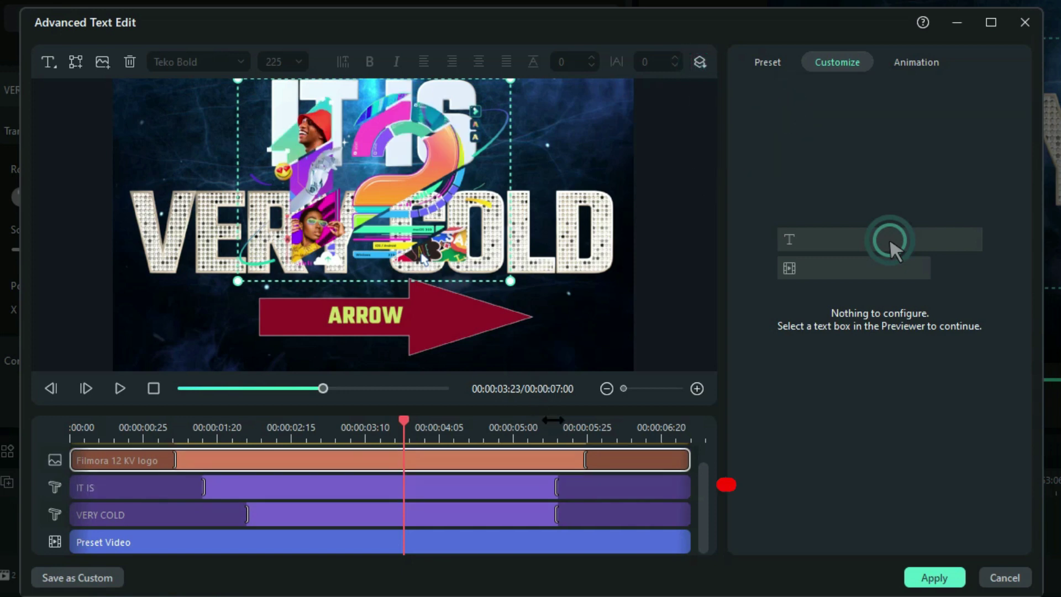
{"action": "scroll", "coordinate": [590, 508], "scroll_direction": "up", "scroll_amount": 1}
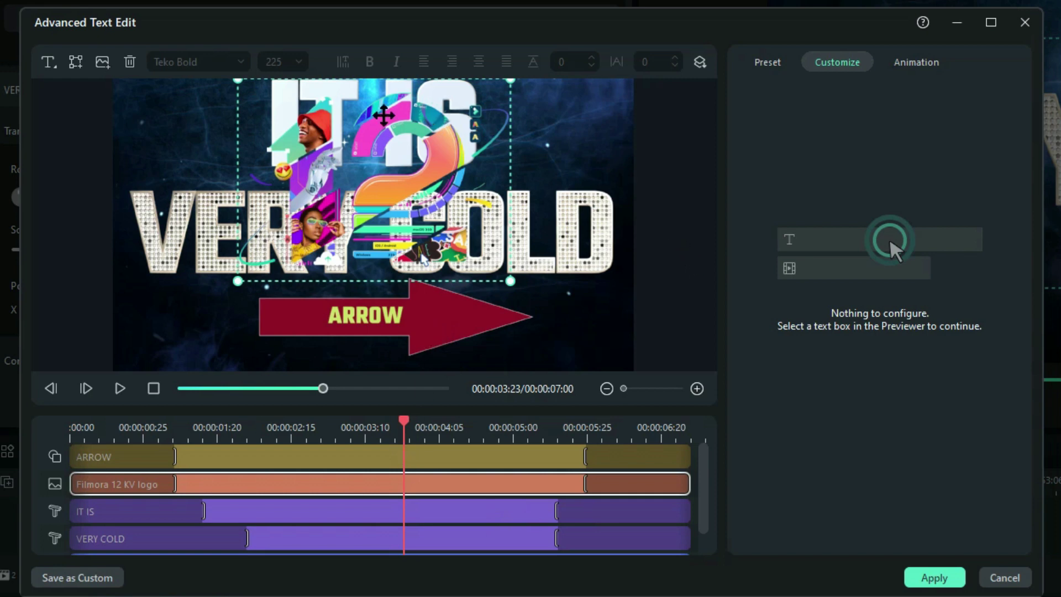
Save the title as a custom preset named My preset1, apply the advanced text edits and close the title's settings.
{"action": "left_click", "coordinate": [767, 62]}
{"action": "left_click", "coordinate": [917, 63]}
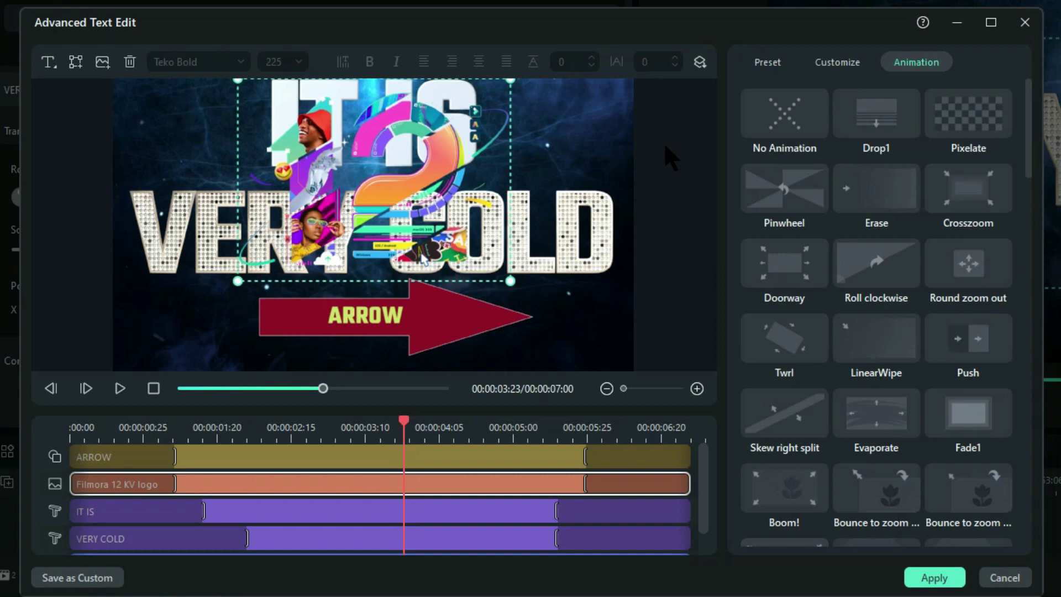
{"action": "left_click", "coordinate": [71, 579]}
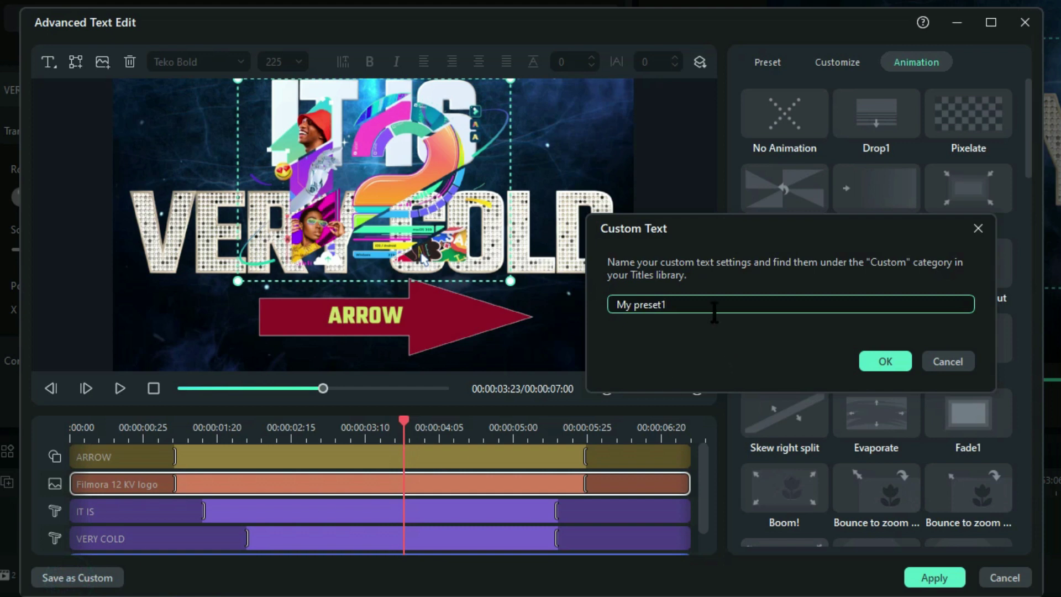
{"action": "left_click", "coordinate": [885, 362]}
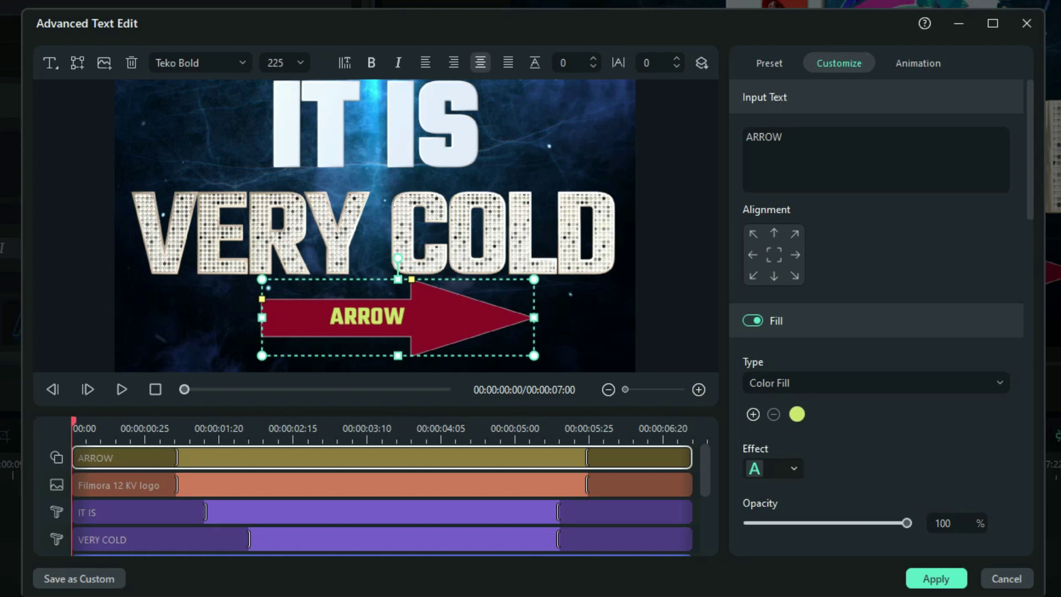
{"action": "left_click", "coordinate": [964, 584]}
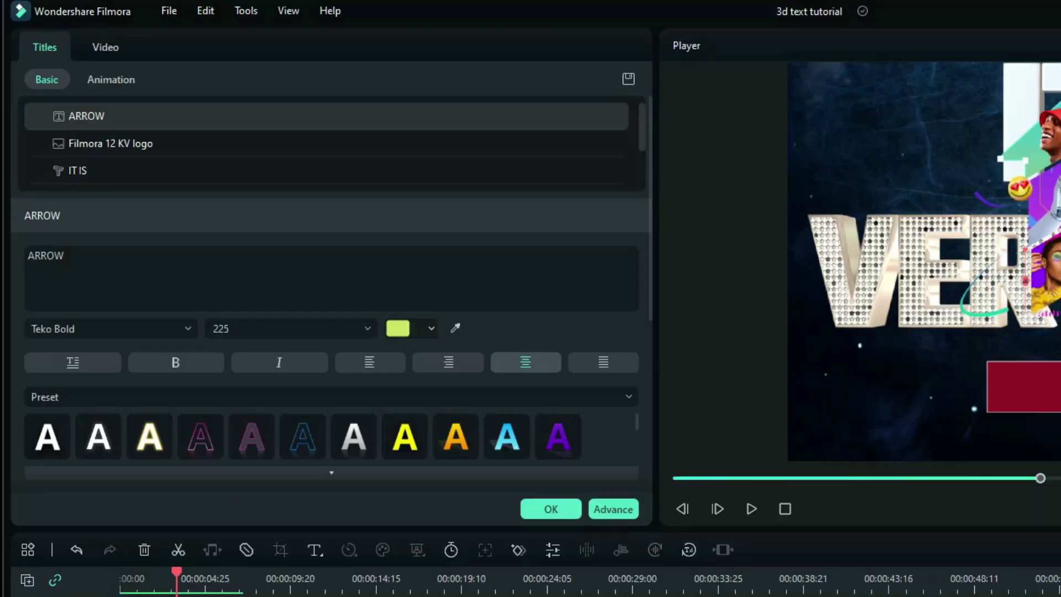
{"action": "left_click", "coordinate": [552, 511]}
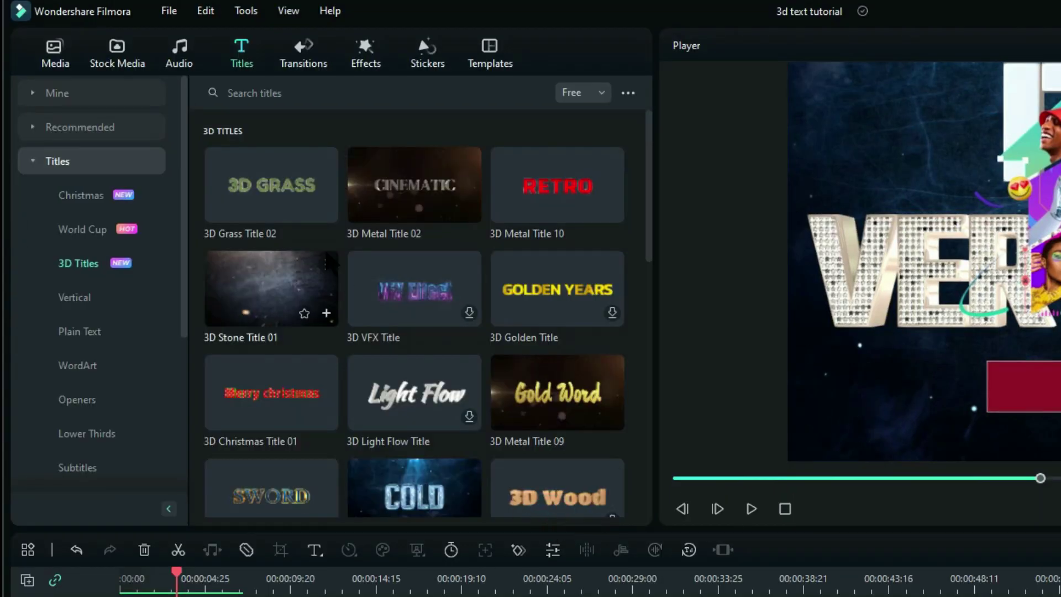
Add the saved My preset1 from the custom titles to the timeline, after the 3D Ice Title 01 clip.
{"action": "left_click", "coordinate": [65, 91]}
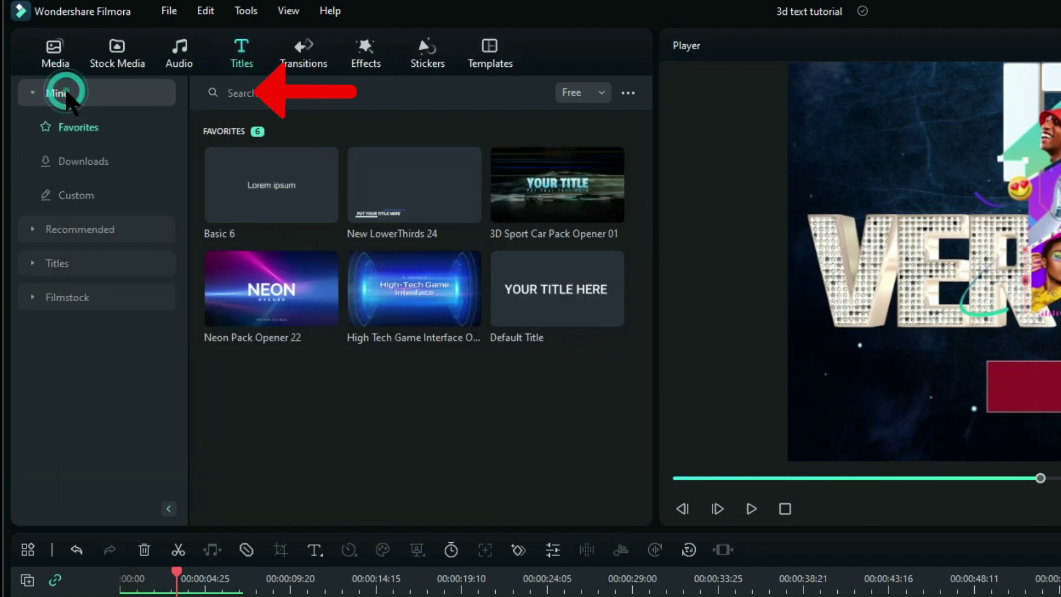
{"action": "left_click", "coordinate": [83, 199]}
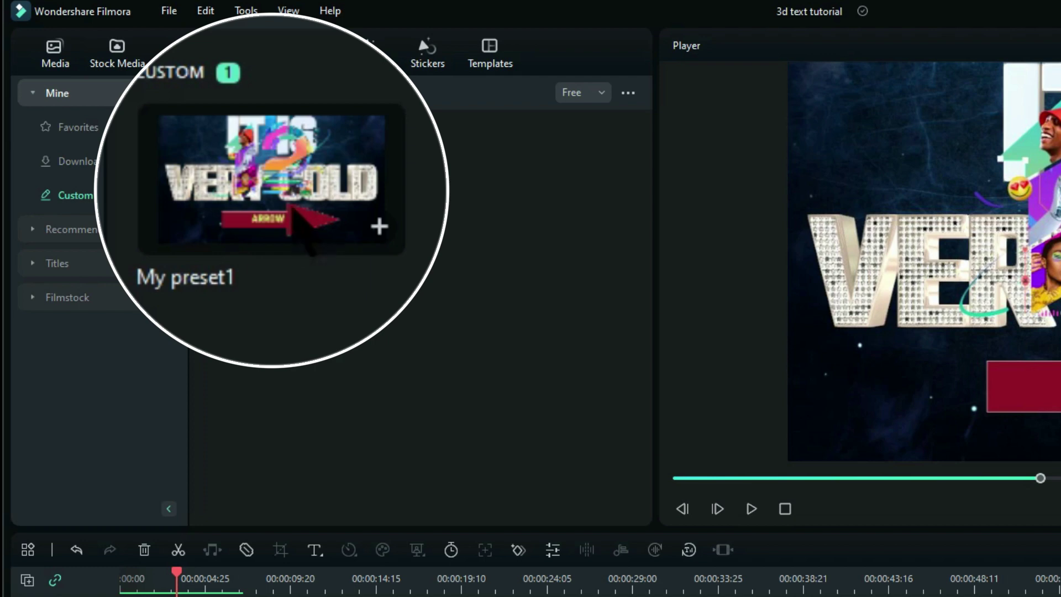
{"action": "left_click_drag", "start_coordinate": [282, 196], "coordinate": [332, 596]}
Play the My preset1 clip from its beginning to preview the title animation.
{"action": "left_click", "coordinate": [239, 381]}
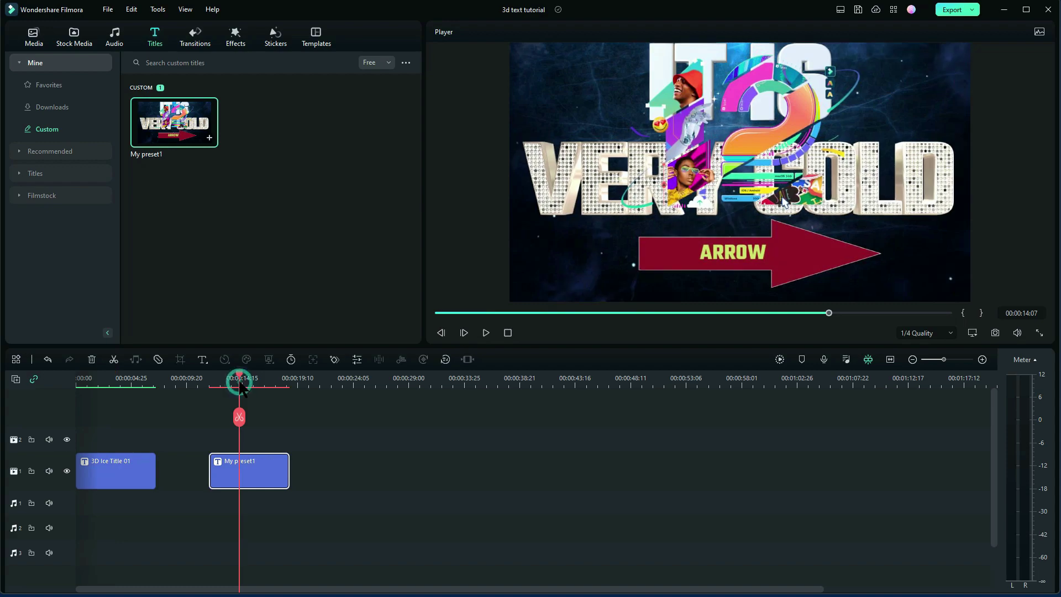
{"action": "left_click", "coordinate": [212, 378]}
{"action": "key", "text": "space"}
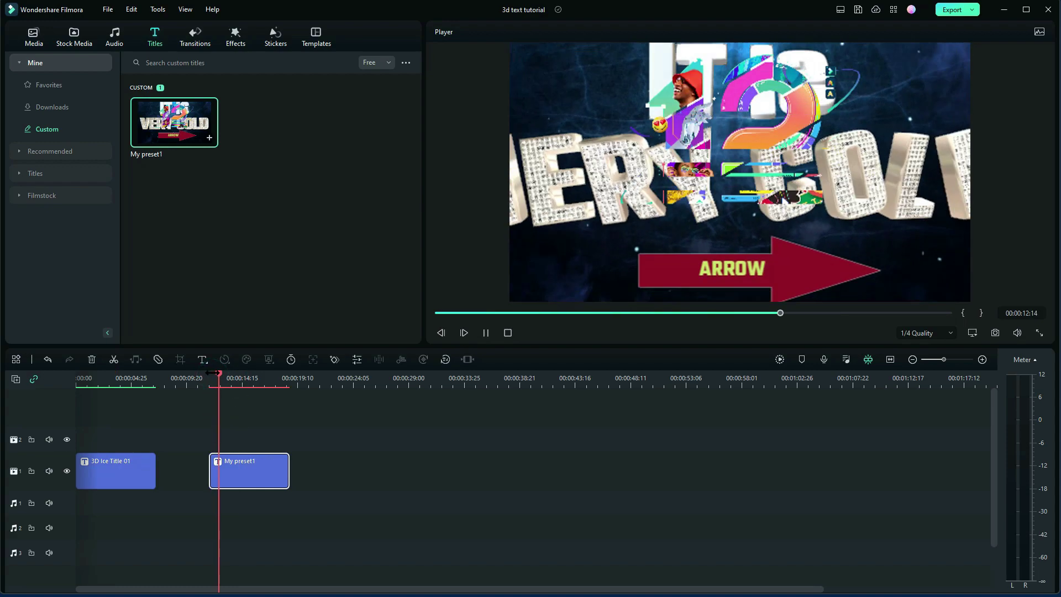
{"action": "key", "text": "space"}
Delete both title clips from the timeline and add a Quick 3D Text clip at the start.
{"action": "left_click_drag", "start_coordinate": [303, 497], "coordinate": [111, 430]}
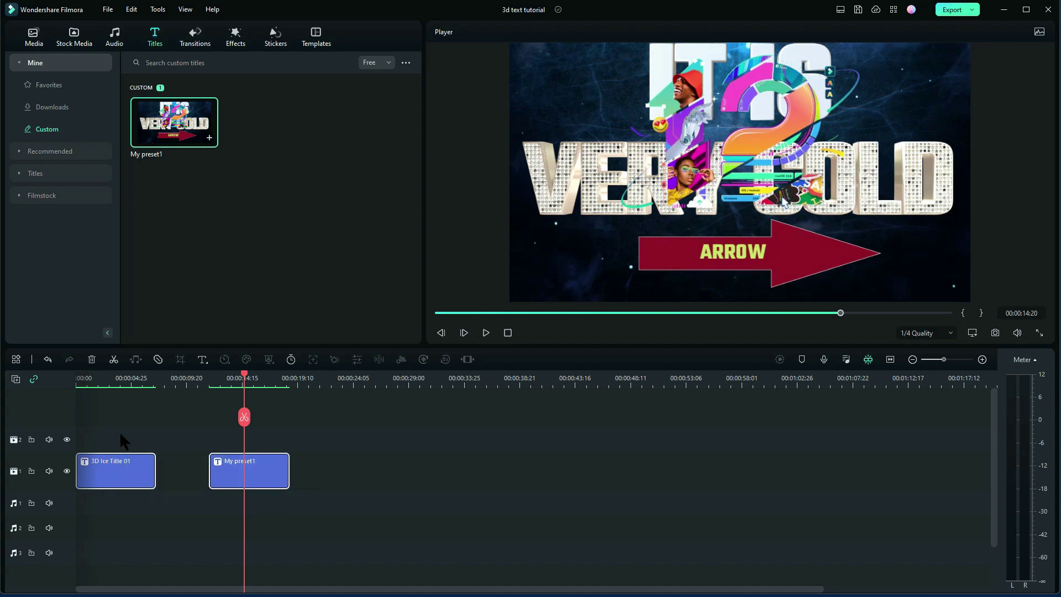
{"action": "key", "text": "Delete"}
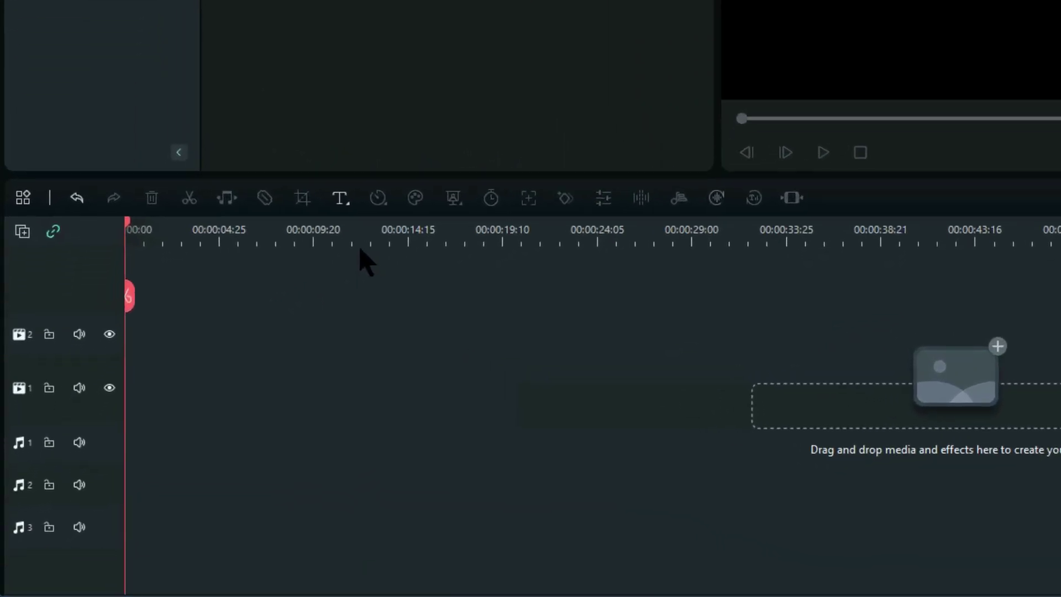
{"action": "left_click", "coordinate": [343, 206]}
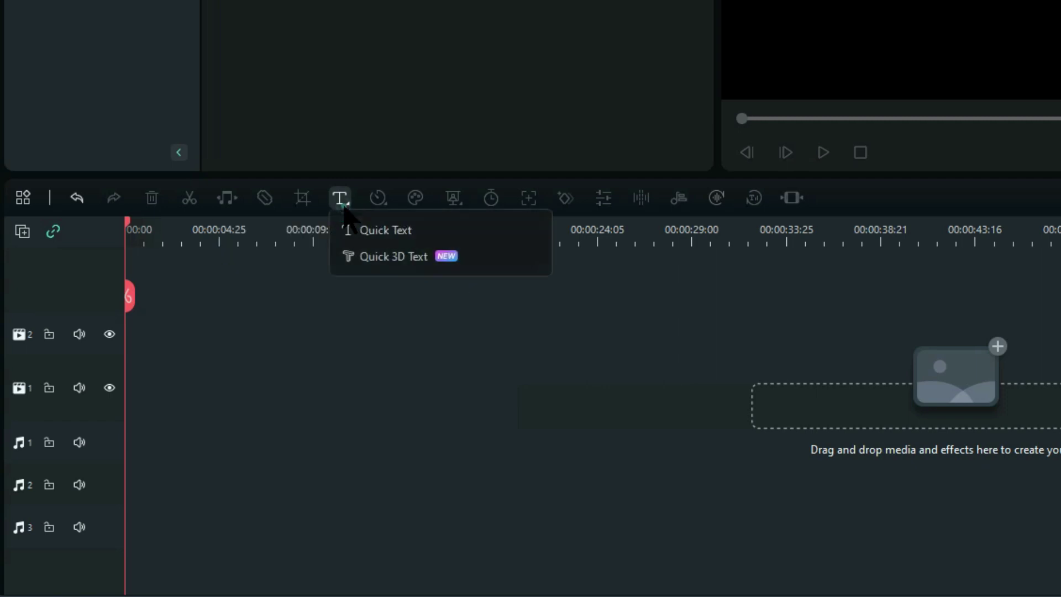
{"action": "left_click", "coordinate": [389, 259]}
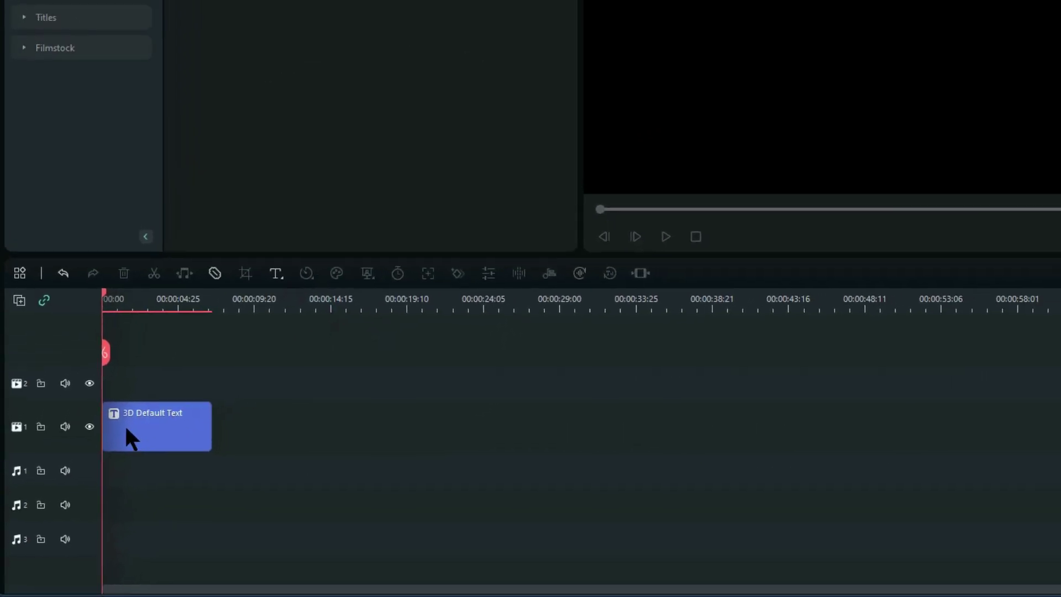
Play the 3D Default Text clip from the start to preview its animation.
{"action": "left_click", "coordinate": [139, 301]}
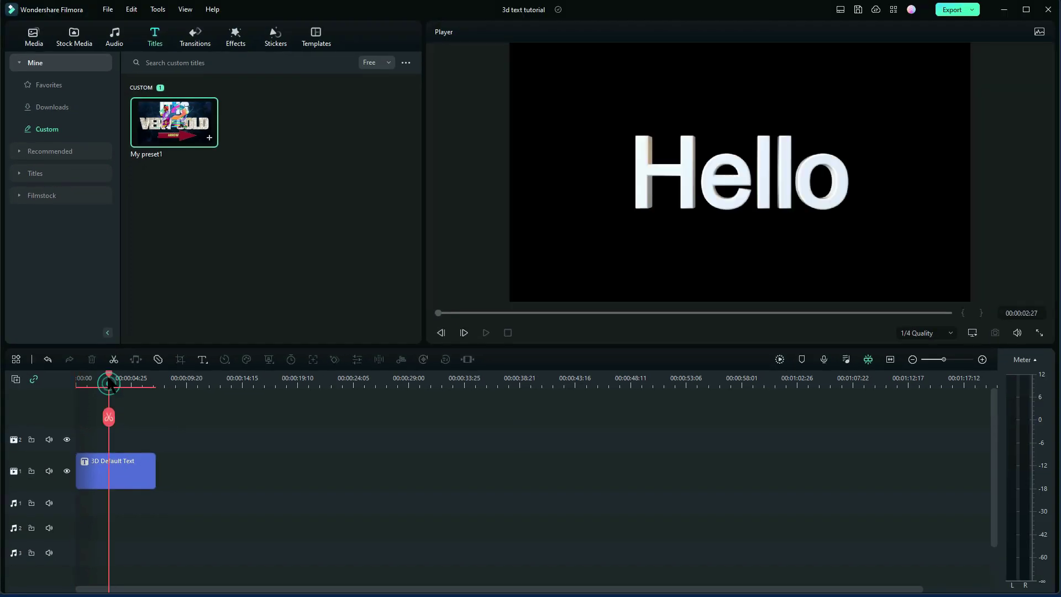
{"action": "left_click_drag", "start_coordinate": [103, 373], "coordinate": [76, 378]}
{"action": "key", "text": "space"}
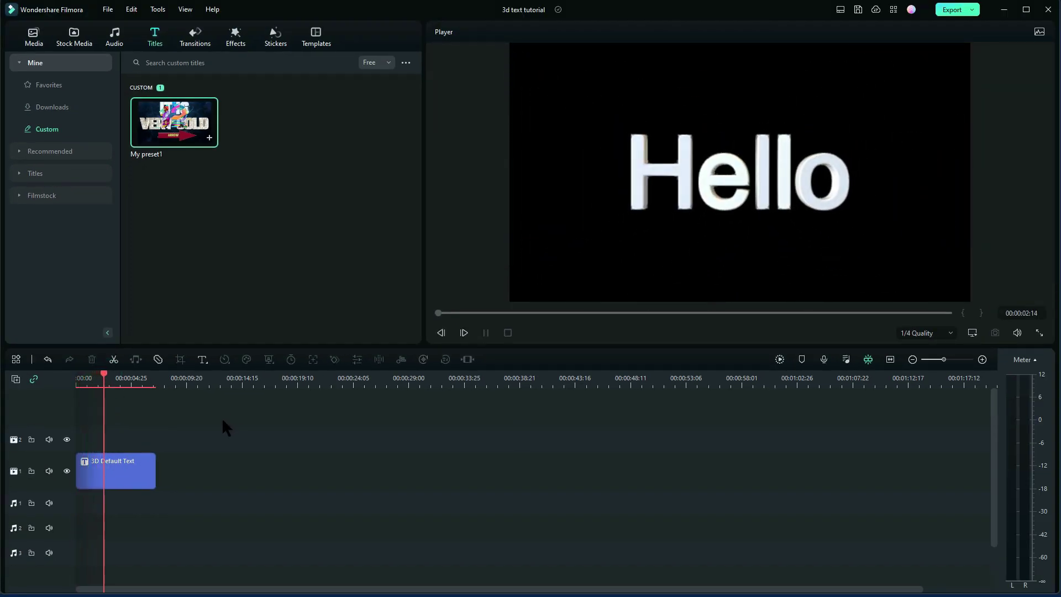
{"action": "key", "text": "space"}
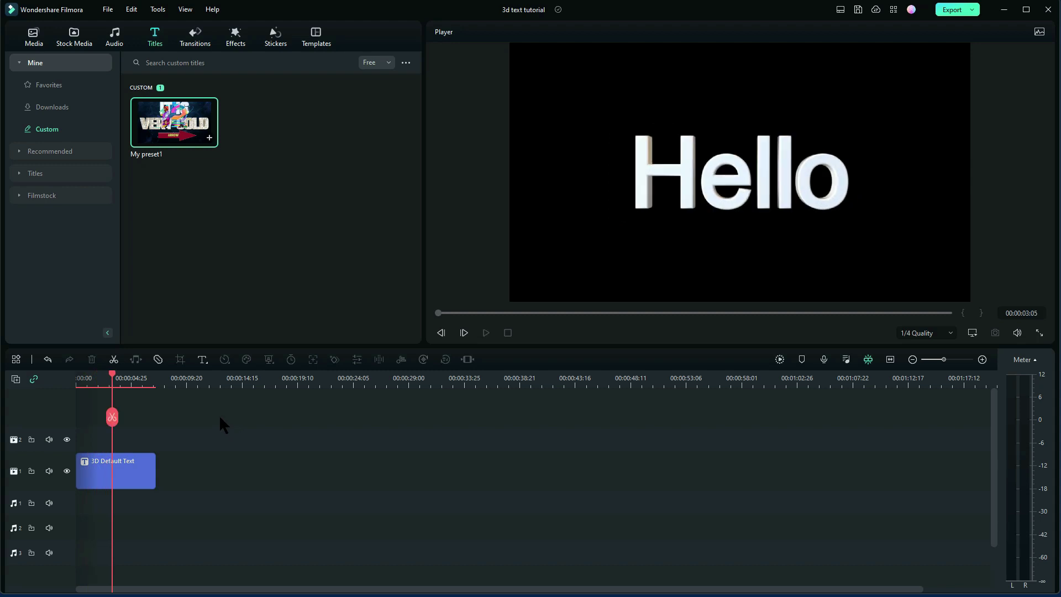
Open the 3D Default Text clip's settings and replace Hello with Merry Christmas.
{"action": "double_click", "coordinate": [122, 478]}
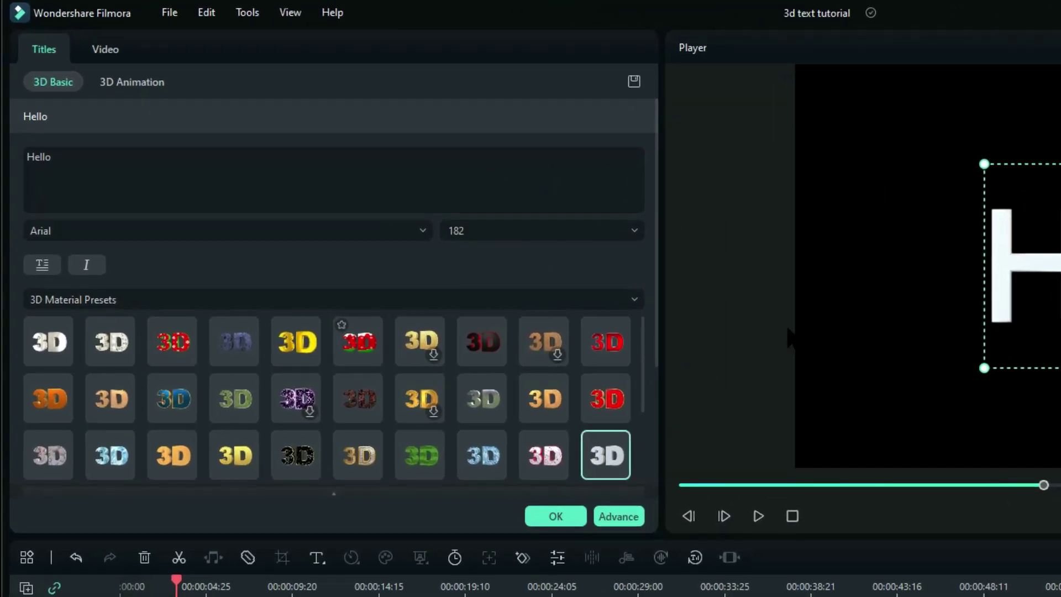
{"action": "left_click", "coordinate": [118, 160]}
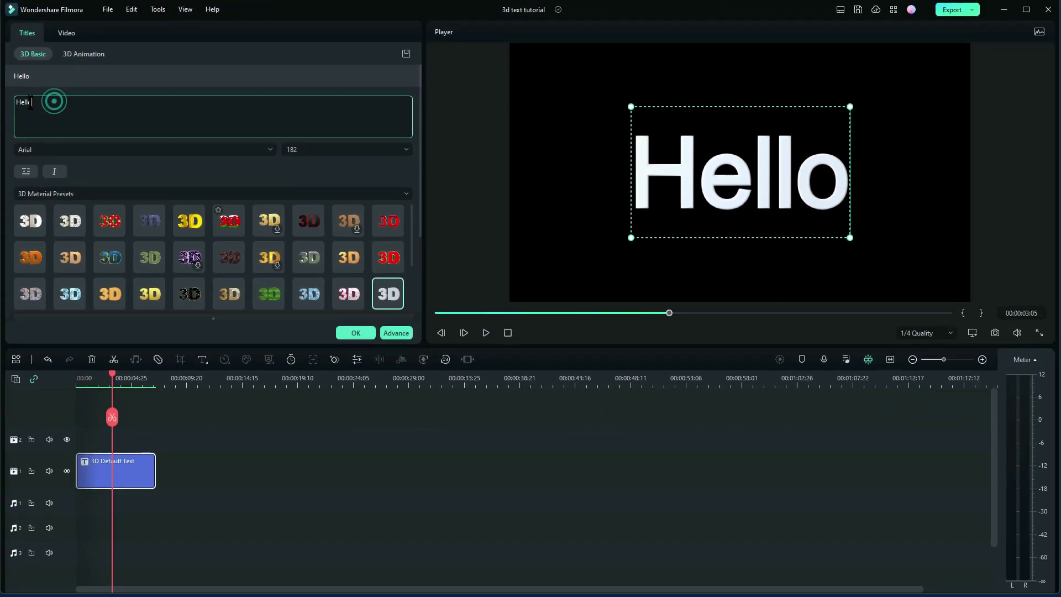
{"action": "left_click_drag", "start_coordinate": [30, 103], "coordinate": [13, 100]}
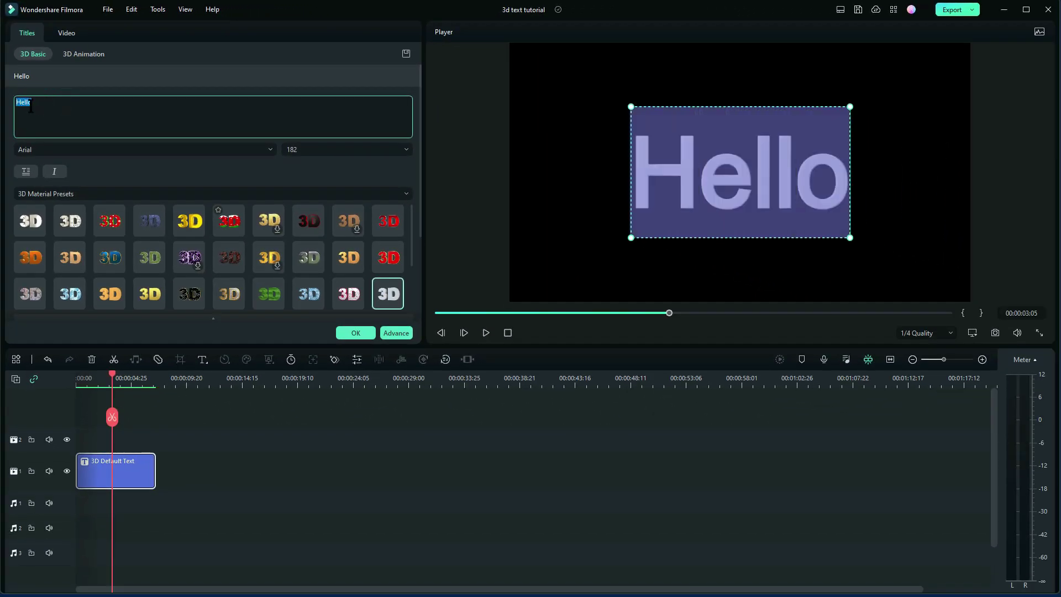
{"action": "type", "text": "Merry Christmas"}
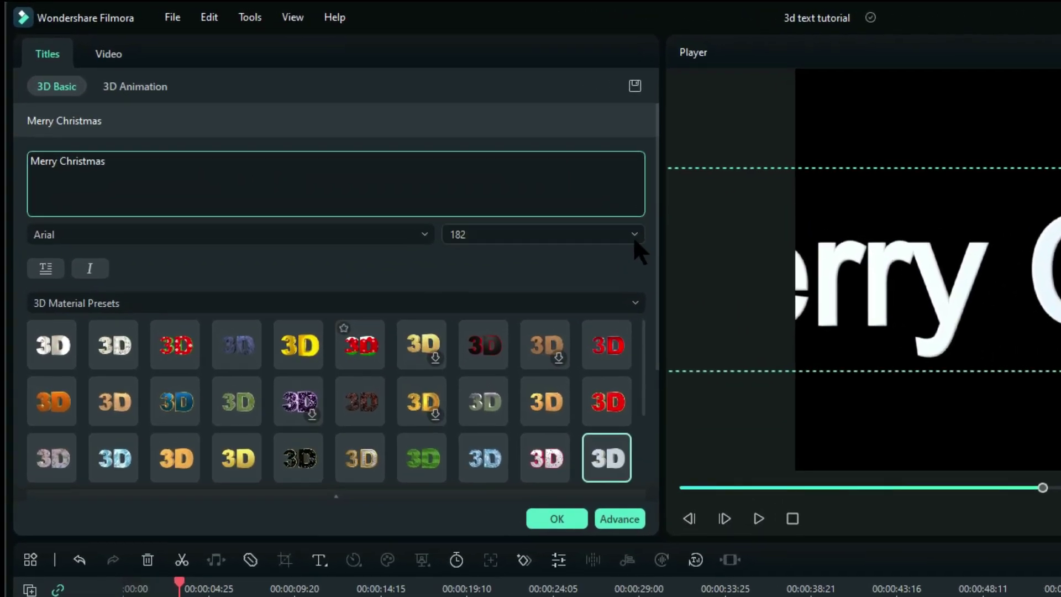
Reduce the Merry Christmas font size to 64, then set it to 72.
{"action": "left_click", "coordinate": [634, 241]}
{"action": "scroll", "coordinate": [577, 296], "scroll_direction": "up", "scroll_amount": 5}
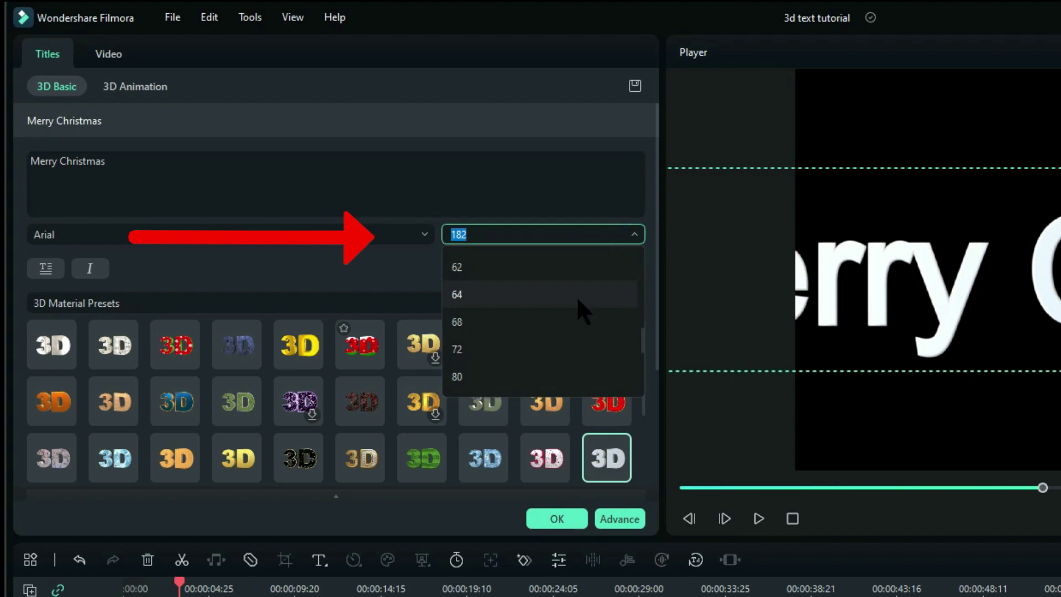
{"action": "left_click", "coordinate": [549, 301]}
{"action": "left_click", "coordinate": [634, 235]}
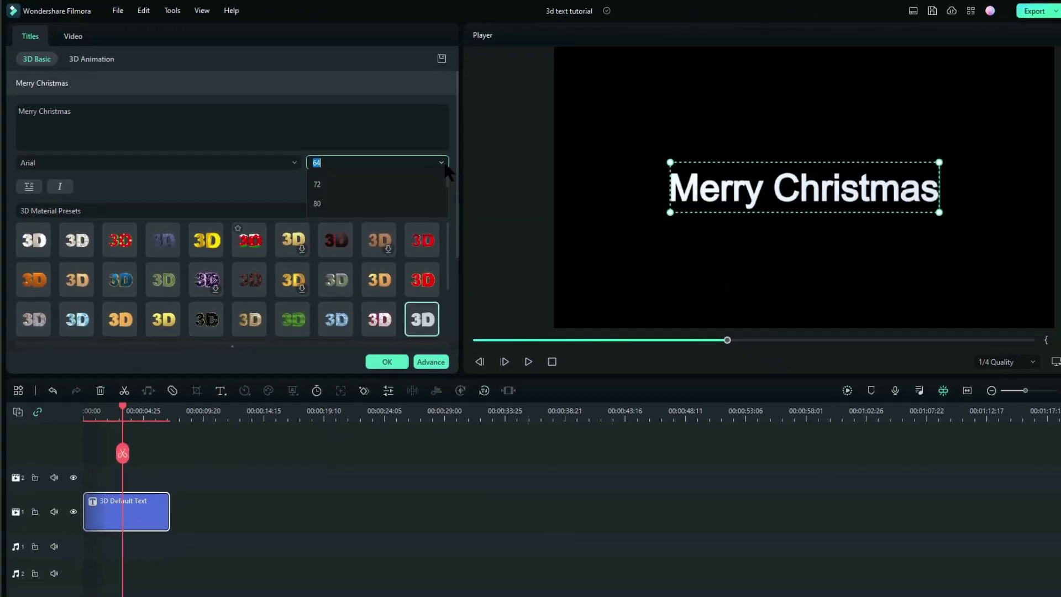
{"action": "left_click", "coordinate": [345, 222]}
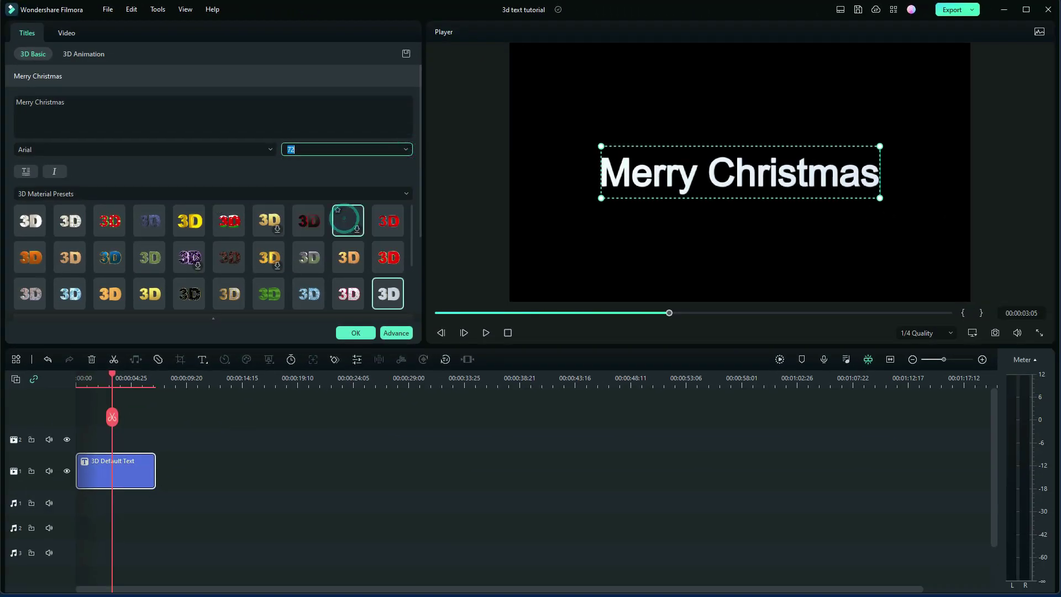
Enlarge the text in the preview to a font size of about 108 and apply the red, white and green Christmas 3D material preset.
{"action": "left_click_drag", "start_coordinate": [602, 198], "coordinate": [536, 210]}
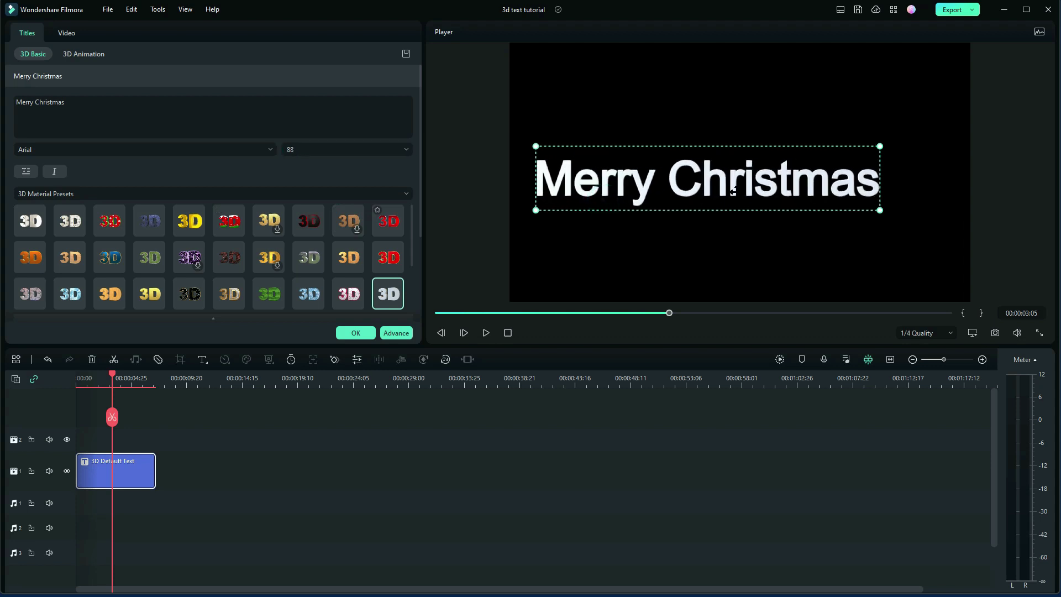
{"action": "left_click_drag", "start_coordinate": [880, 147], "coordinate": [954, 132]}
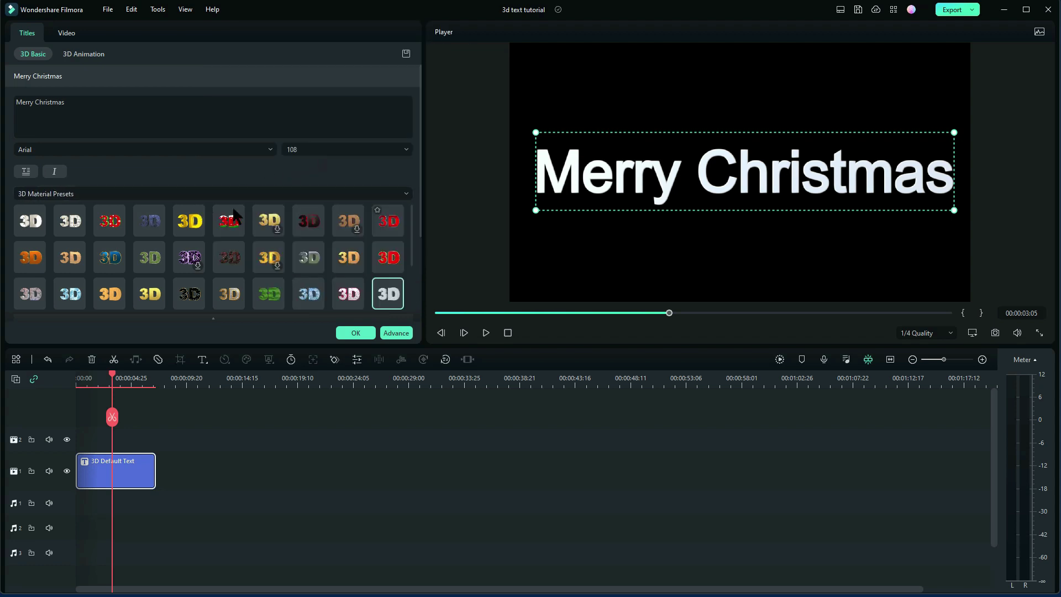
{"action": "left_click", "coordinate": [228, 222]}
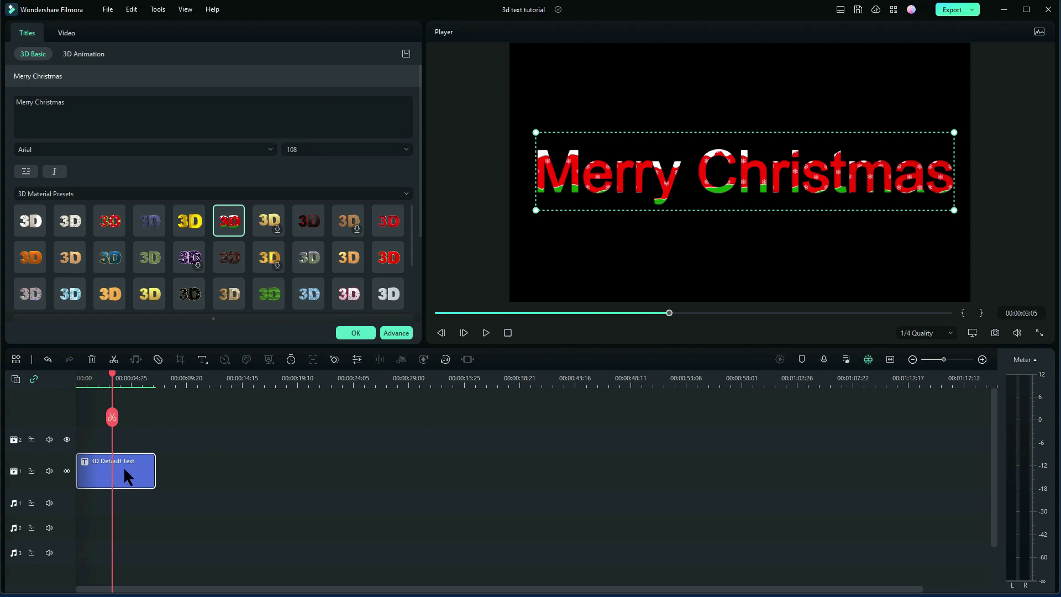
Move the title clip up to video track 2 and reopen its text settings.
{"action": "mouse_move", "coordinate": [127, 469]}
{"action": "left_mouse_down"}
{"action": "mouse_move", "coordinate": [119, 441]}
{"action": "mouse_move", "coordinate": [119, 452]}
{"action": "left_mouse_up"}
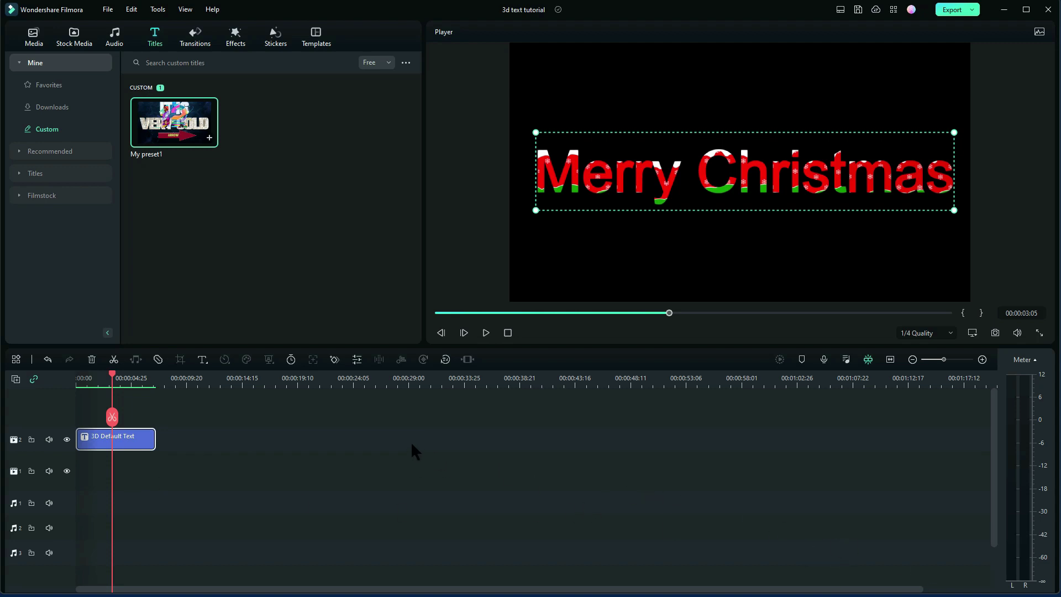
{"action": "double_click", "coordinate": [116, 442]}
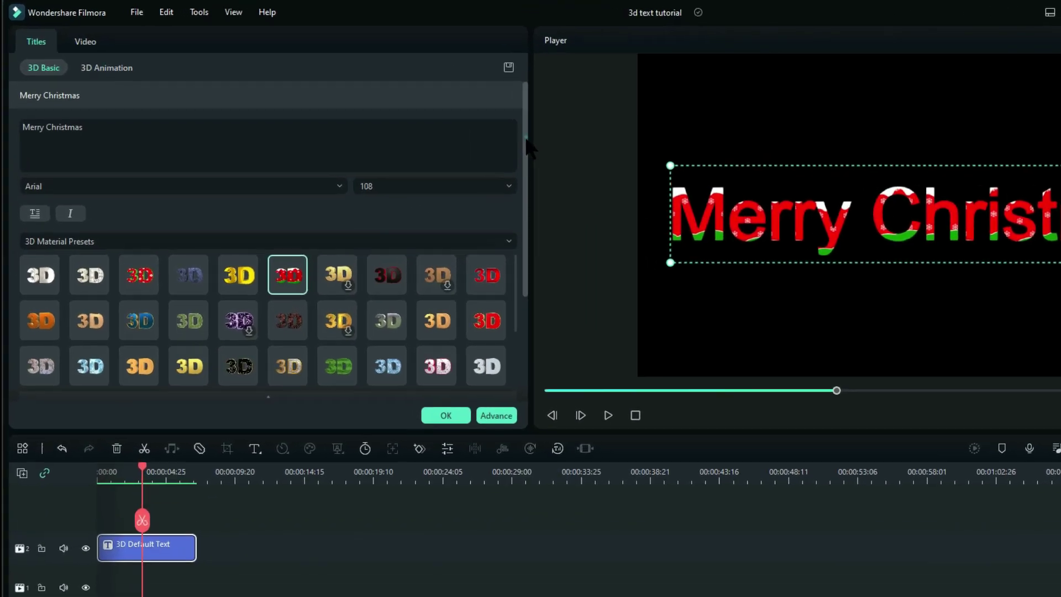
Try moving the text to about X 117, Y -6 in the Transform settings, then reset its position to 0, 0.
{"action": "left_click_drag", "start_coordinate": [419, 109], "coordinate": [416, 176]}
{"action": "scroll", "coordinate": [646, 266], "scroll_direction": "down", "scroll_amount": 1}
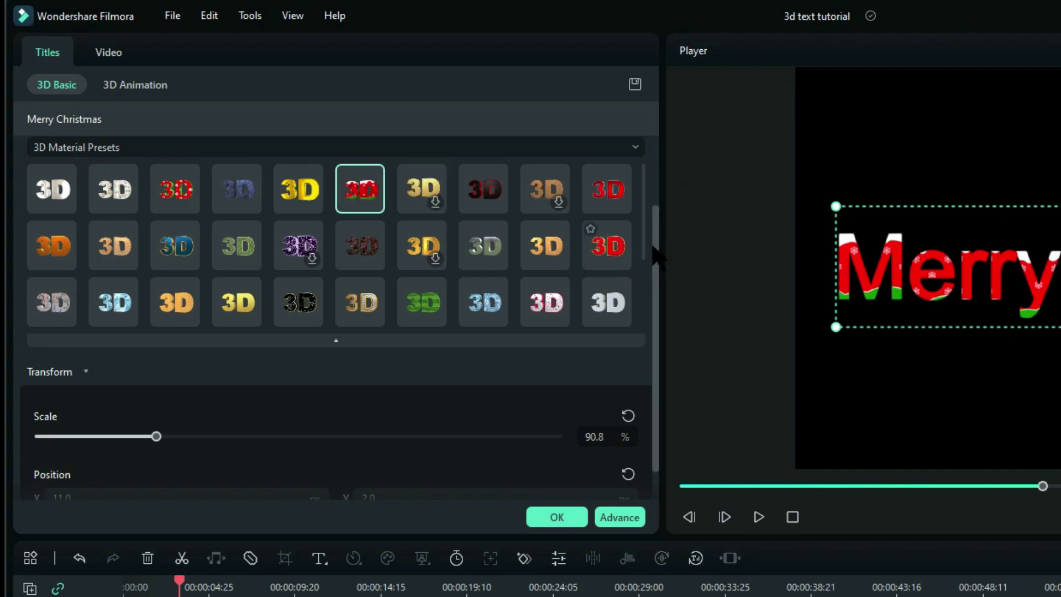
{"action": "scroll", "coordinate": [656, 249], "scroll_direction": "down", "scroll_amount": 2}
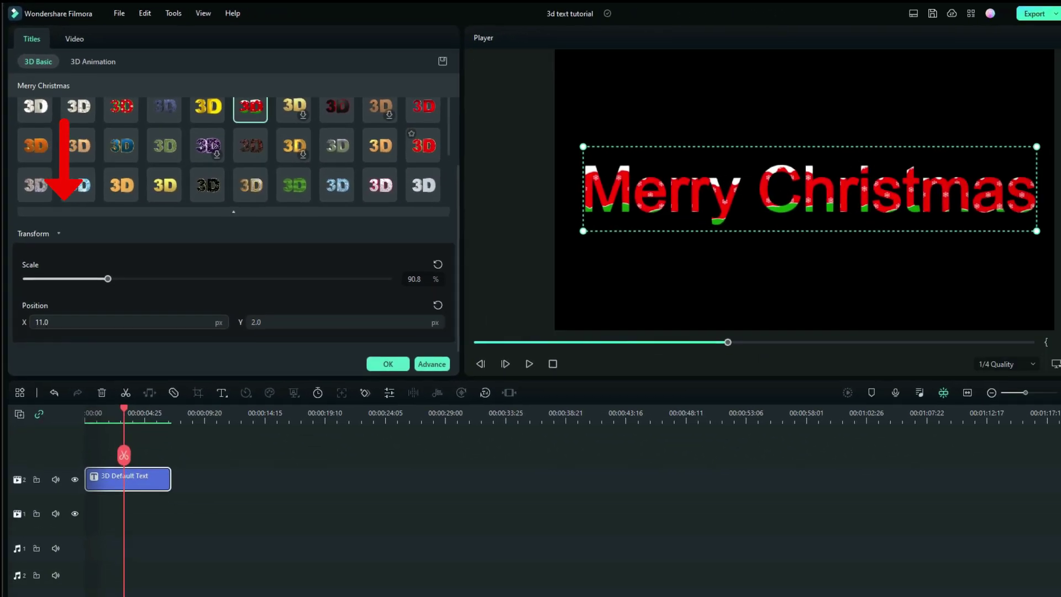
{"action": "left_click_drag", "start_coordinate": [53, 395], "coordinate": [72, 396]}
{"action": "left_click_drag", "start_coordinate": [110, 323], "coordinate": [270, 322]}
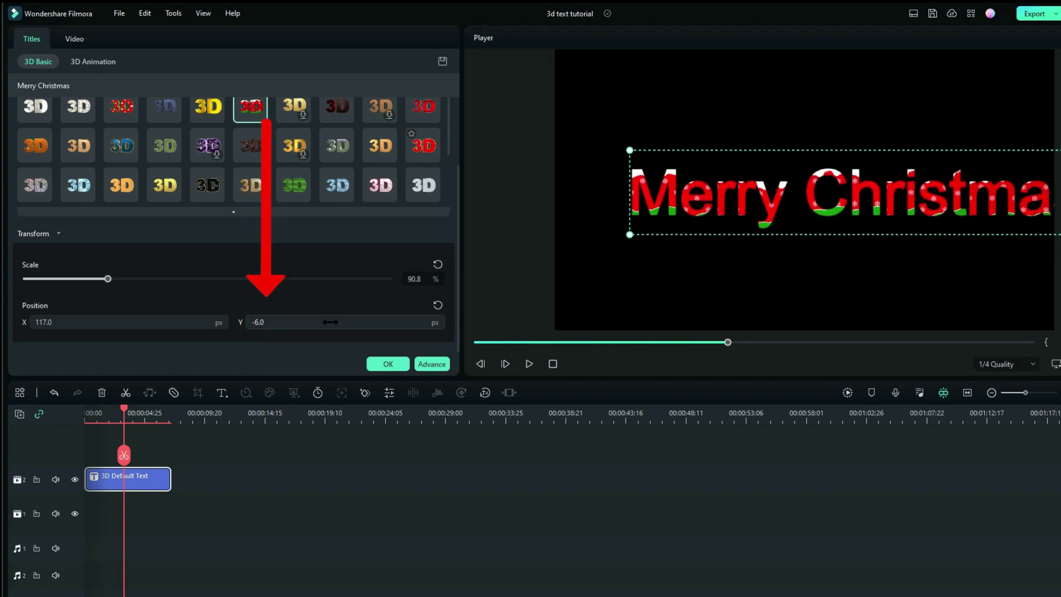
{"action": "left_click", "coordinate": [438, 305]}
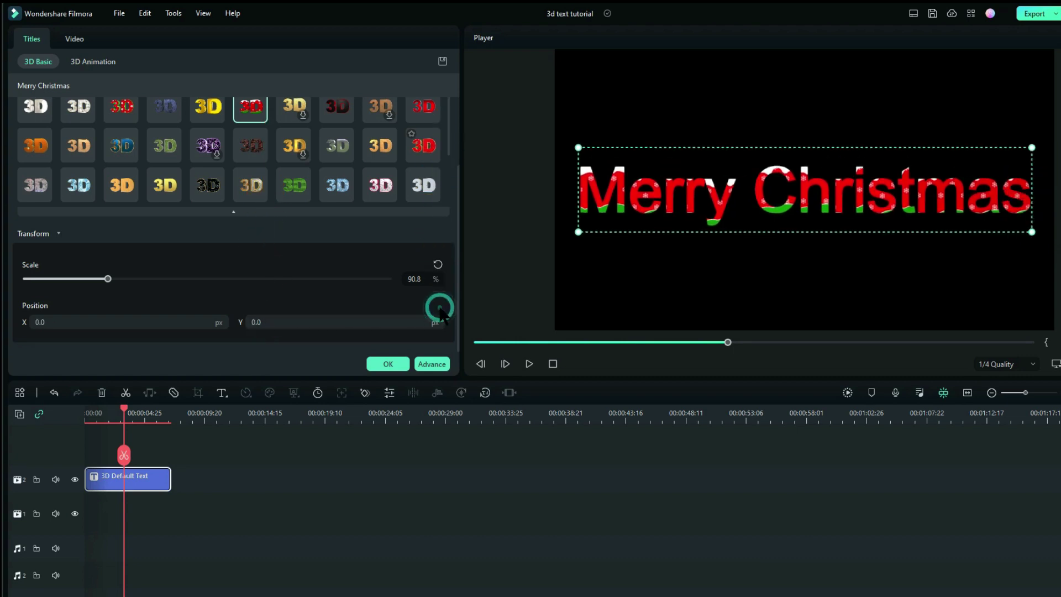
Try several 3D entrance animations on the Merry Christmas title, then apply 3D Fly Down 02 with the Zoom Away Rotate Y exit animation.
{"action": "left_click", "coordinate": [98, 63]}
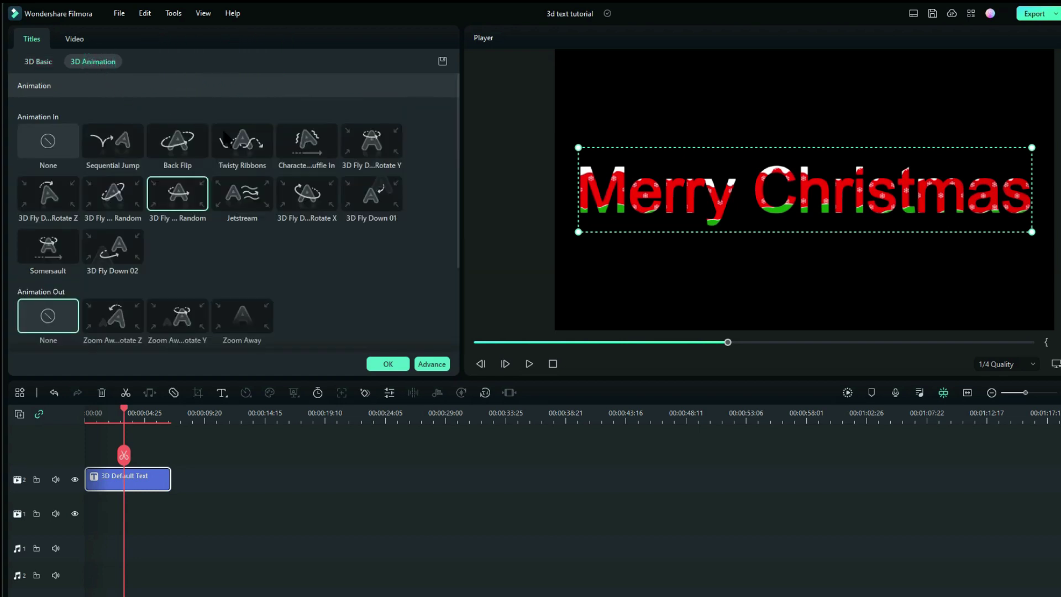
{"action": "left_click", "coordinate": [178, 216]}
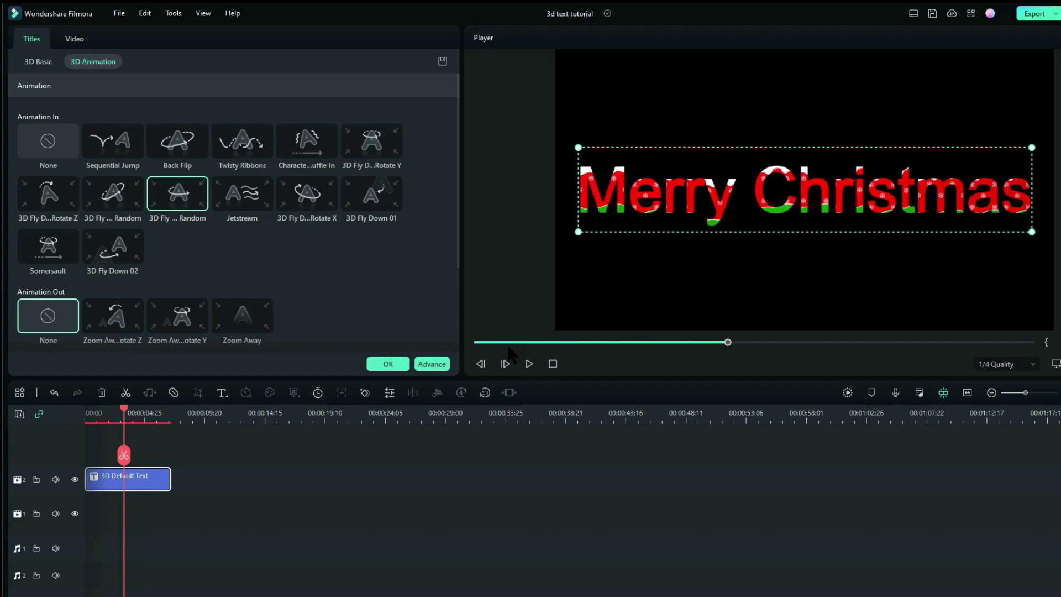
{"action": "left_click", "coordinate": [553, 364]}
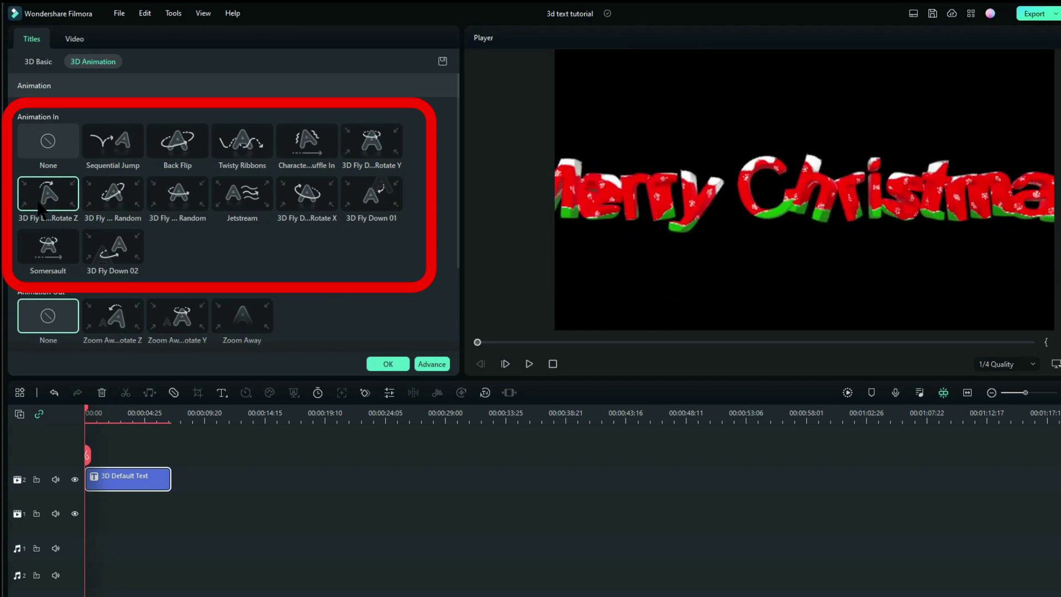
{"action": "left_click", "coordinate": [240, 209]}
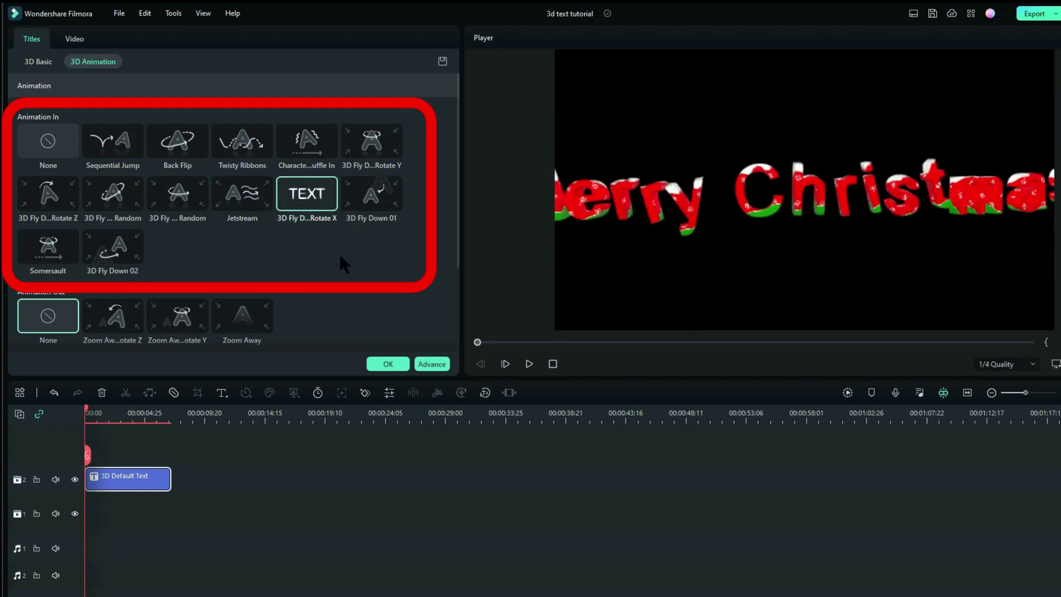
{"action": "left_click", "coordinate": [372, 196]}
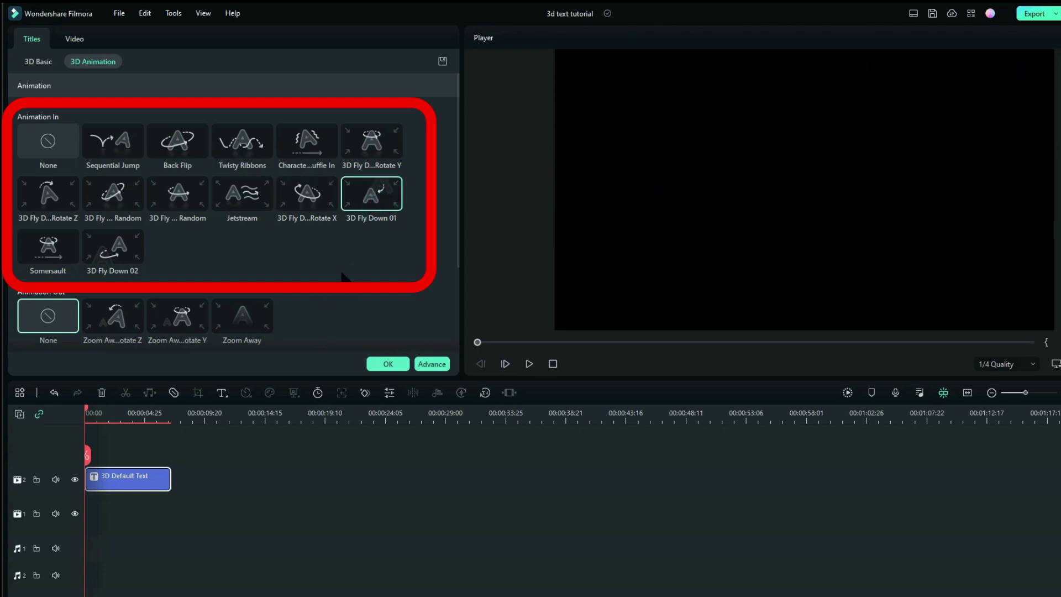
{"action": "left_click", "coordinate": [146, 249]}
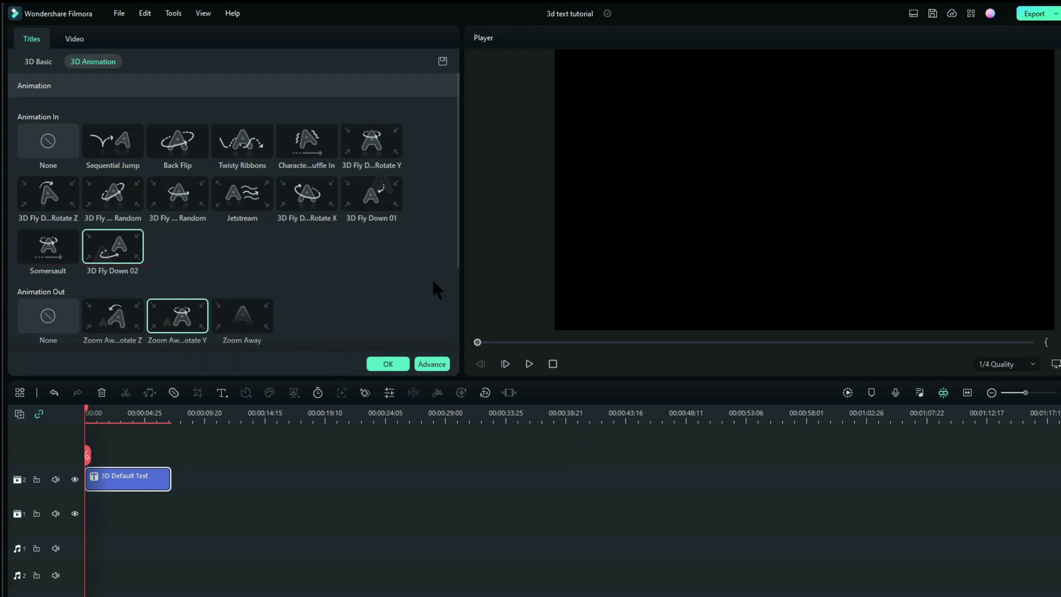
Open the advanced text editor and align the TEXT HERE layer to the top of the frame above VERY COLD.
{"action": "left_click", "coordinate": [447, 362]}
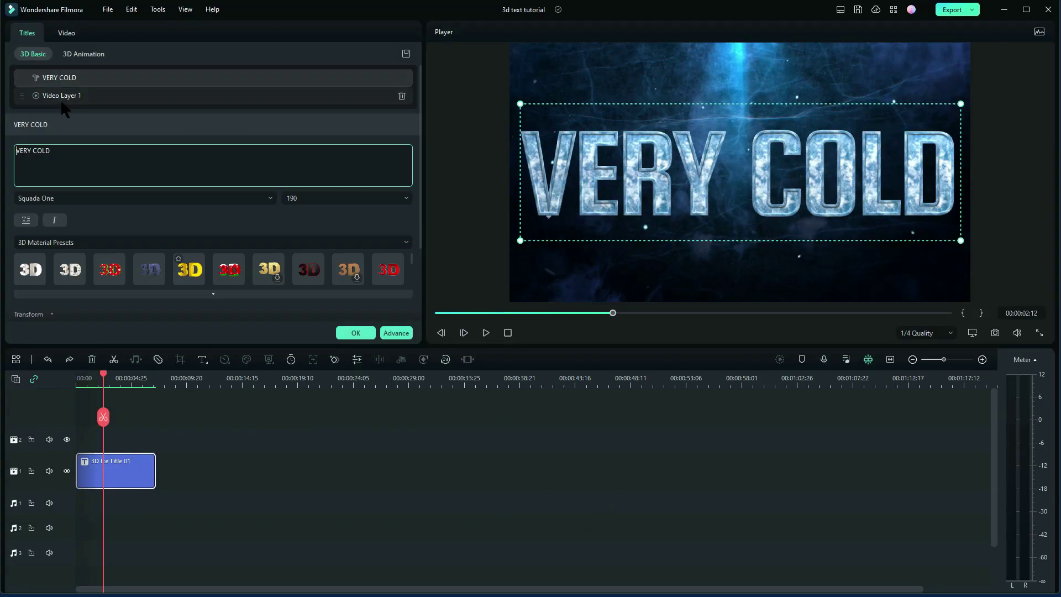
{"action": "left_click", "coordinate": [70, 153]}
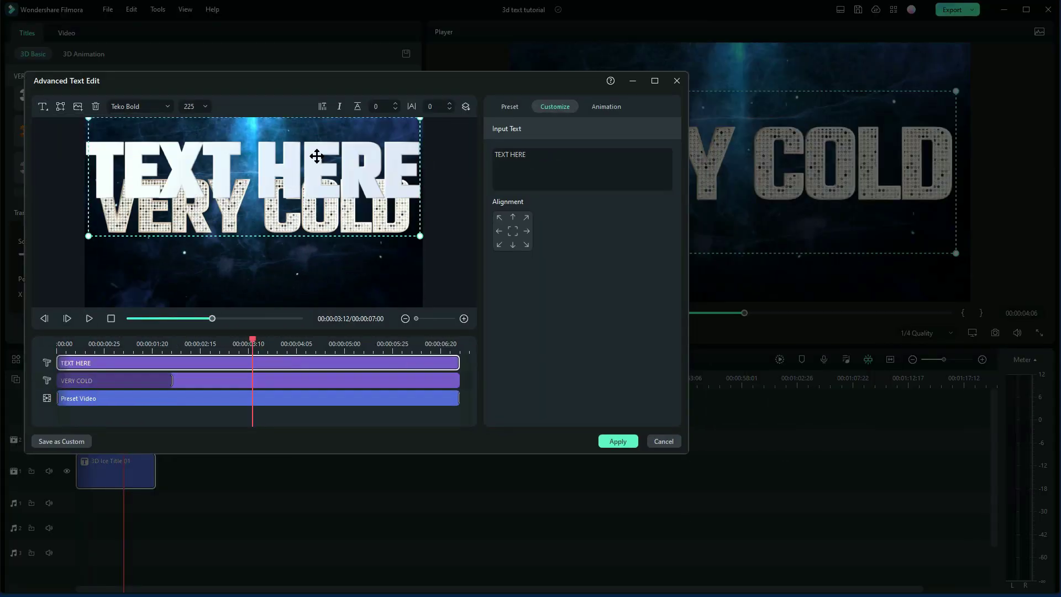
{"action": "left_click", "coordinate": [512, 217]}
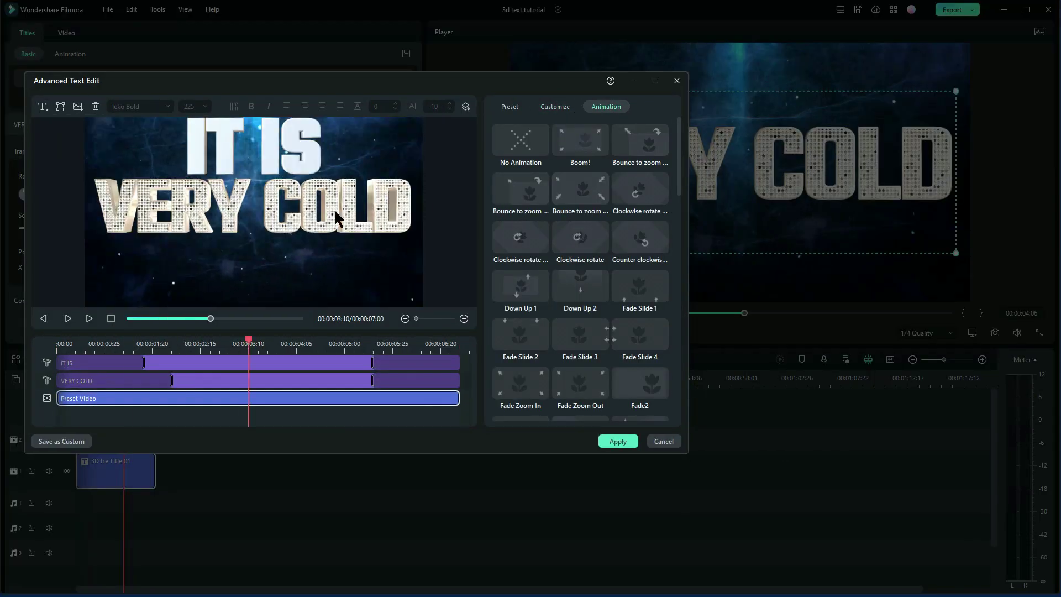